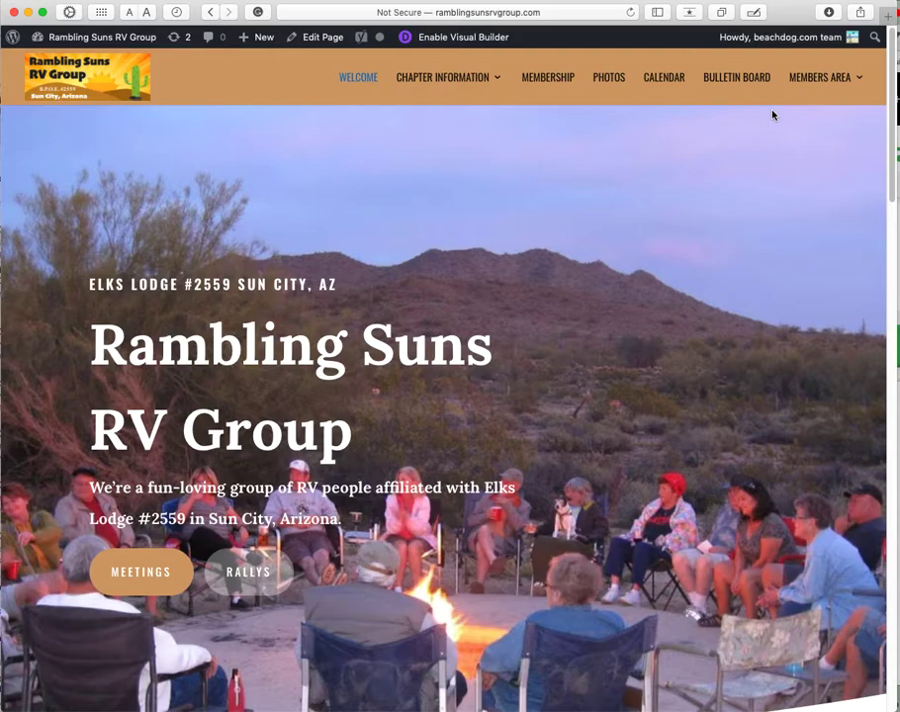
Step: Log out of the site from the Howdy account menu in the admin bar
mouse_move(811, 36)
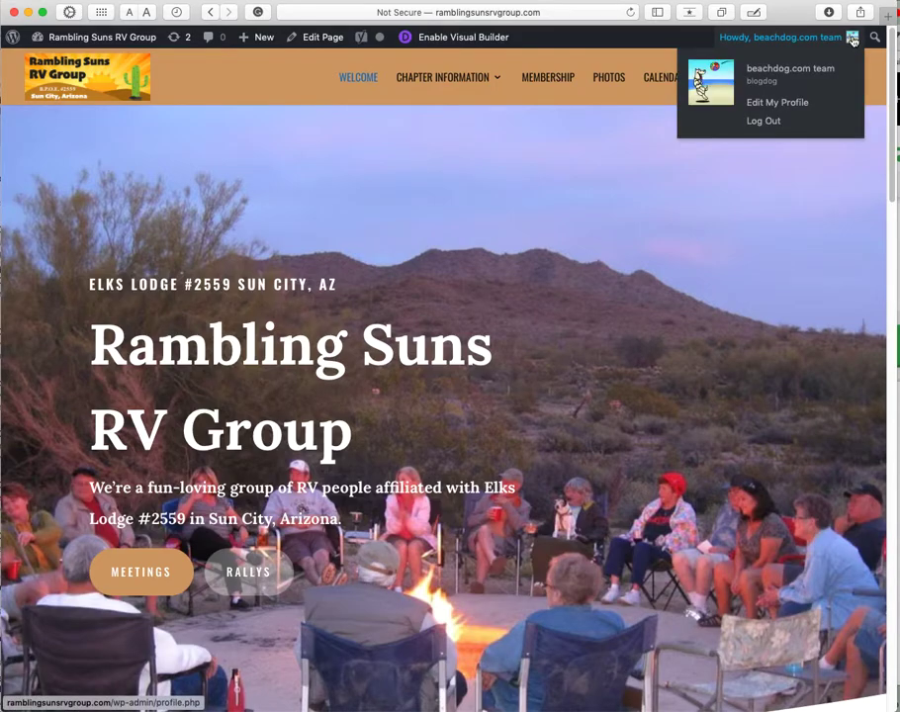
left_click(773, 123)
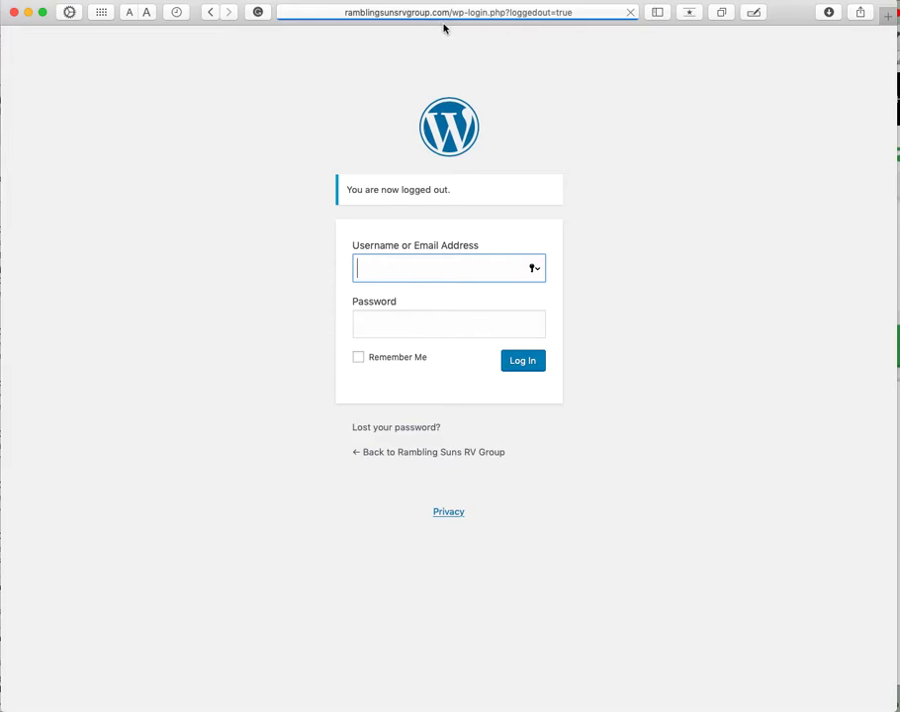
Step: Change the browser address to the site's /wp-admin login page
left_click(494, 15)
left_click(376, 6)
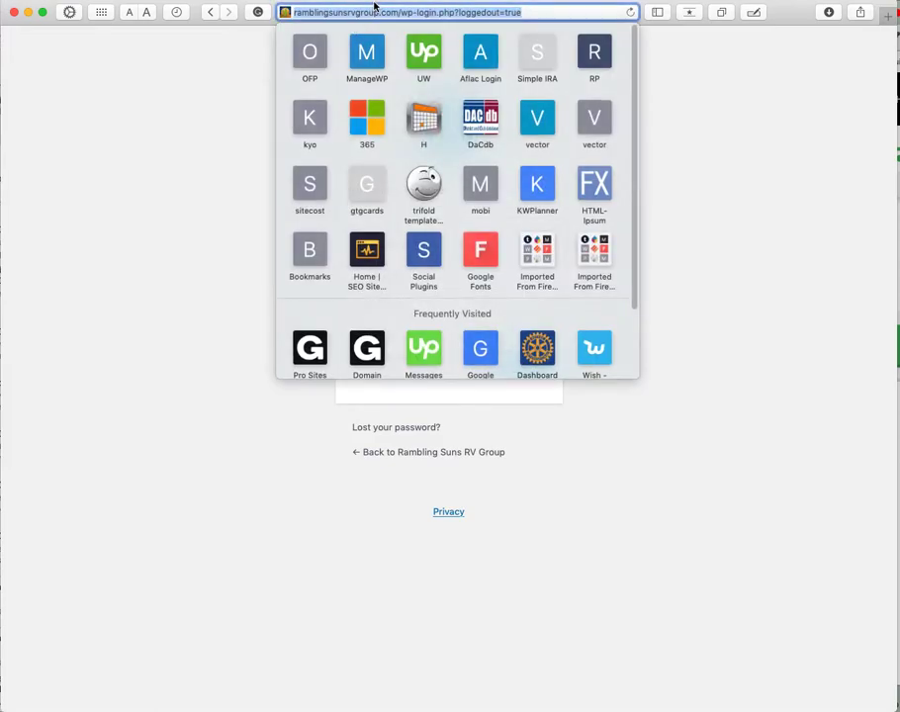
left_click(417, 14)
left_click_drag(417, 14, 534, 22)
type("admin")
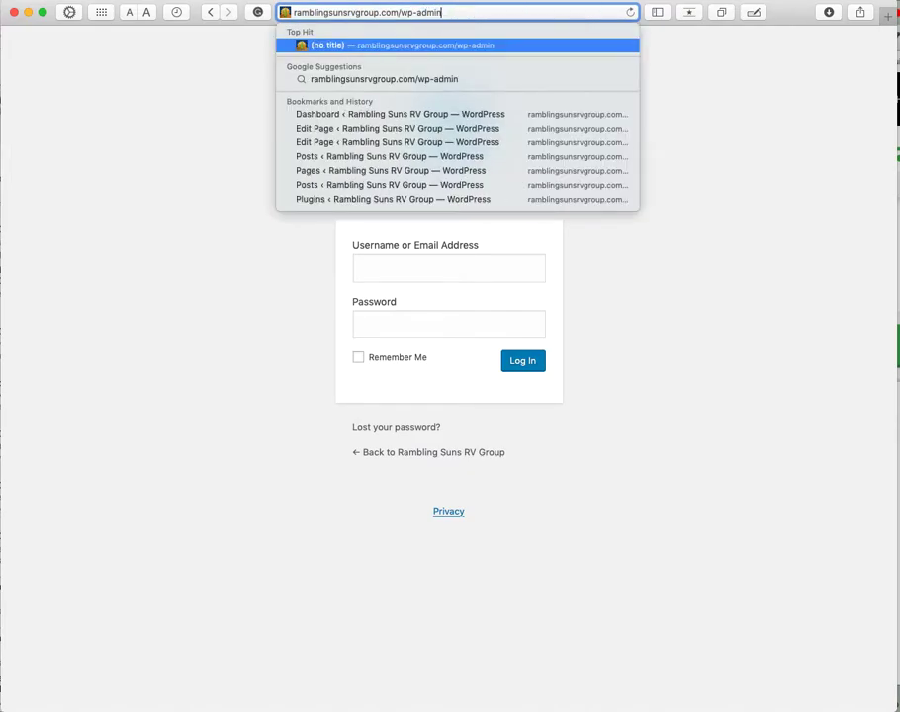
key("Return")
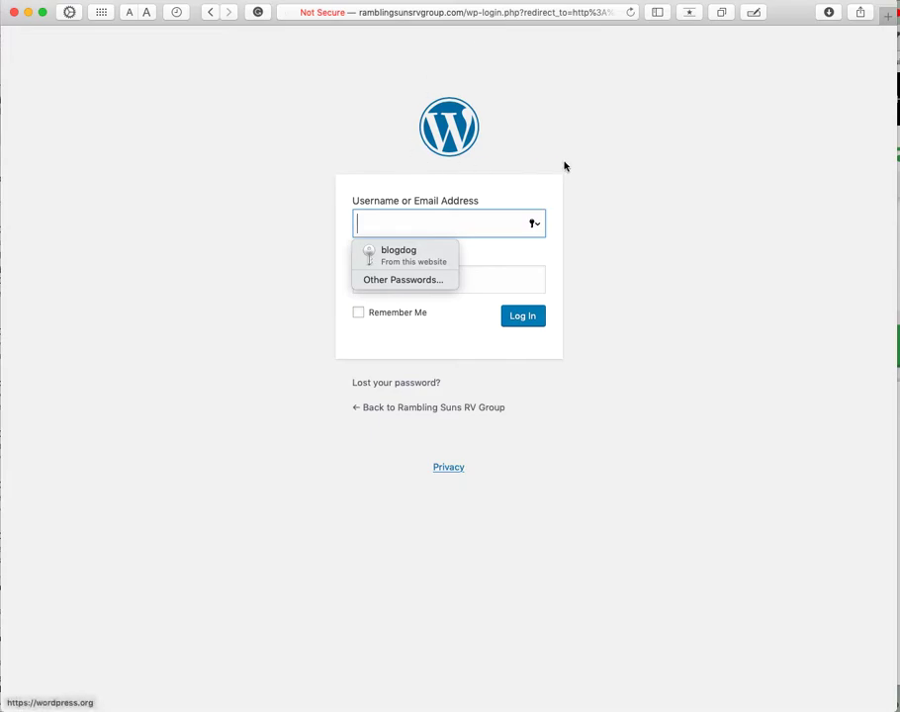
Step: Log in with the account's username and password, declining Safari's password update
left_click(294, 276)
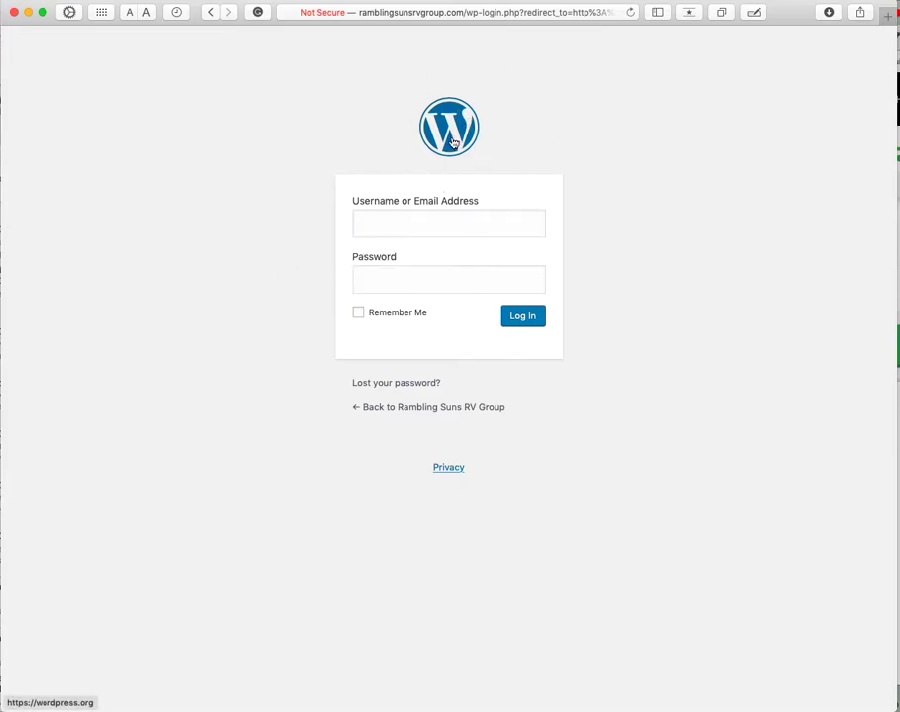
left_click(401, 220)
type("blo")
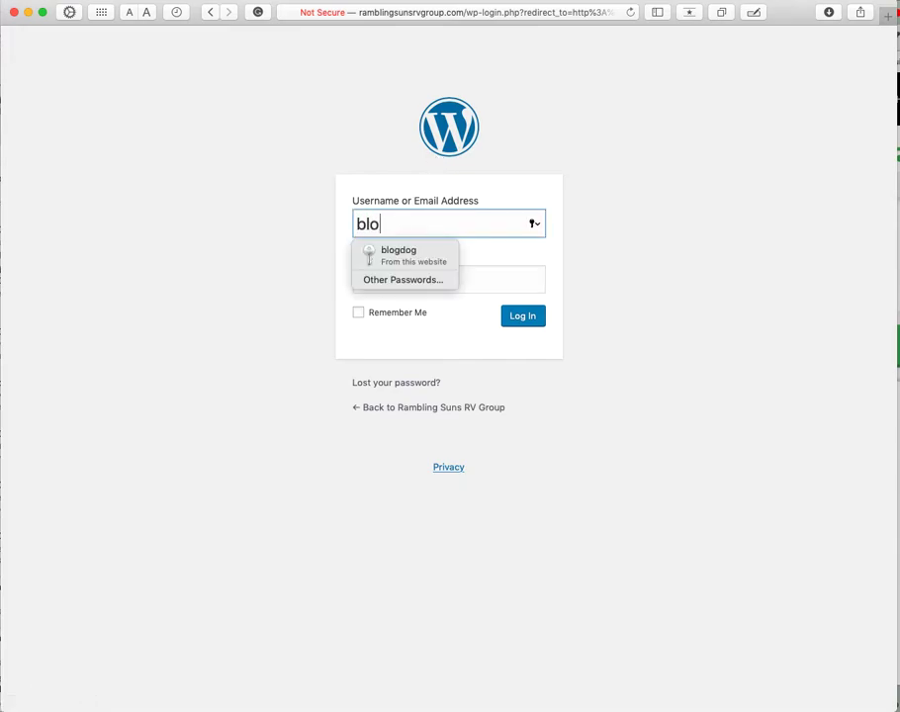
type("gdog")
key("Tab")
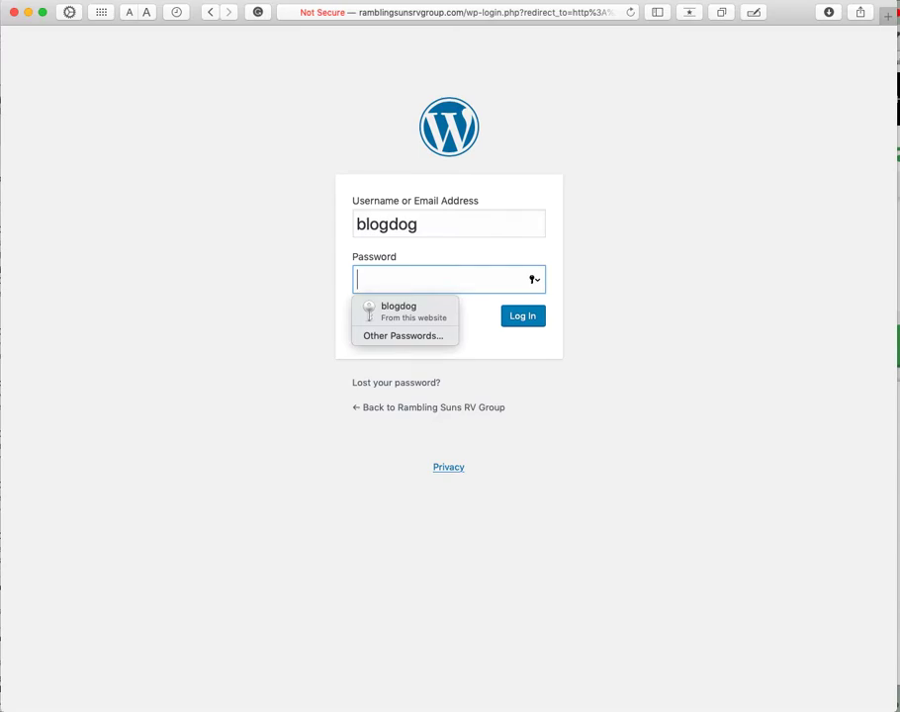
type("••••••")
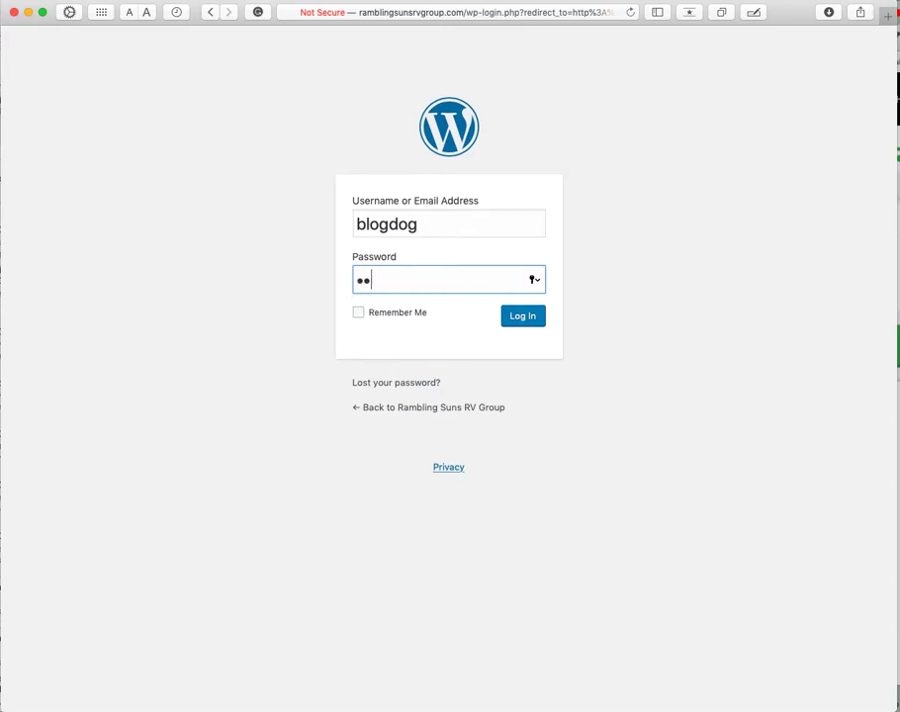
type("•••••••")
key("Return")
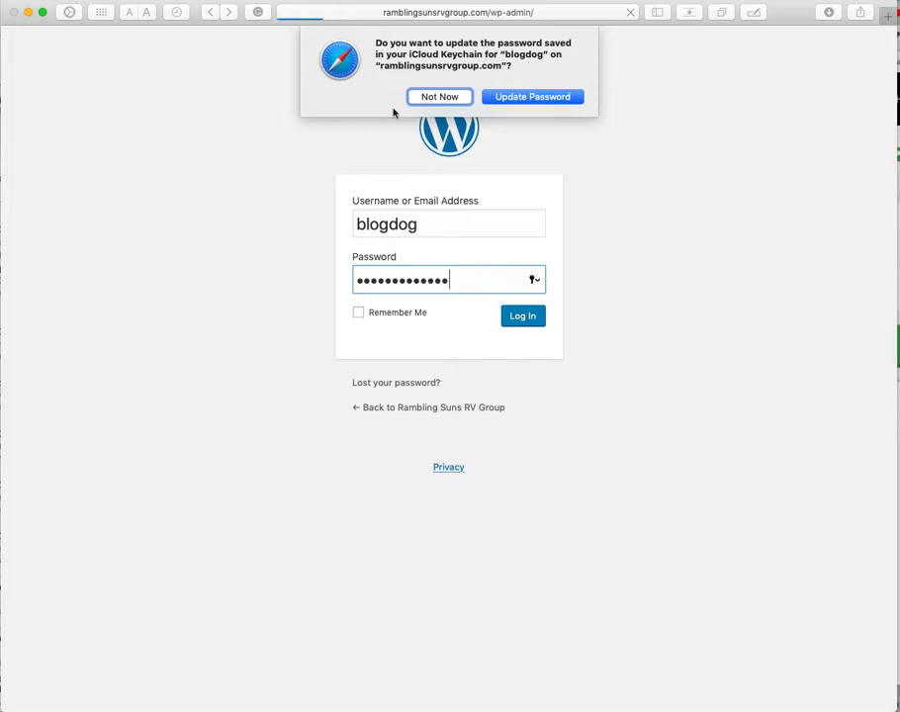
left_click(423, 96)
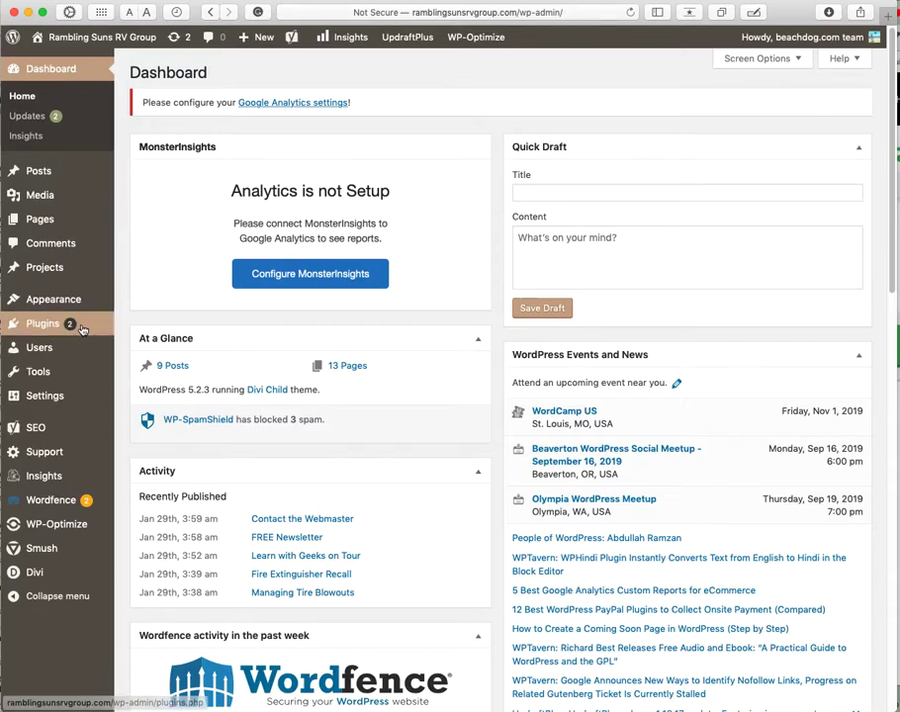
Step: Open the admin Pages list
mouse_move(91, 504)
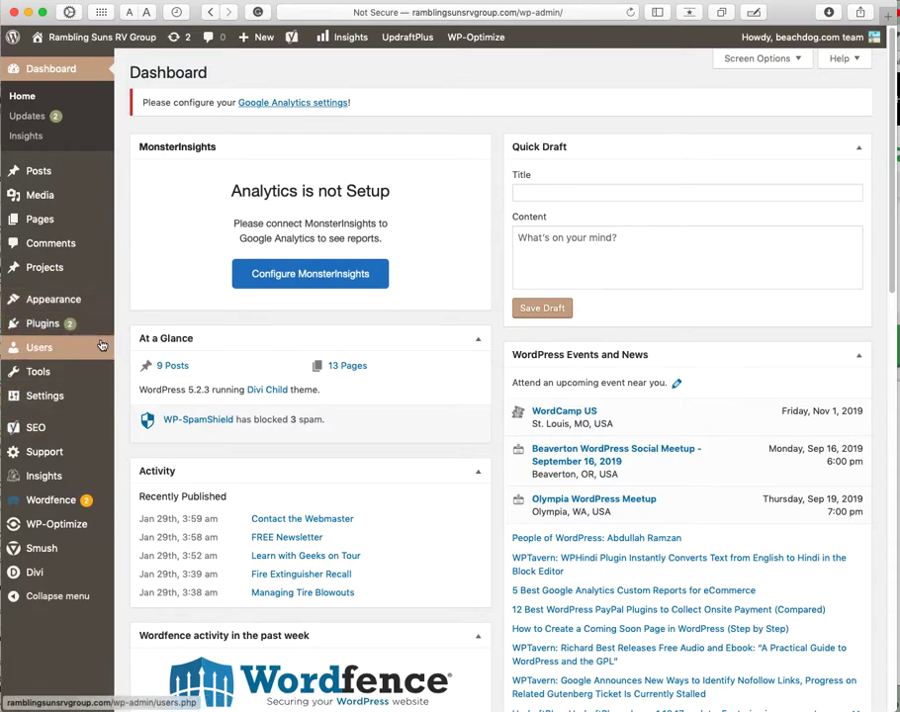
mouse_move(109, 175)
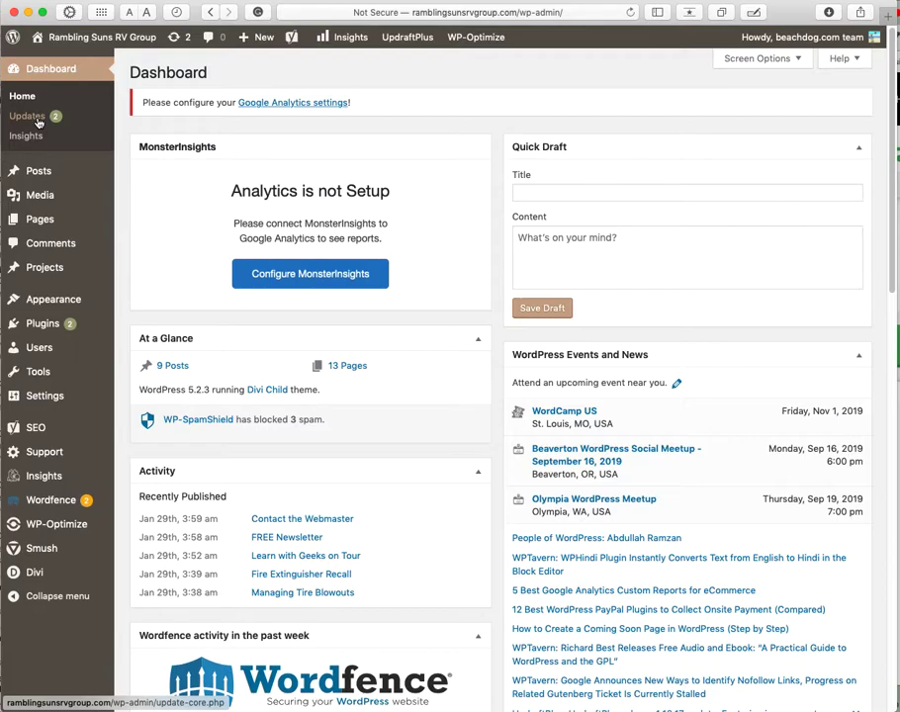
mouse_move(98, 368)
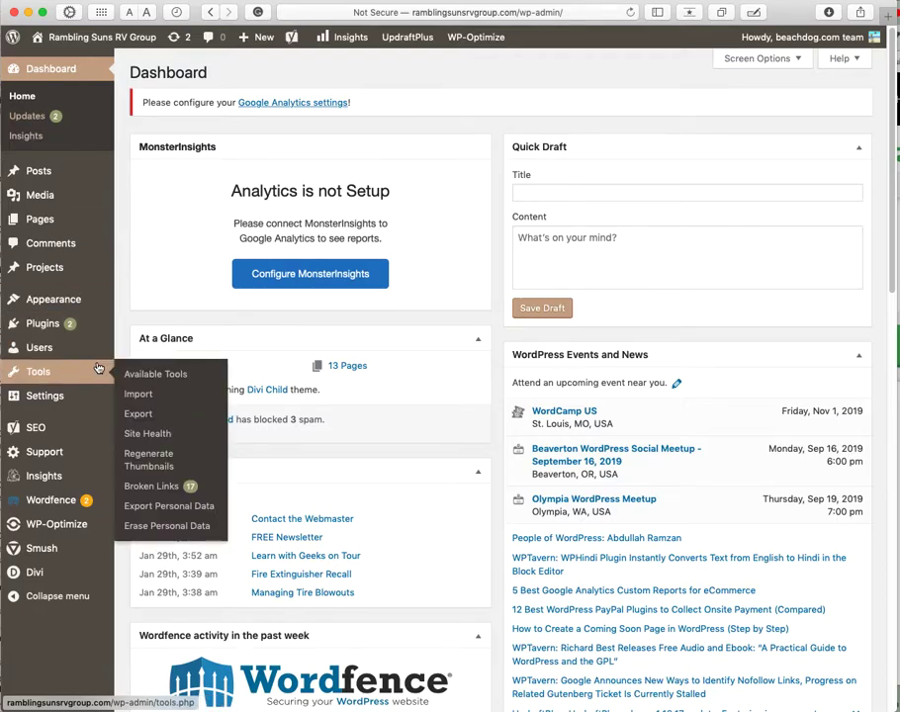
left_click(52, 228)
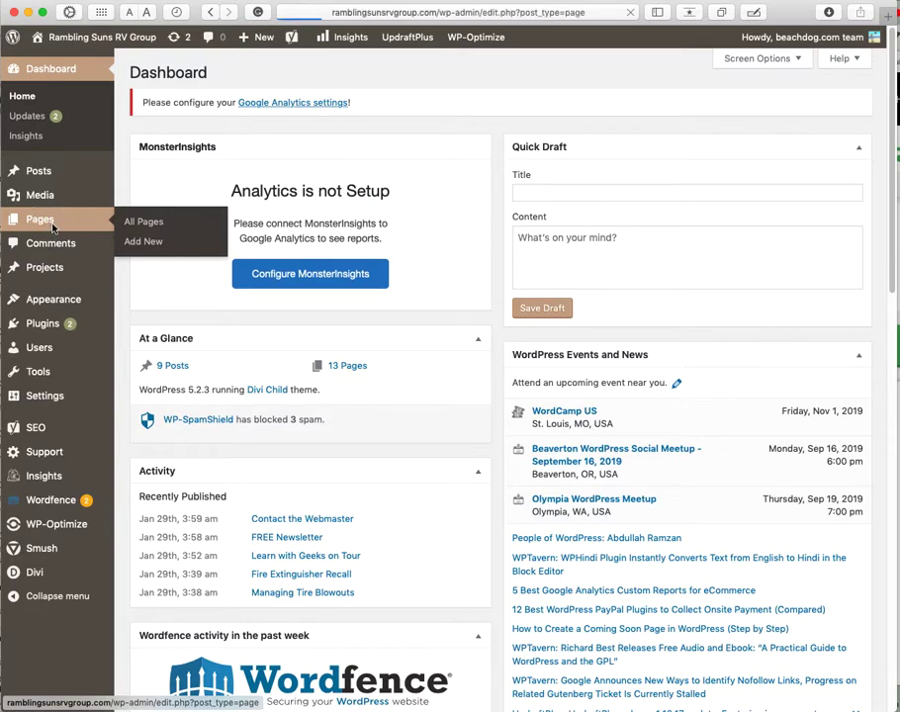
Step: Load the live site's homepage in a new browser tab
mouse_move(491, 33)
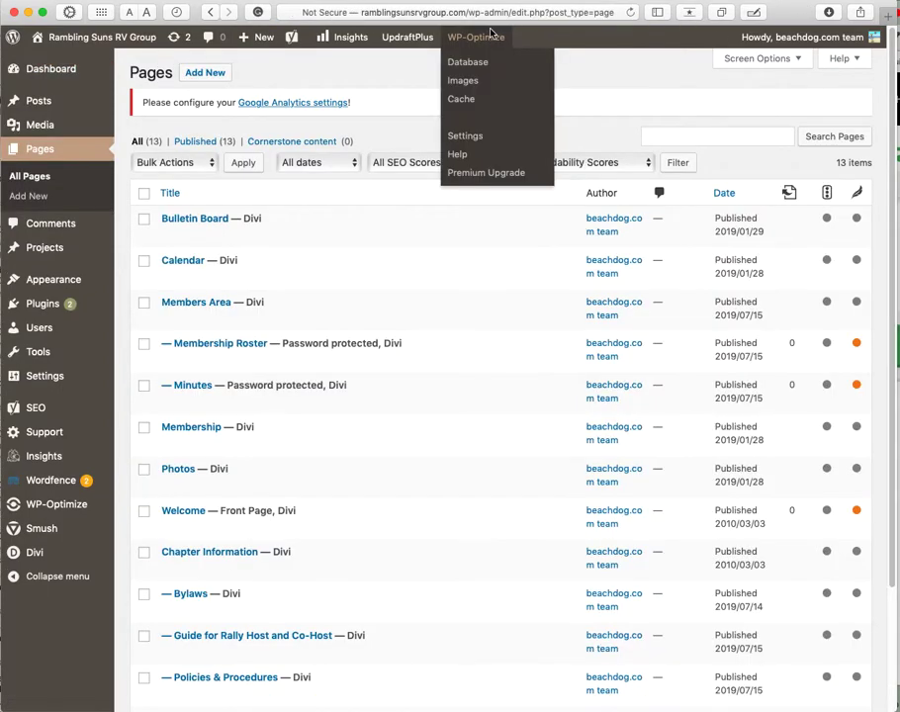
key("super+t")
type("ramblingsunsrvgroup.com")
key("Return")
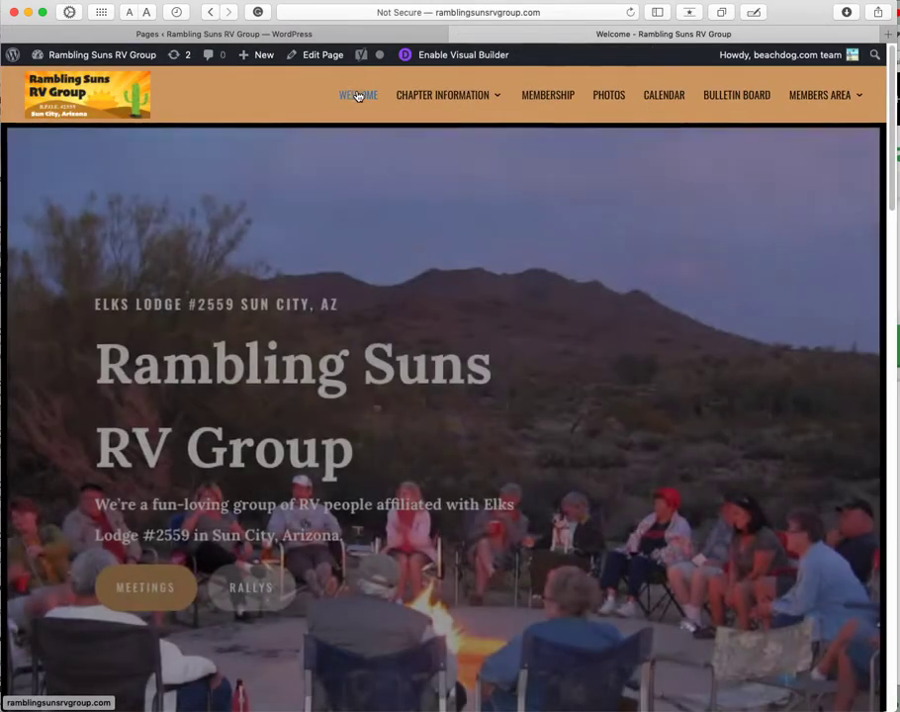
Step: Browse the Members Area page, then open Members Area > Minutes (Password)
mouse_move(444, 96)
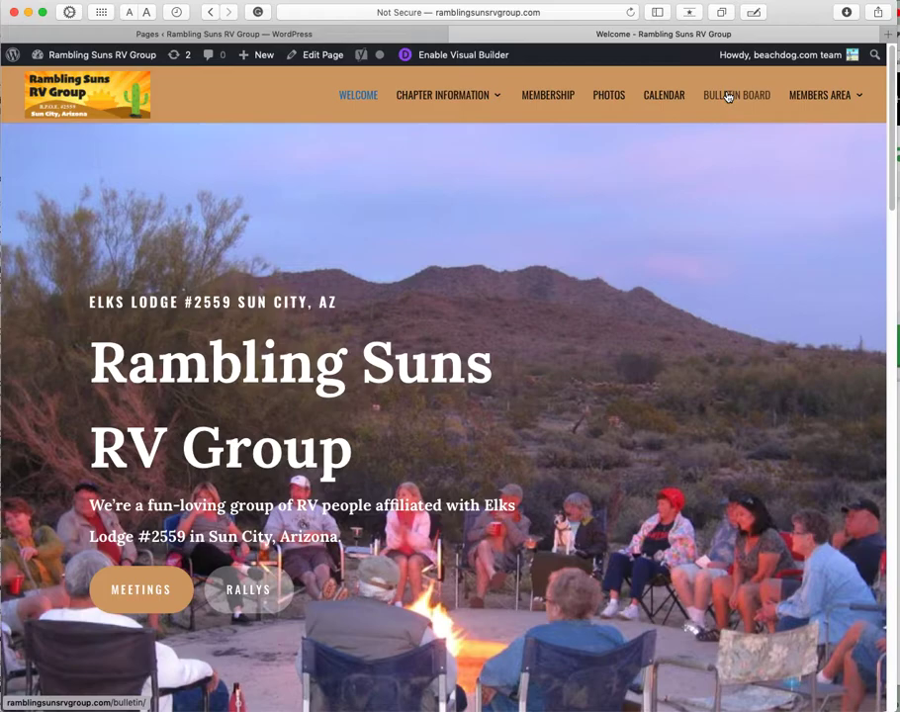
mouse_move(820, 100)
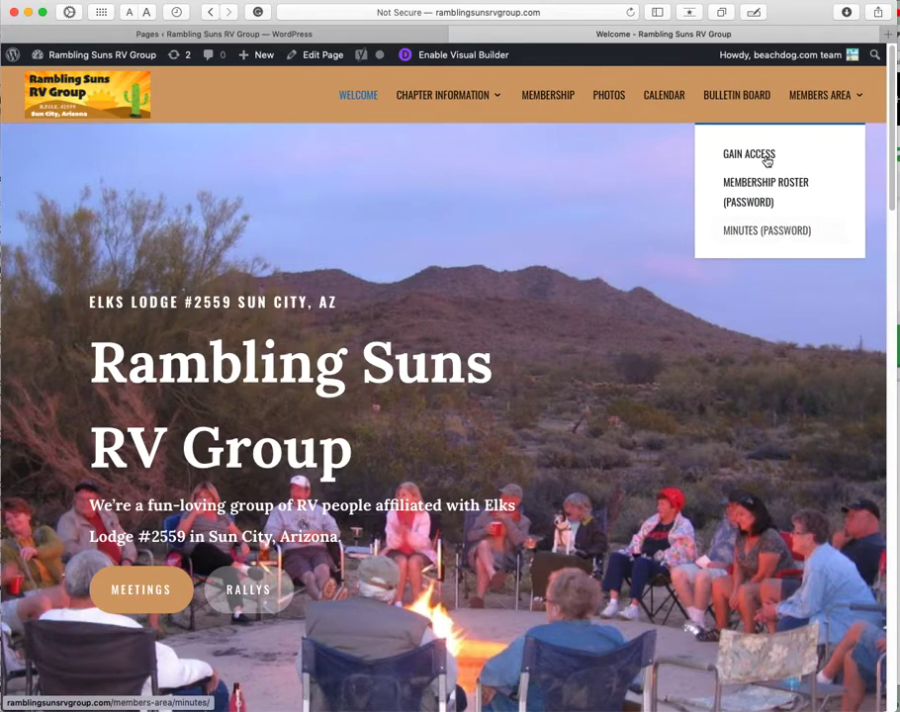
left_click(758, 155)
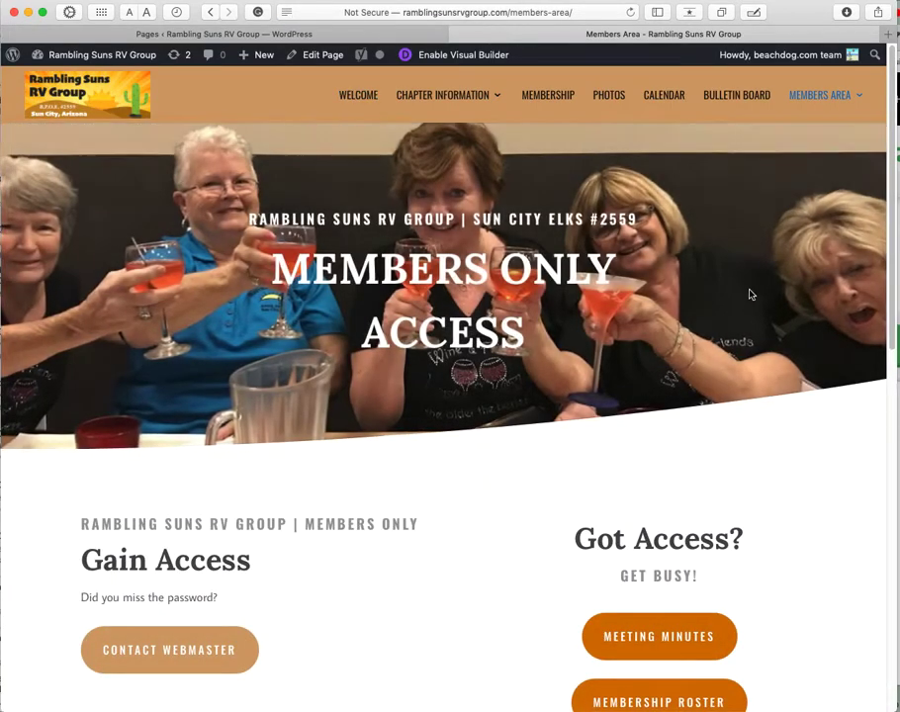
scroll(752, 296, "down", 3)
scroll(544, 304, "down", 2)
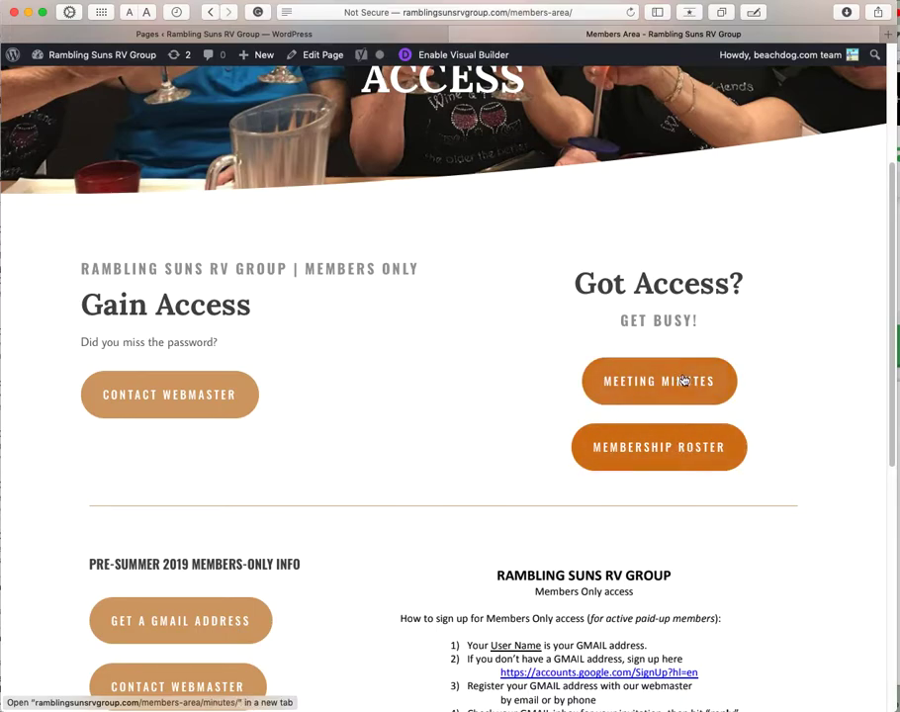
scroll(328, 510, "down", 2)
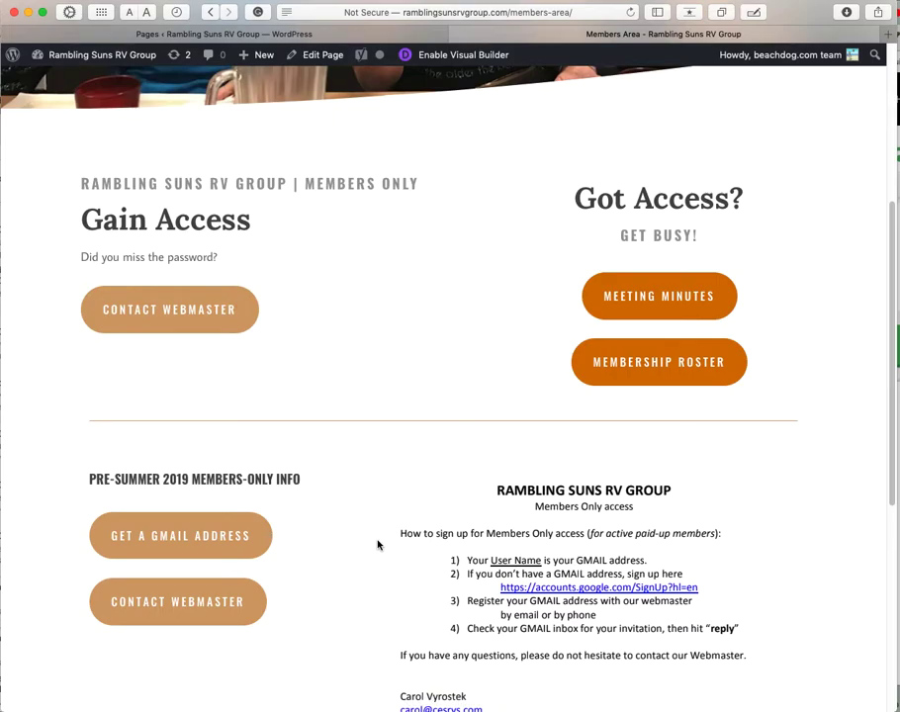
scroll(377, 544, "up", 7)
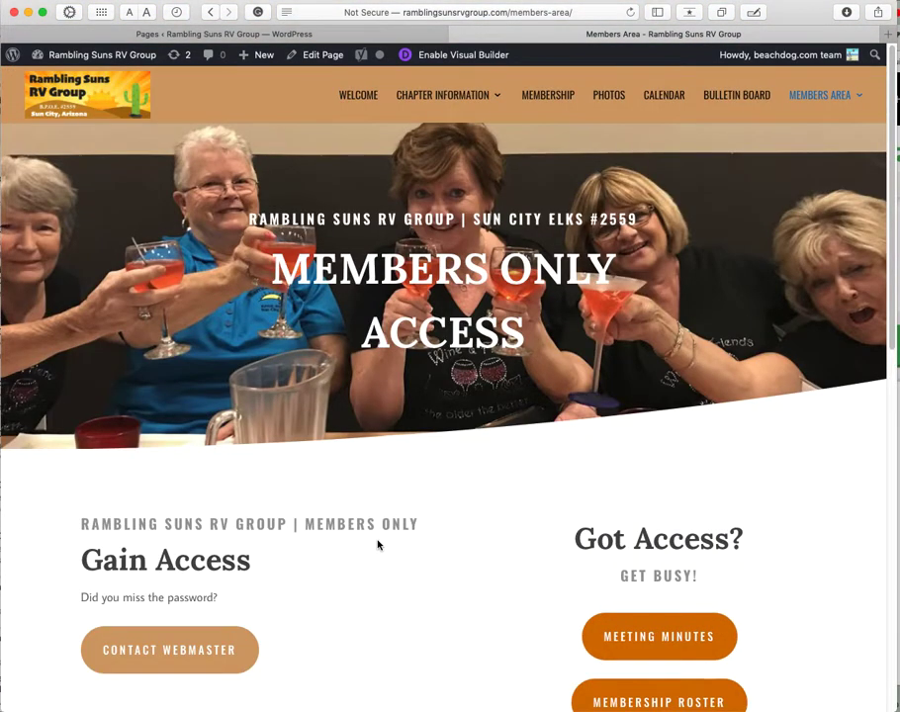
scroll(377, 544, "down", 2)
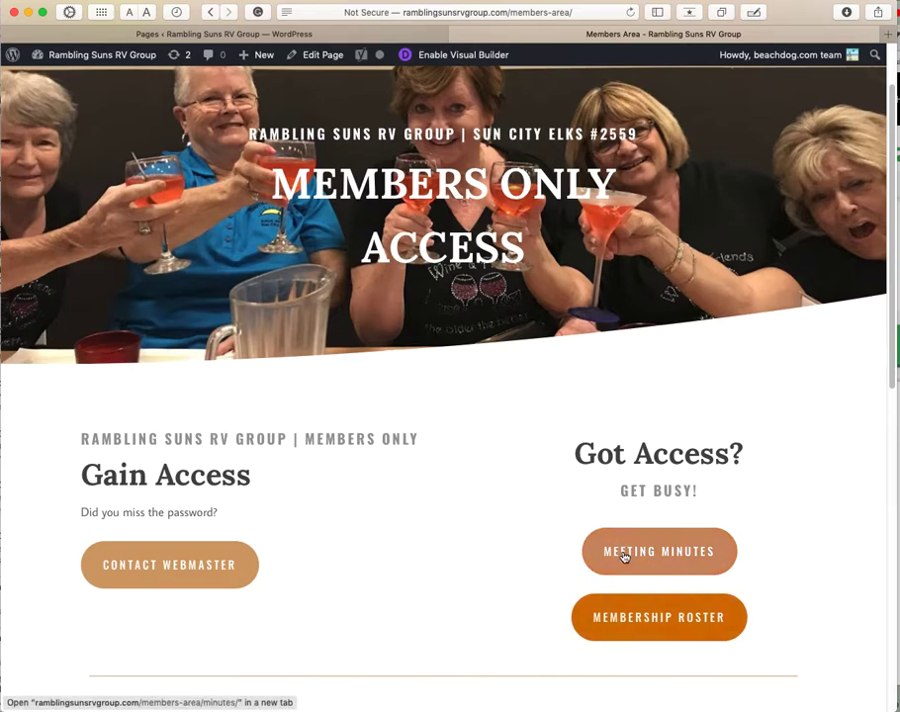
scroll(619, 643, "up", 2)
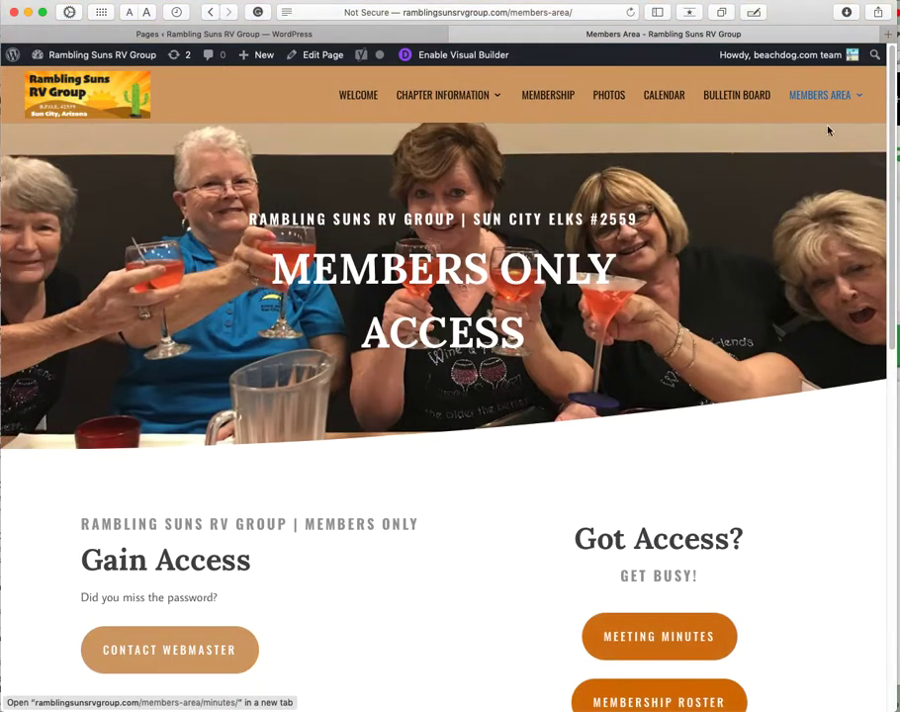
mouse_move(833, 96)
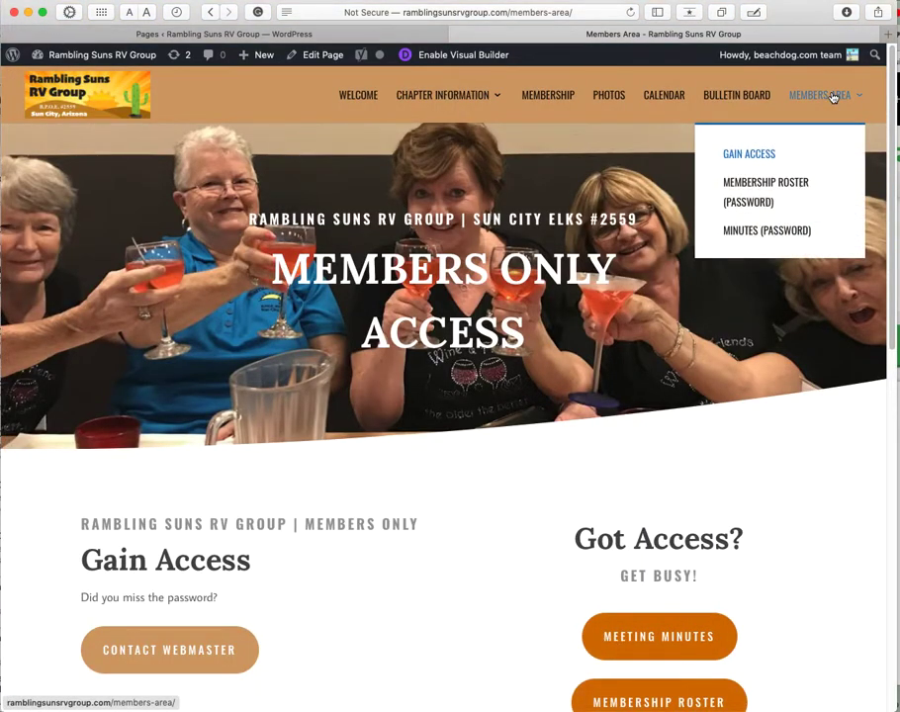
left_click(778, 233)
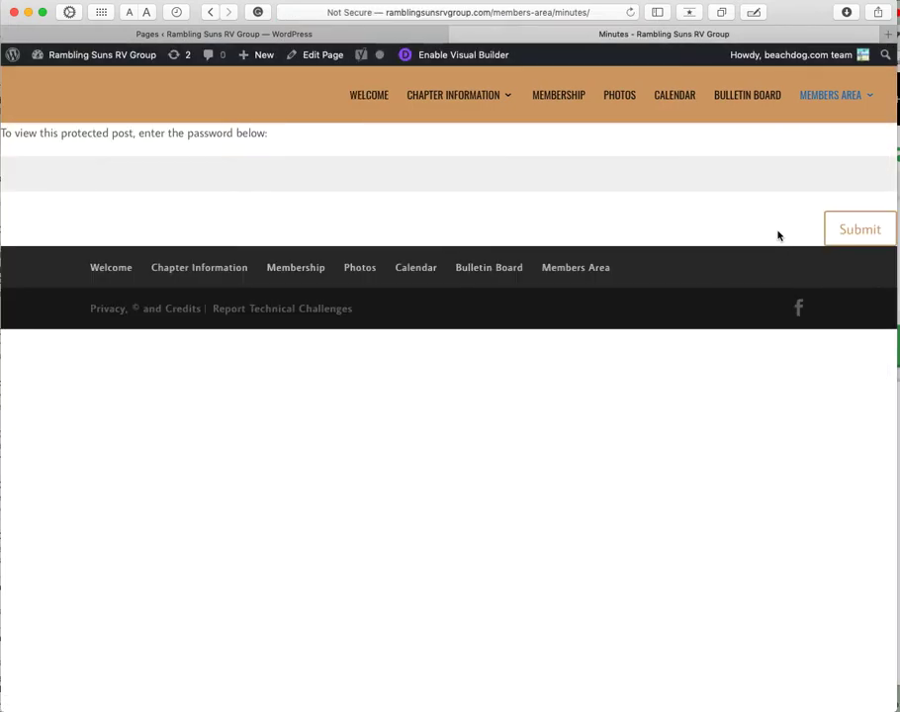
Step: Unlock the Minutes page with its page password and dismiss the save-password prompt
left_click_drag(40, 133, 235, 137)
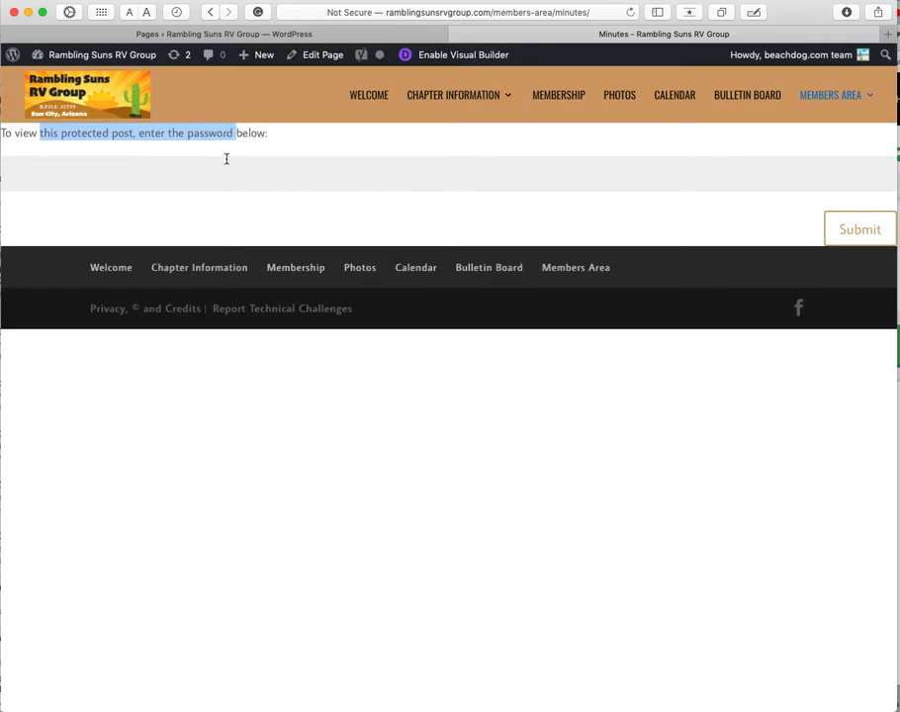
left_click(219, 173)
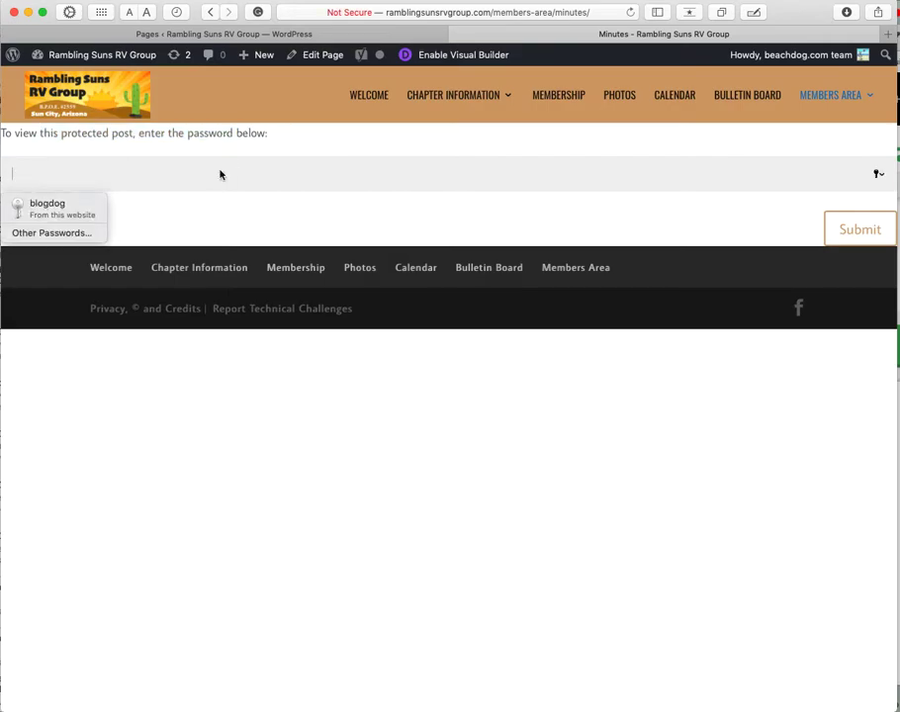
type("b")
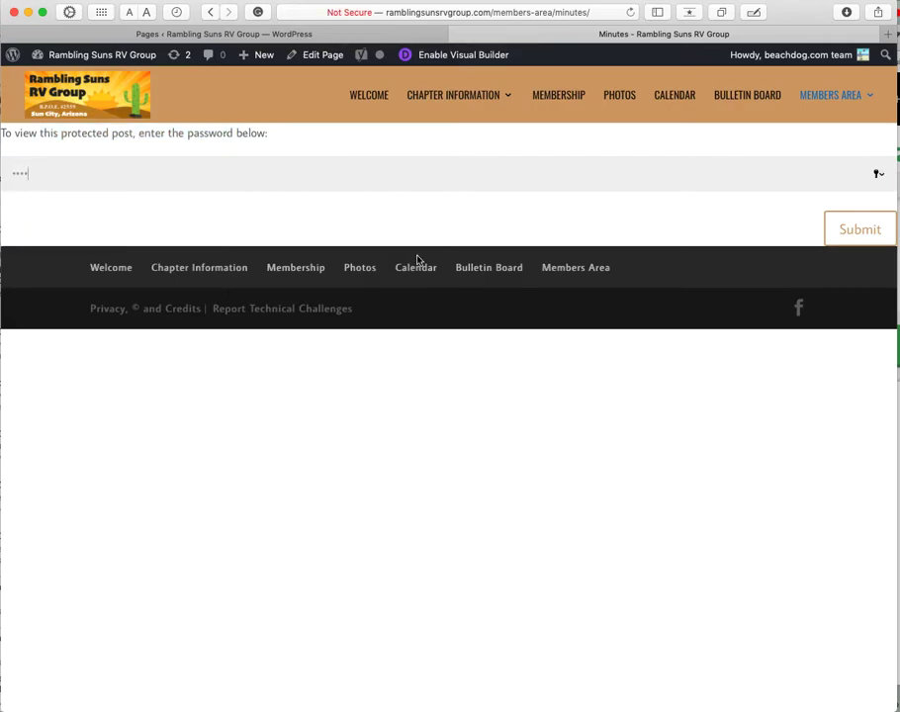
left_click(860, 237)
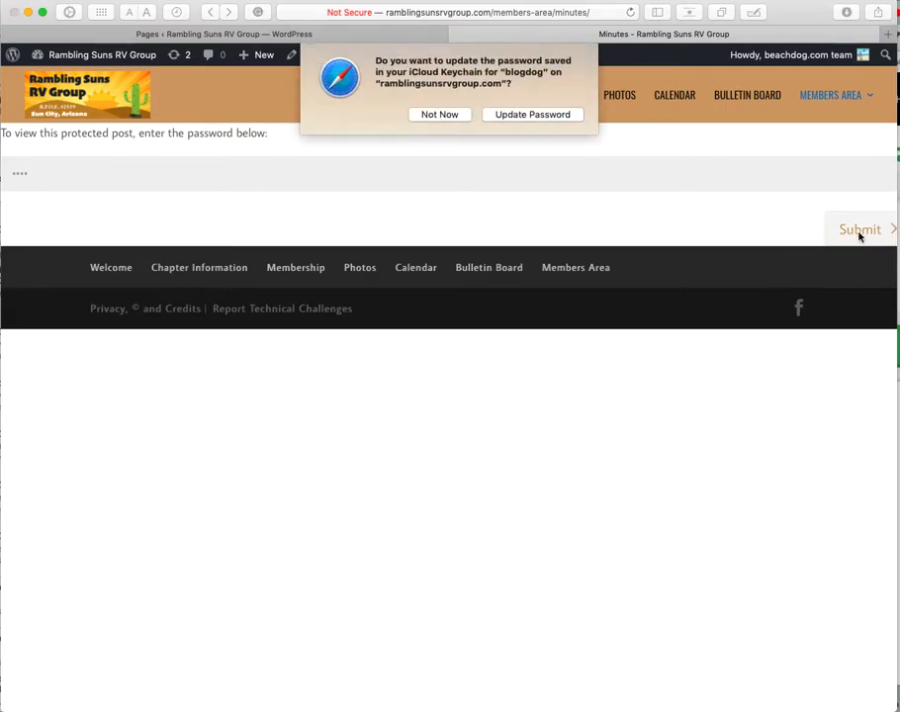
left_click(436, 119)
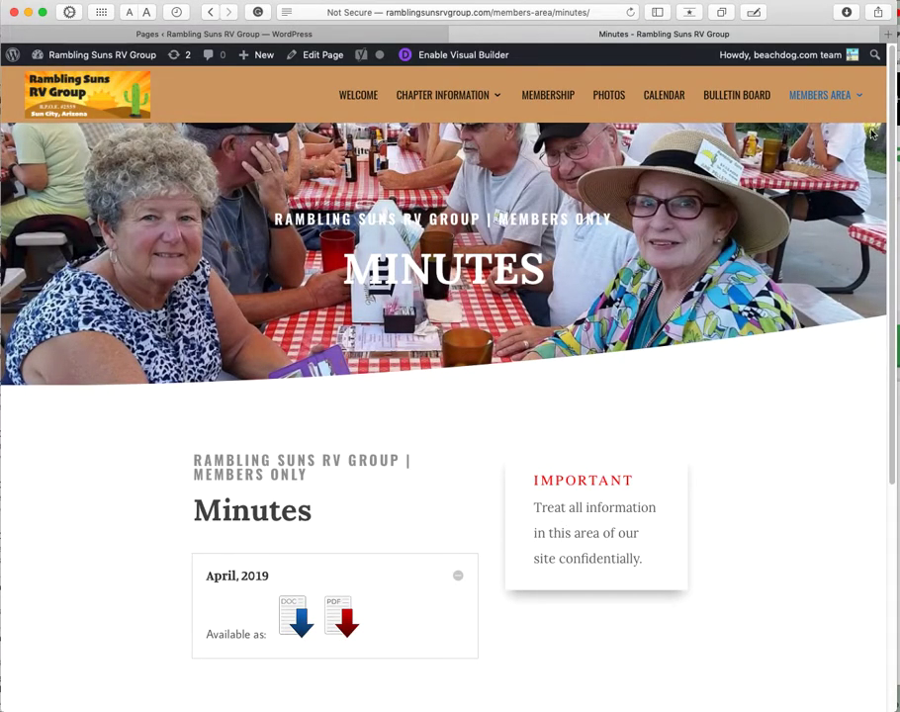
Step: View Members Area > Membership Roster, then return to the admin Pages list
mouse_move(840, 94)
left_click(796, 186)
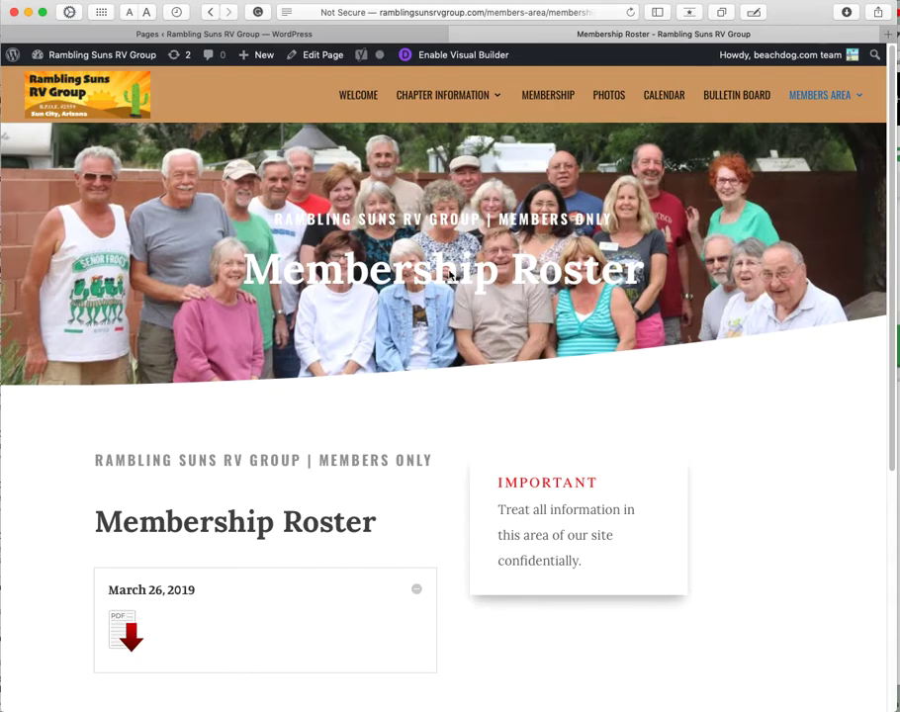
left_click(338, 30)
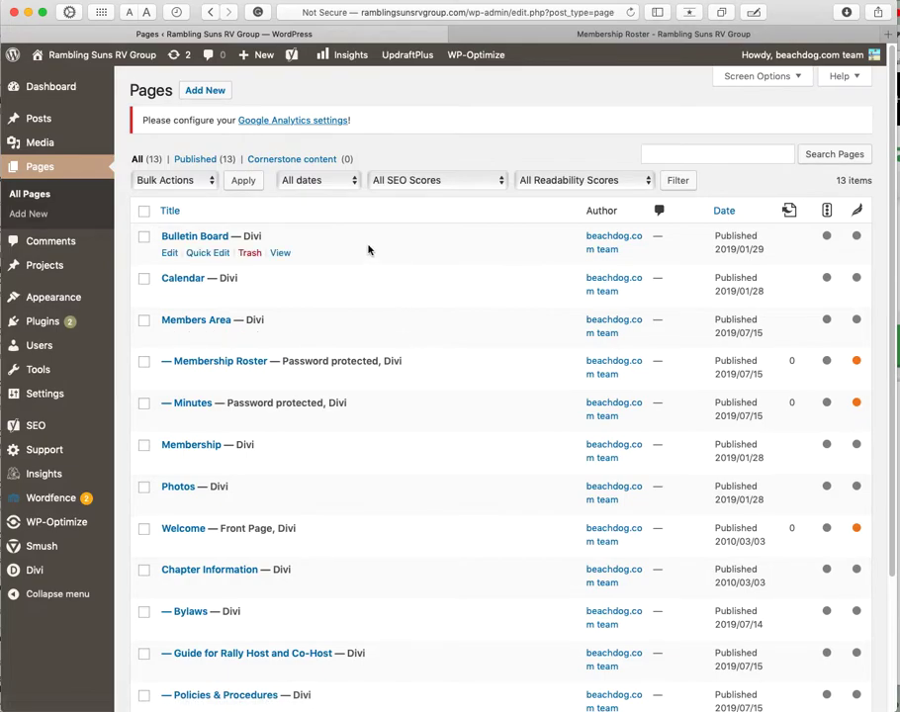
Step: Quick Edit the Minutes page password and update it
scroll(351, 316, "down", 3)
scroll(345, 348, "up", 3)
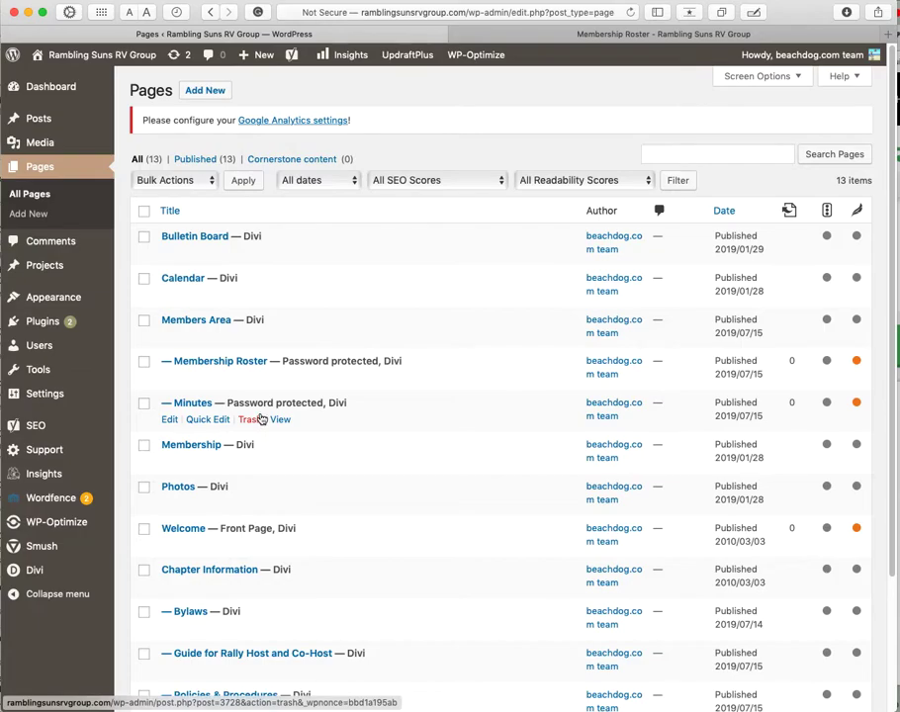
left_click(208, 420)
left_click(222, 519)
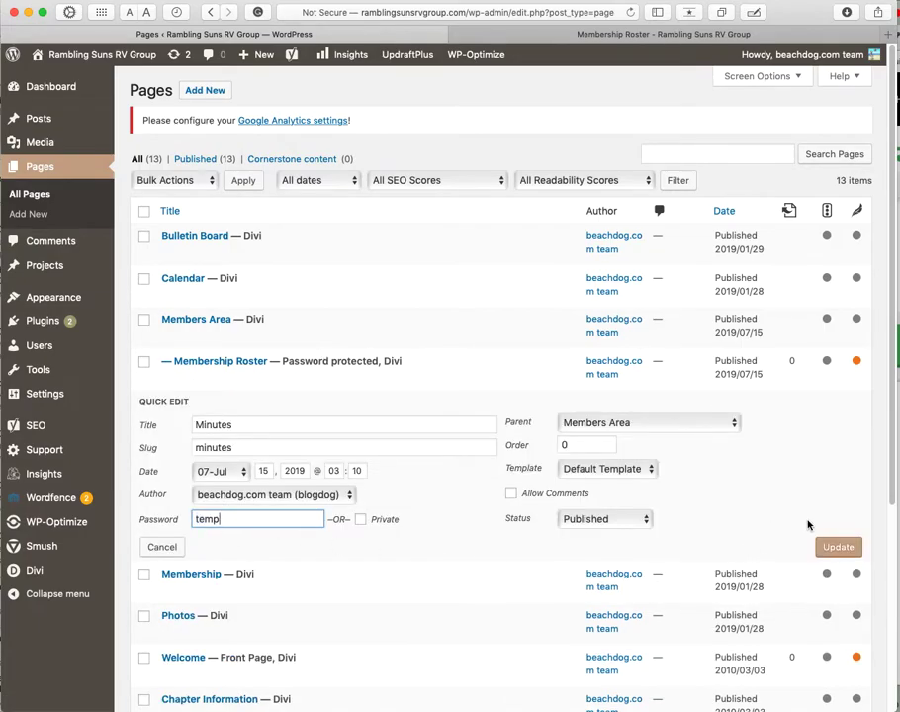
left_click(838, 548)
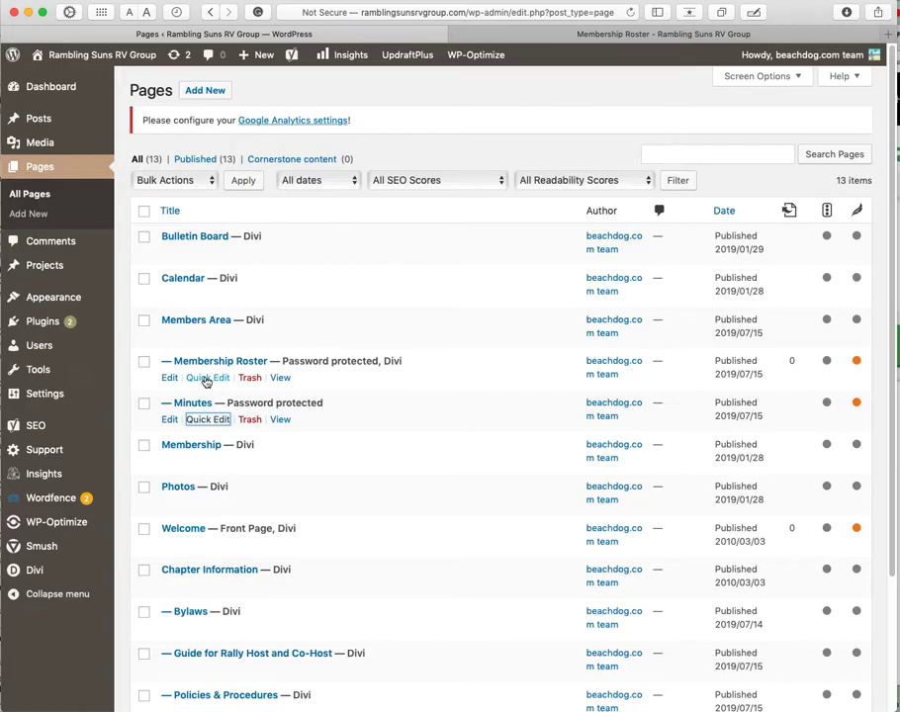
Step: Quick Edit and update the Membership Roster password, then open that page for editing
left_click(206, 379)
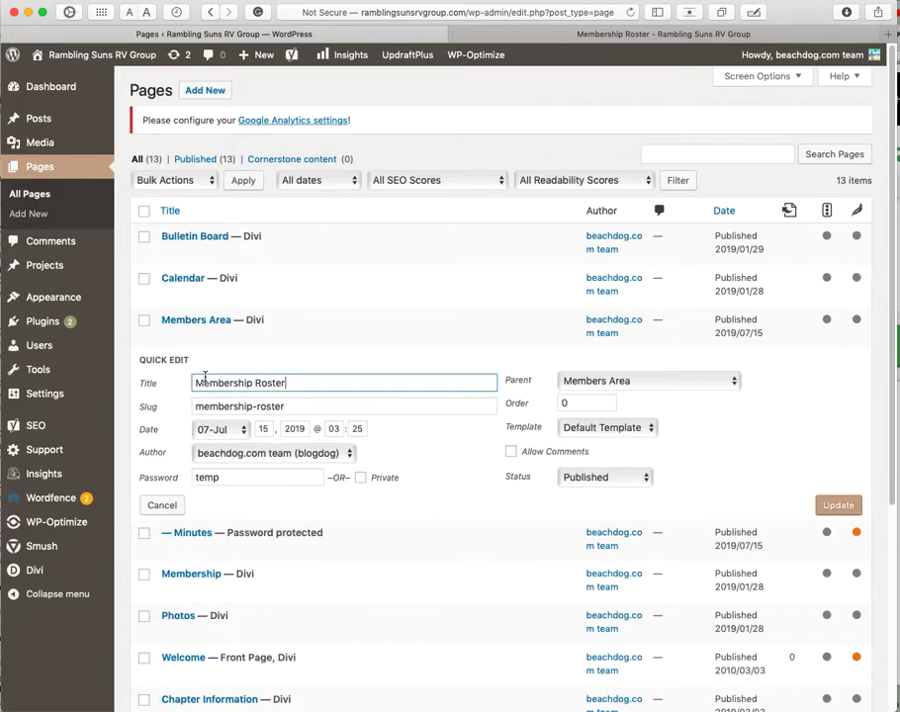
double_click(208, 477)
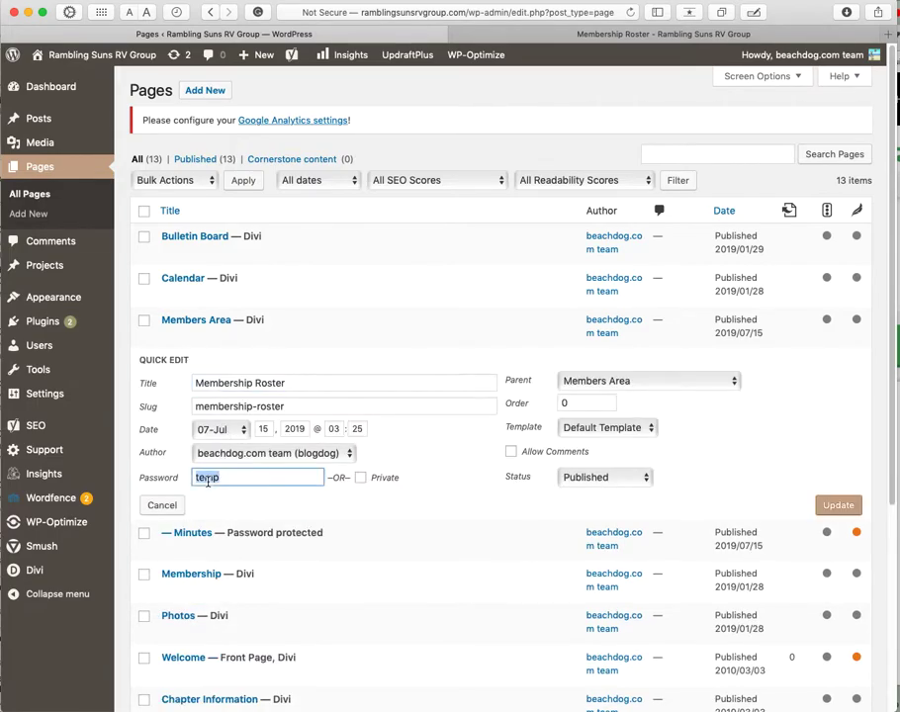
left_click(831, 505)
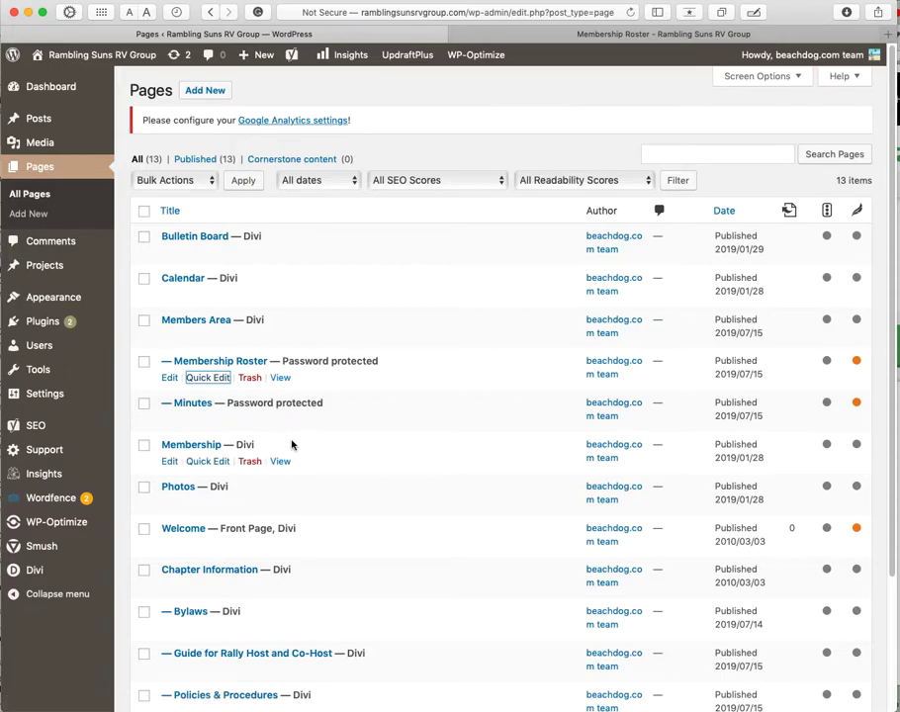
left_click(163, 380)
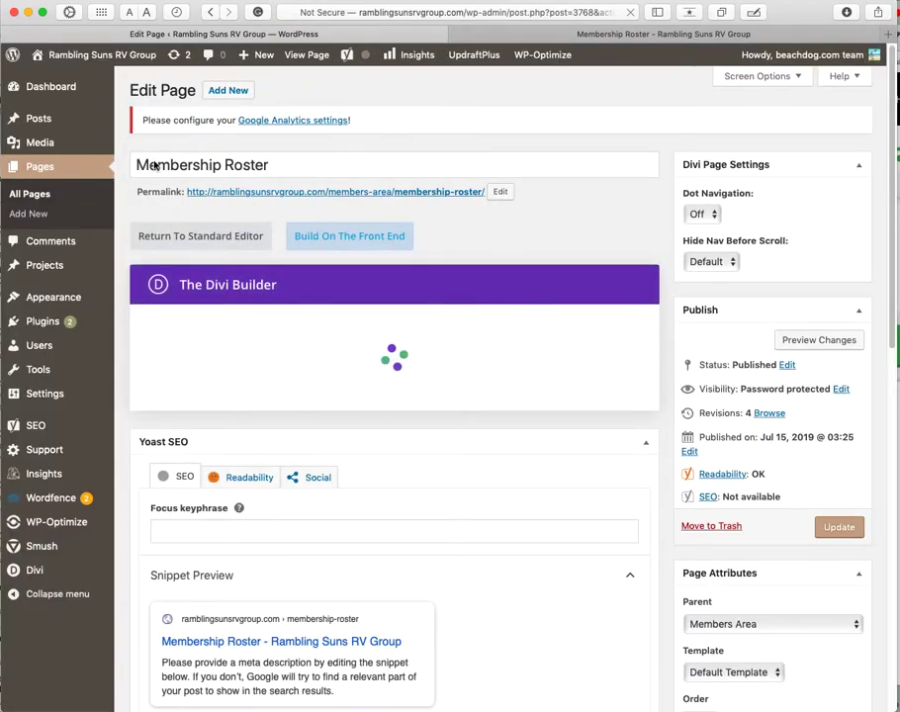
Step: Open Membership Roster in the Divi front-end Visual Builder
left_click_drag(144, 165, 292, 165)
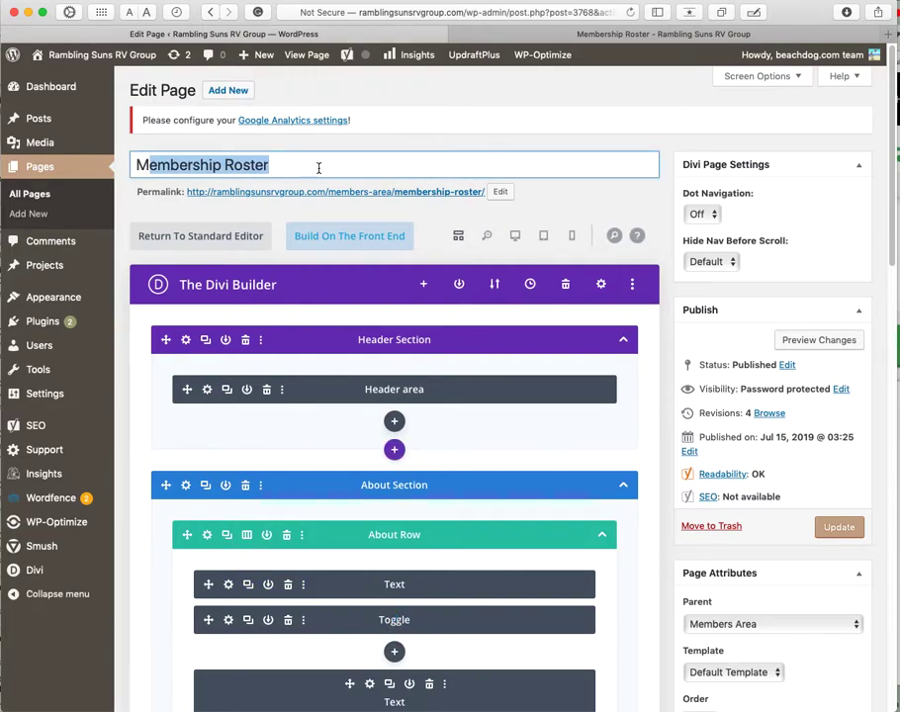
left_click(265, 165)
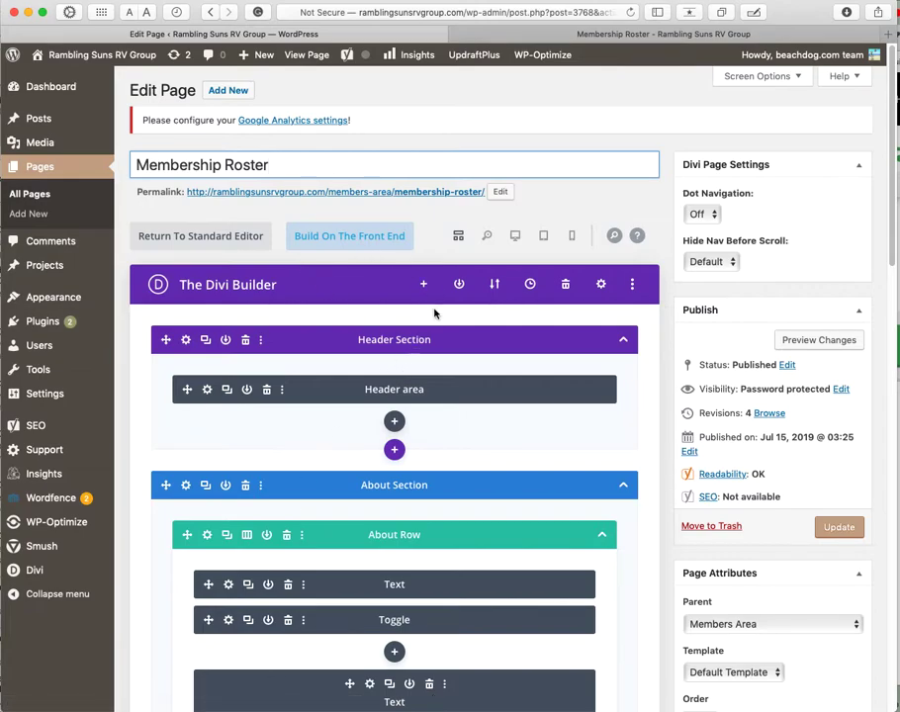
left_click(356, 241)
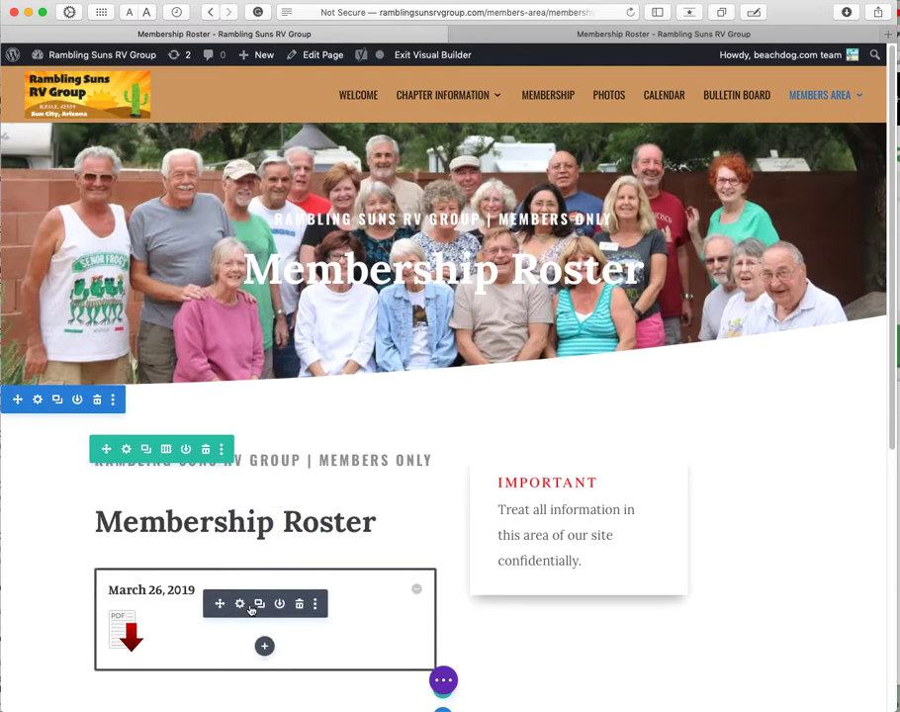
Step: Drag the March 26, 2019 toggle around the row, dropping it back under the Membership Roster heading
scroll(247, 603, "down", 2)
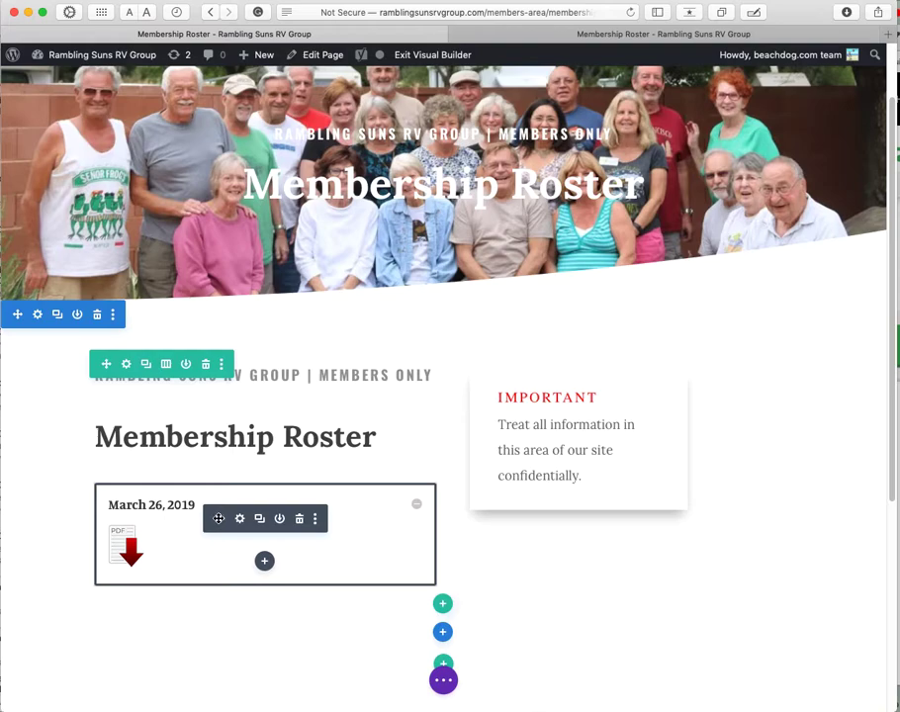
left_click_drag(220, 518, 555, 509)
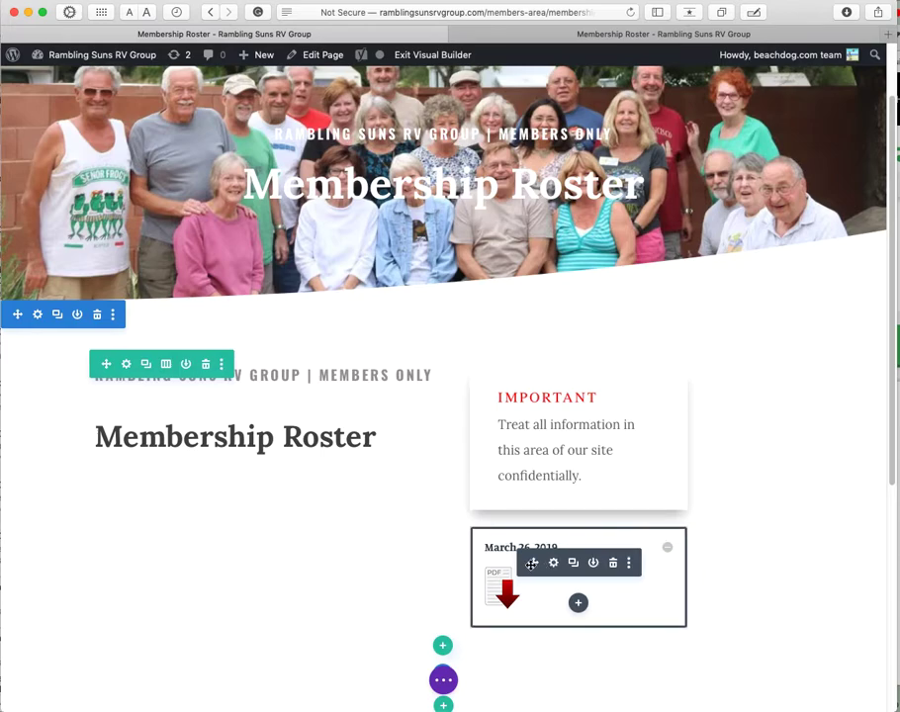
left_click_drag(531, 563, 225, 474)
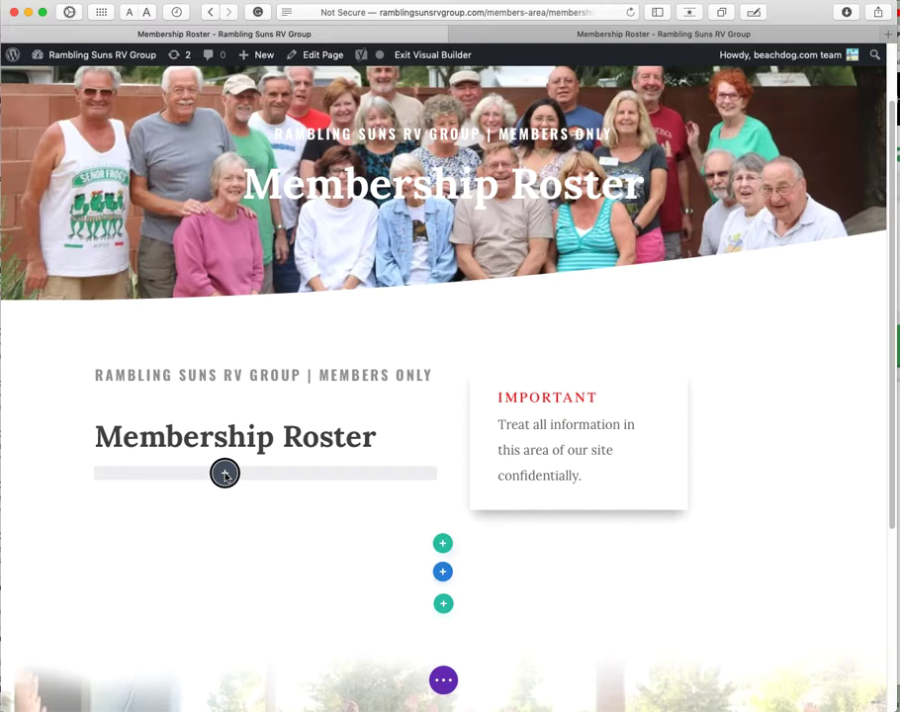
left_click_drag(225, 474, 225, 475)
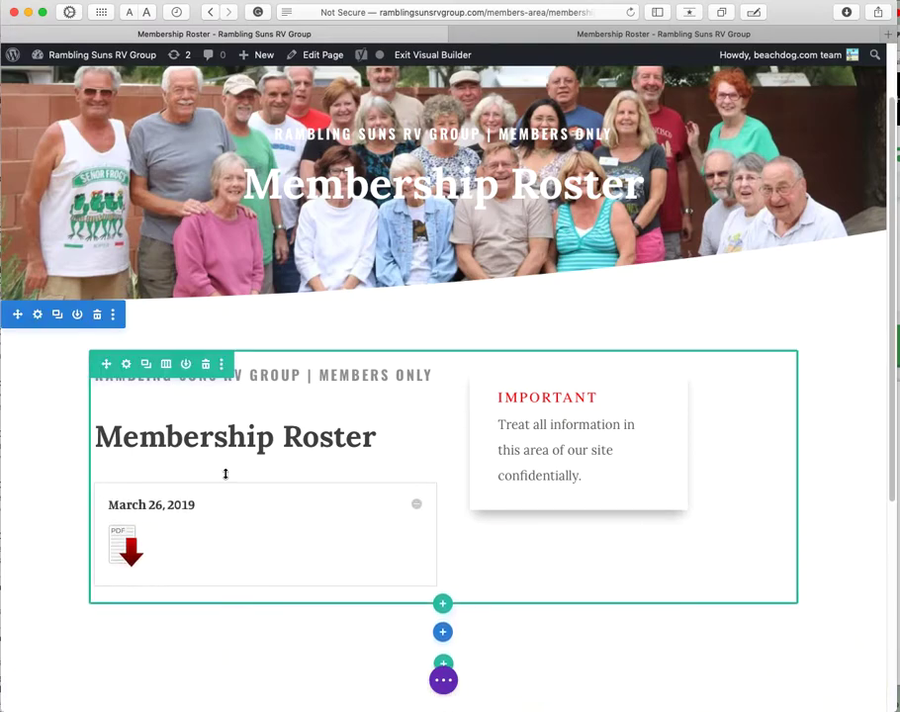
left_click(187, 484)
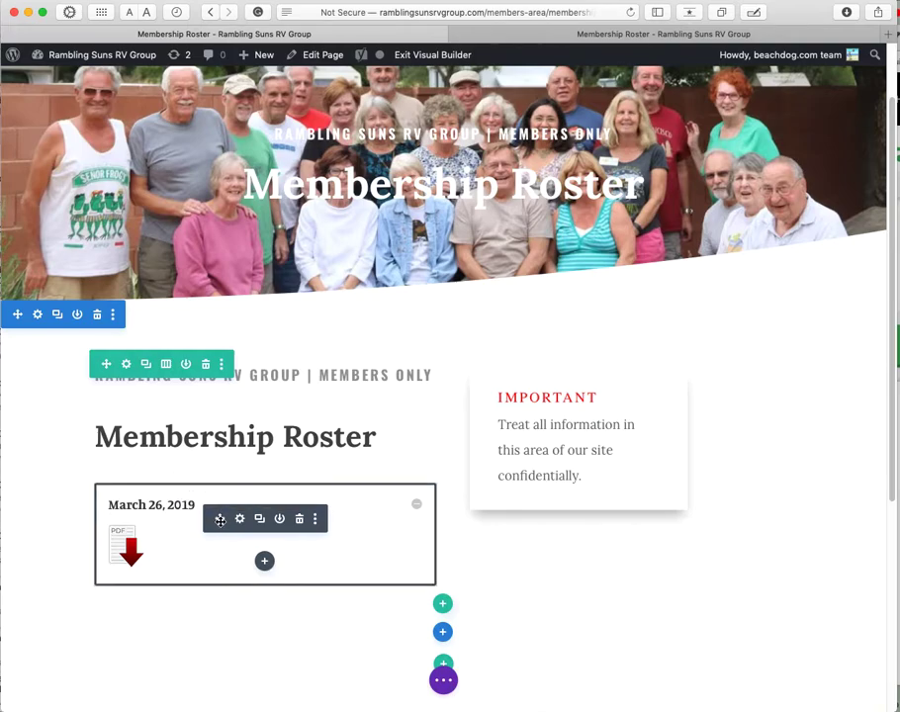
left_click_drag(220, 518, 531, 348)
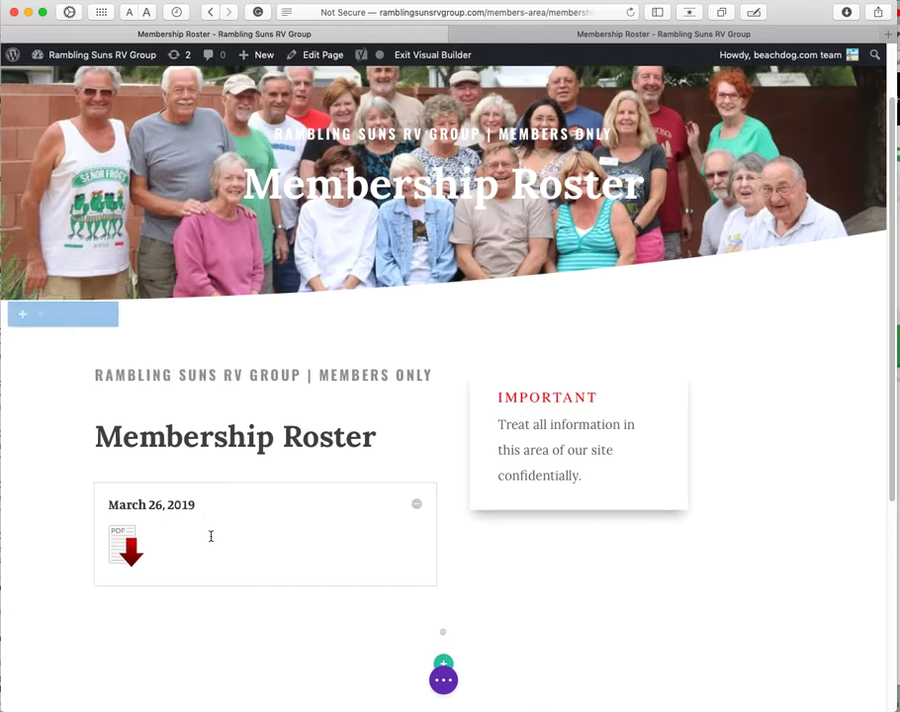
left_click_drag(216, 519, 548, 385)
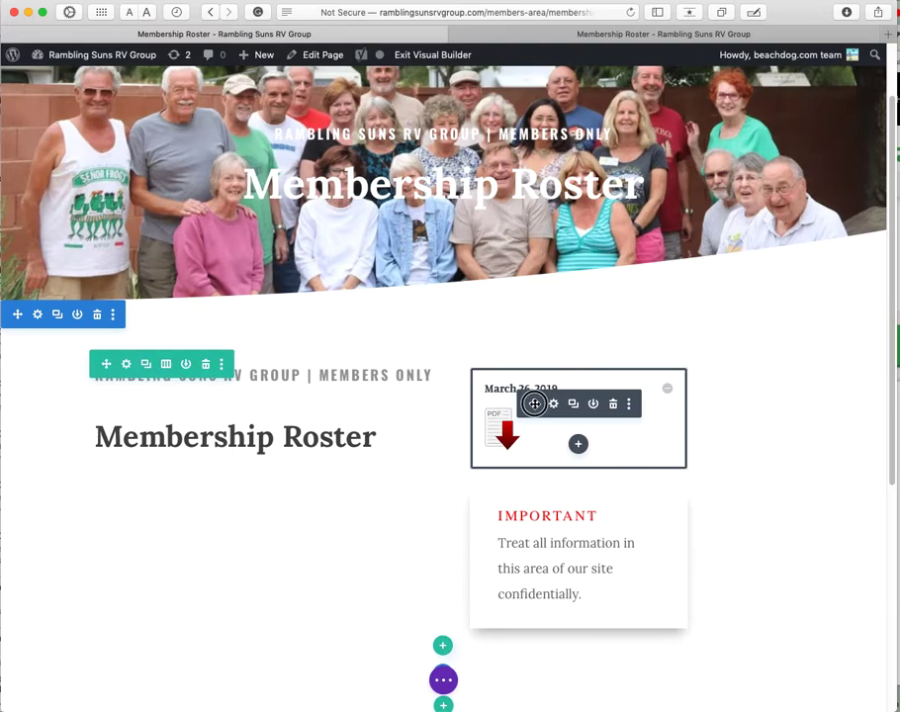
left_click_drag(533, 403, 211, 480)
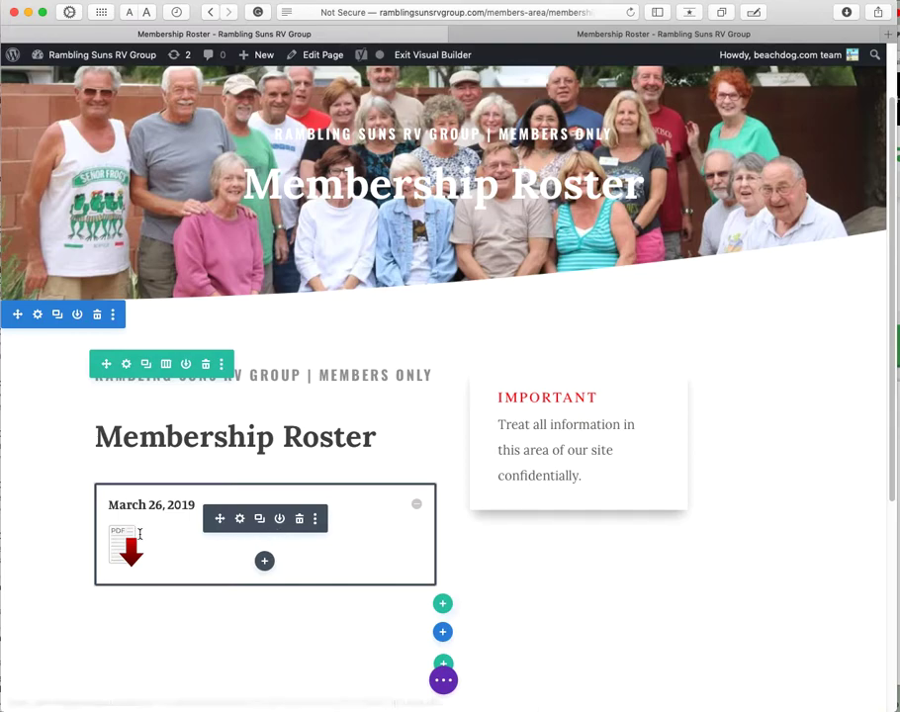
Step: Open the March 26, 2019 toggle's settings and dock them in the left sidebar
left_click(239, 519)
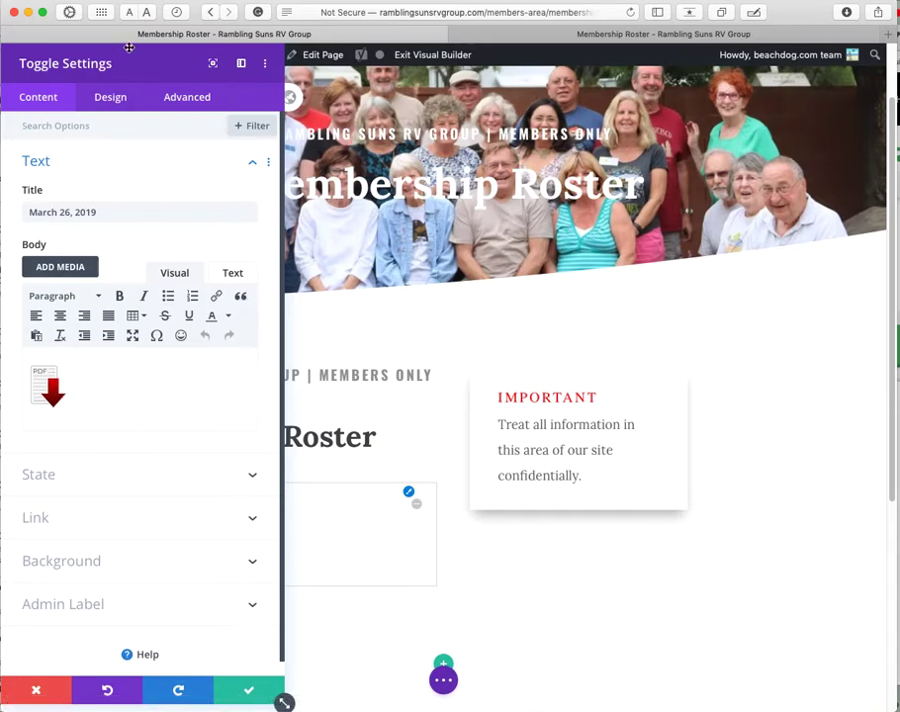
left_click_drag(131, 52, 133, 75)
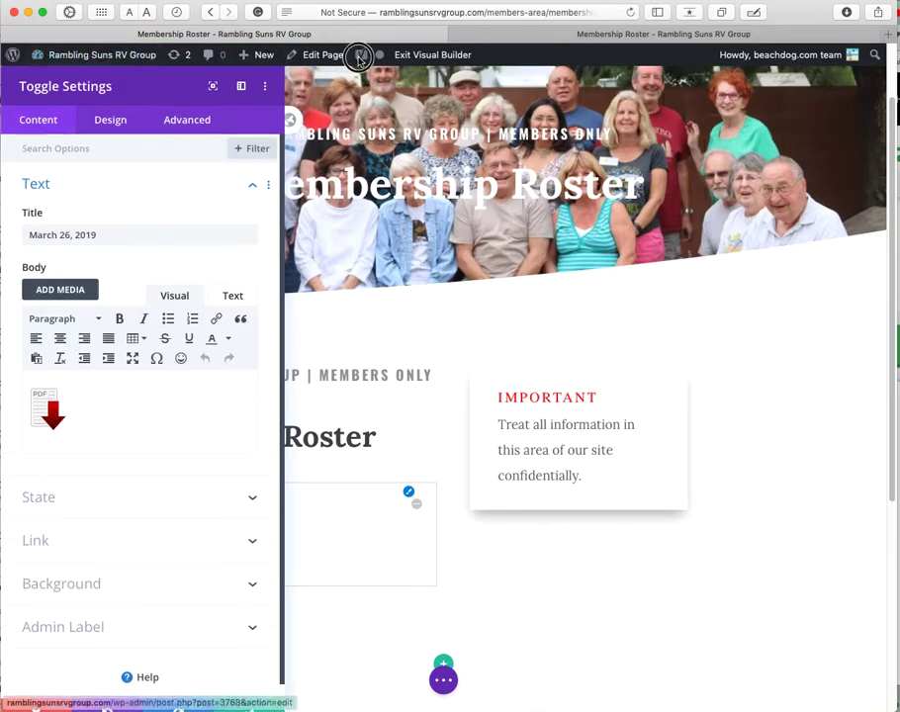
left_click(243, 88)
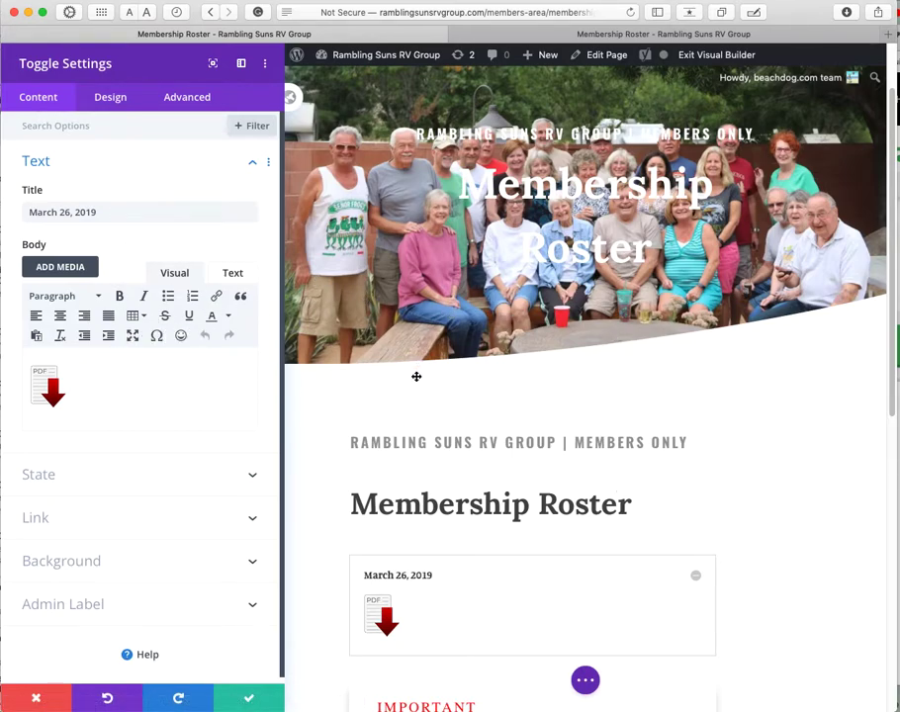
Step: Inspect the toggle's title and select the PDF icon in its body content
triple_click(117, 214)
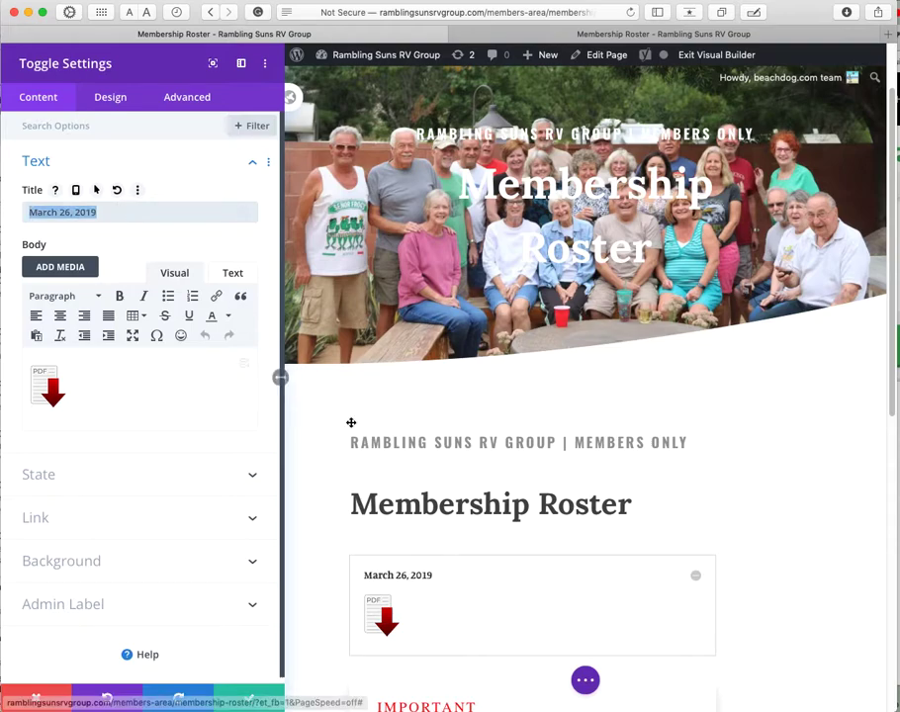
left_click(392, 574)
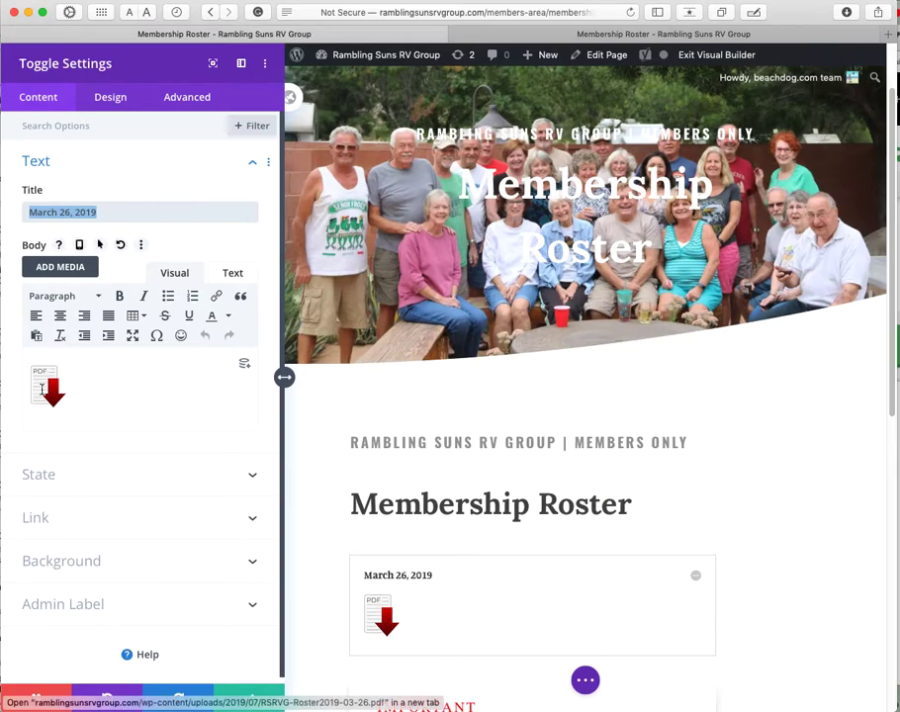
left_click(386, 619)
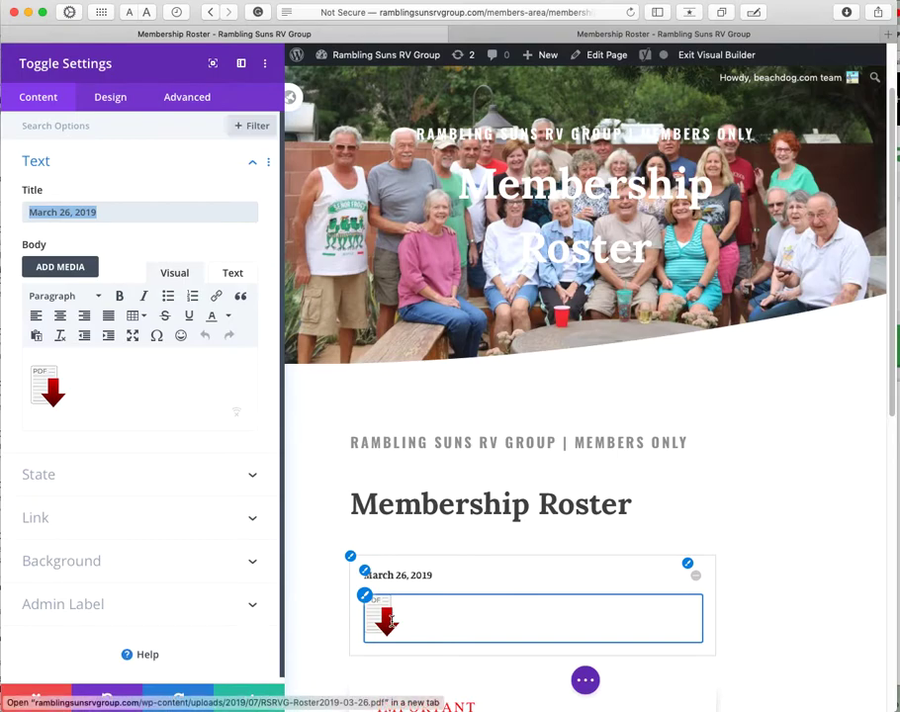
left_click(45, 387)
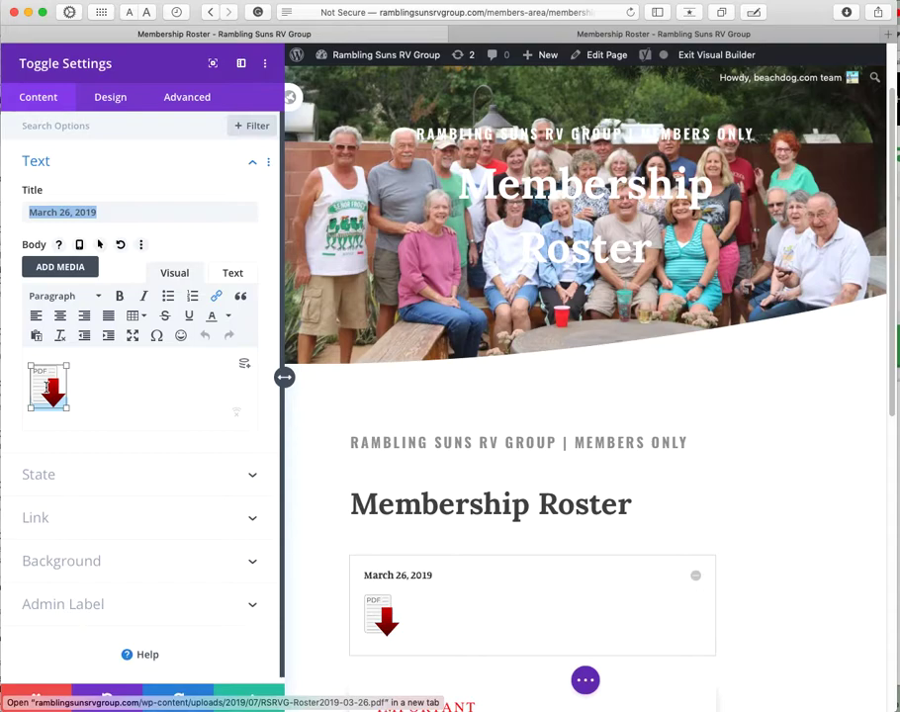
Step: Inspect the PDF icon's link URL, cancel Insert link unchanged, and close Toggle Settings
left_click(216, 299)
left_click_drag(385, 343, 591, 344)
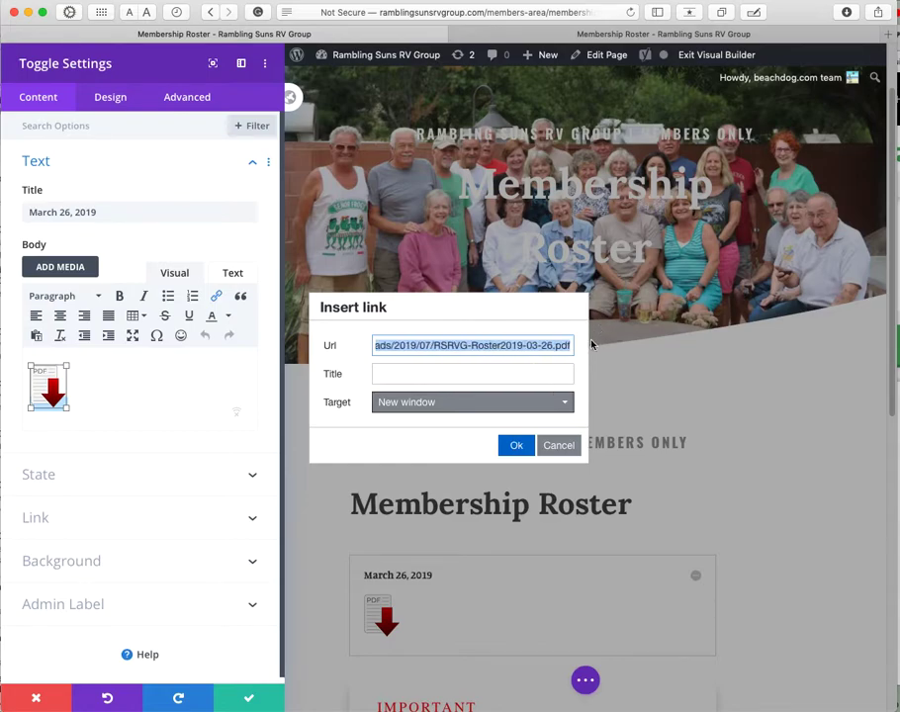
left_click(539, 347)
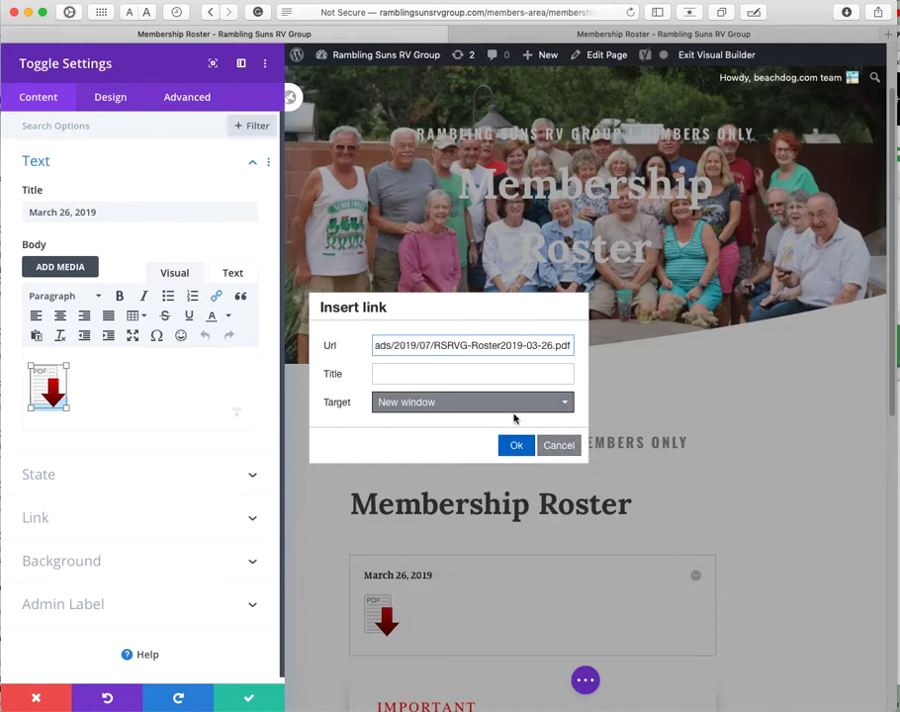
triple_click(471, 346)
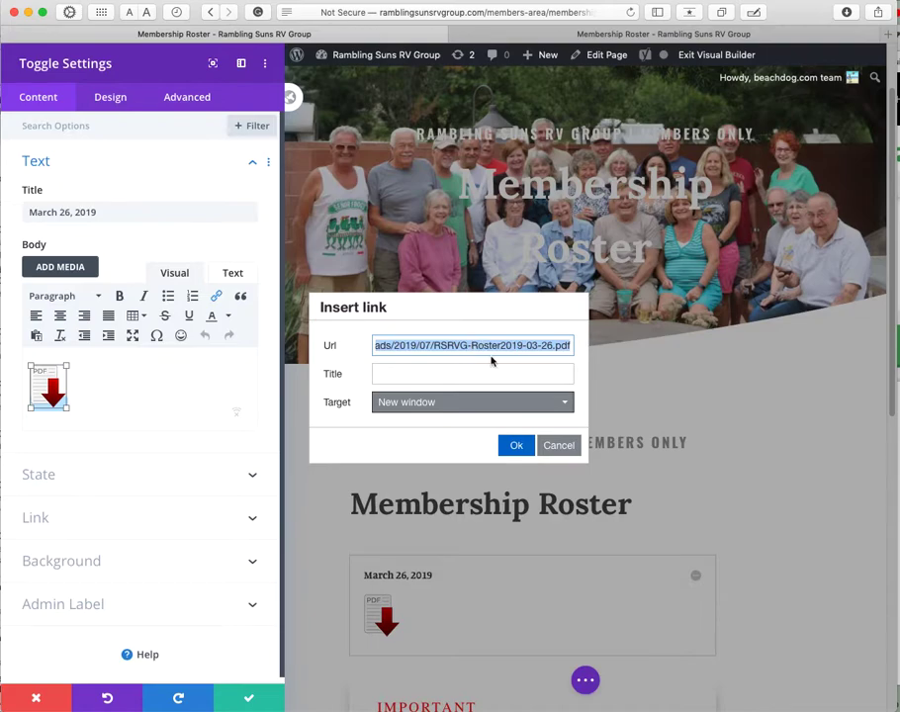
left_click(558, 445)
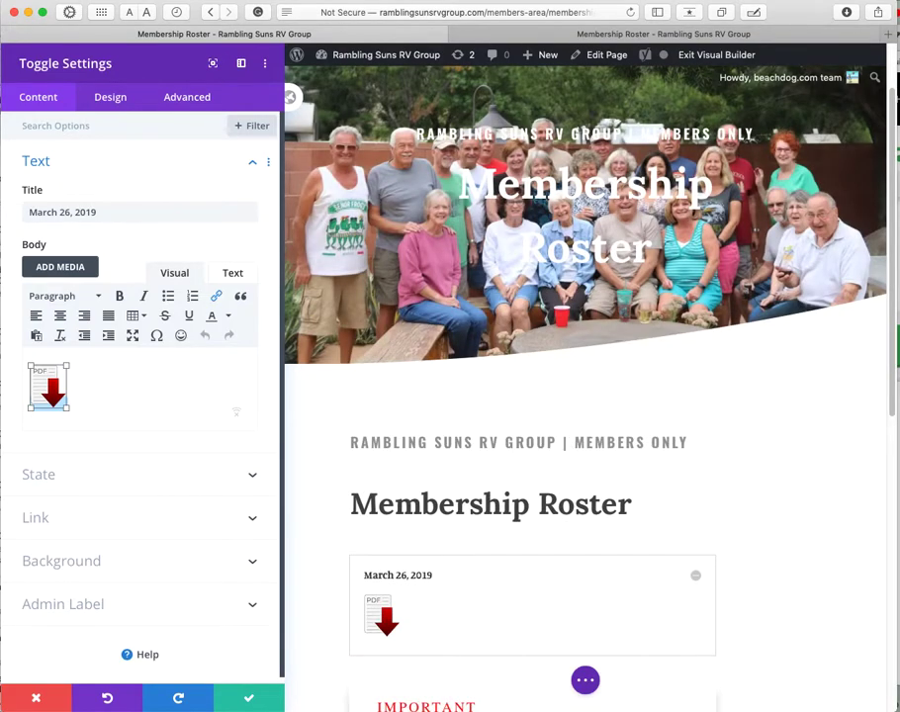
left_click(36, 698)
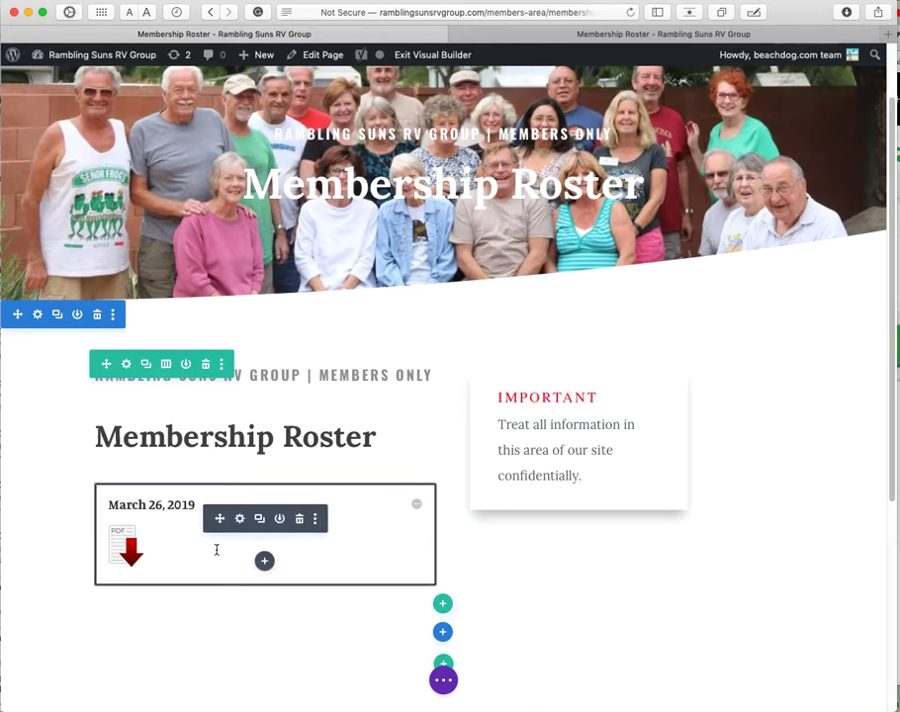
Step: Reopen the toggle settings and browse Media Library files like RSRVG-Roster2019-03-26.pdf and Minutes-2019-04.pdf
left_click(239, 520)
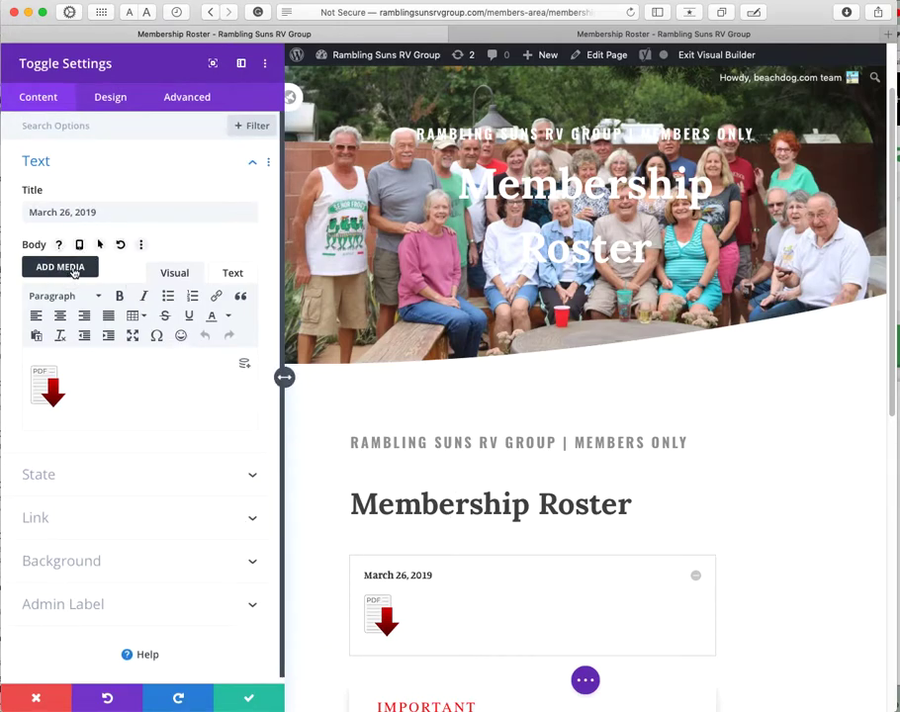
left_click(61, 267)
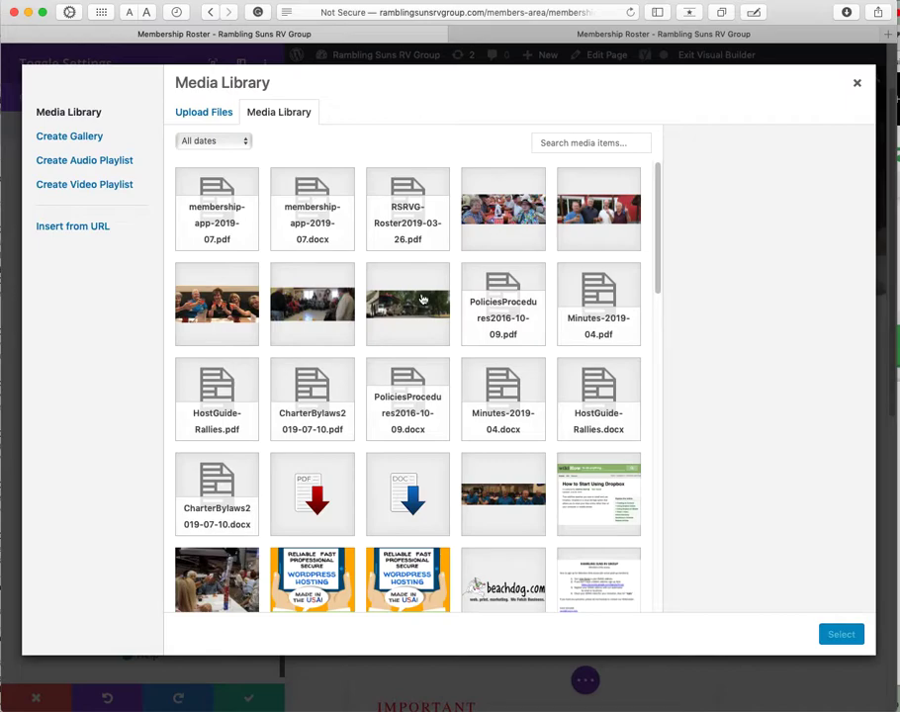
scroll(549, 482, "down", 5)
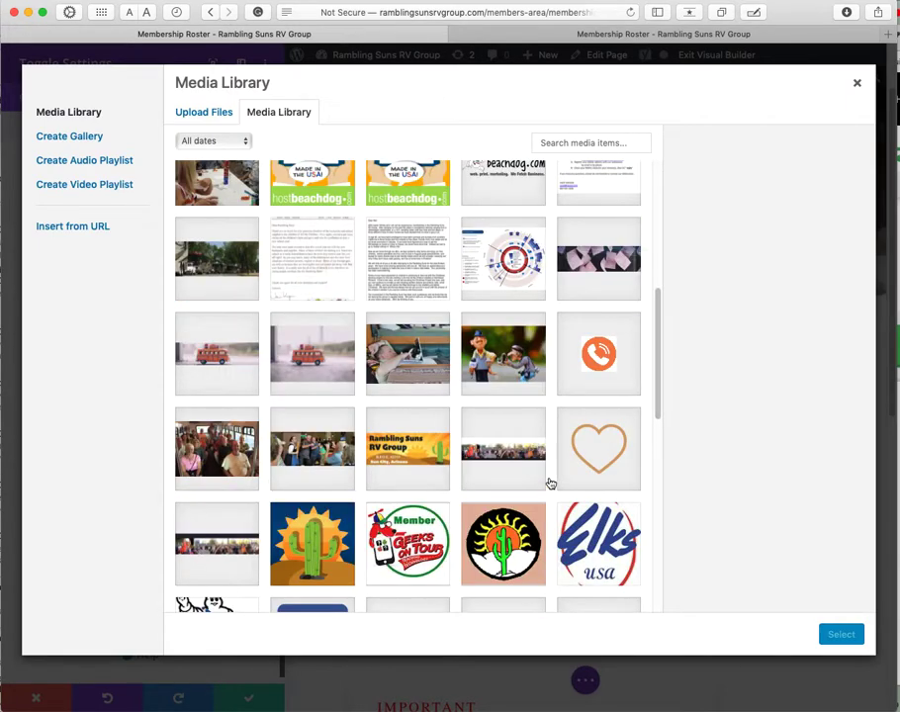
scroll(551, 483, "down", 5)
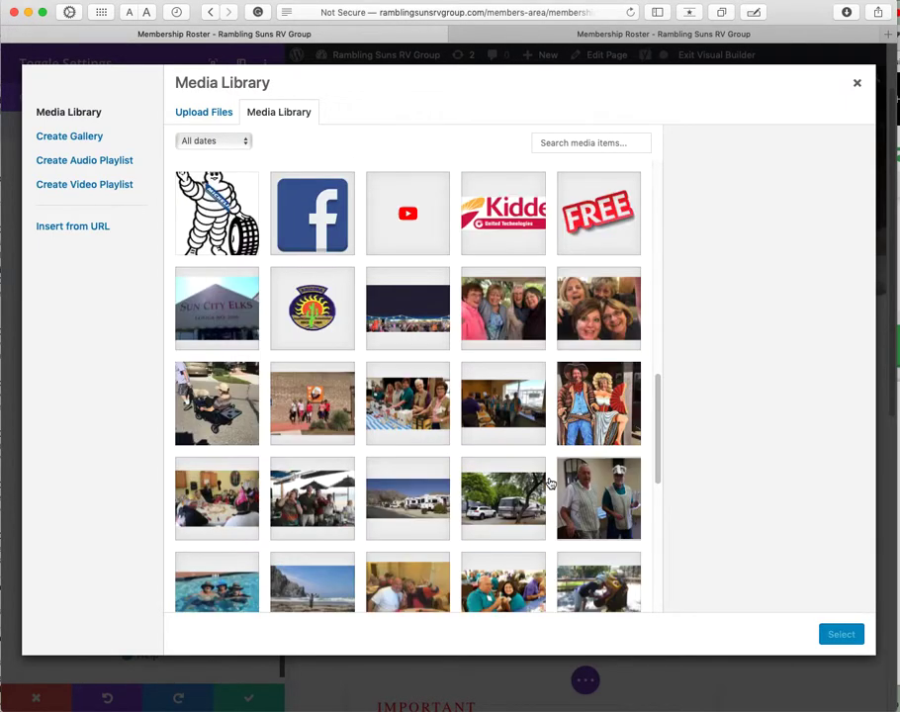
scroll(551, 482, "down", 5)
scroll(550, 482, "down", 2)
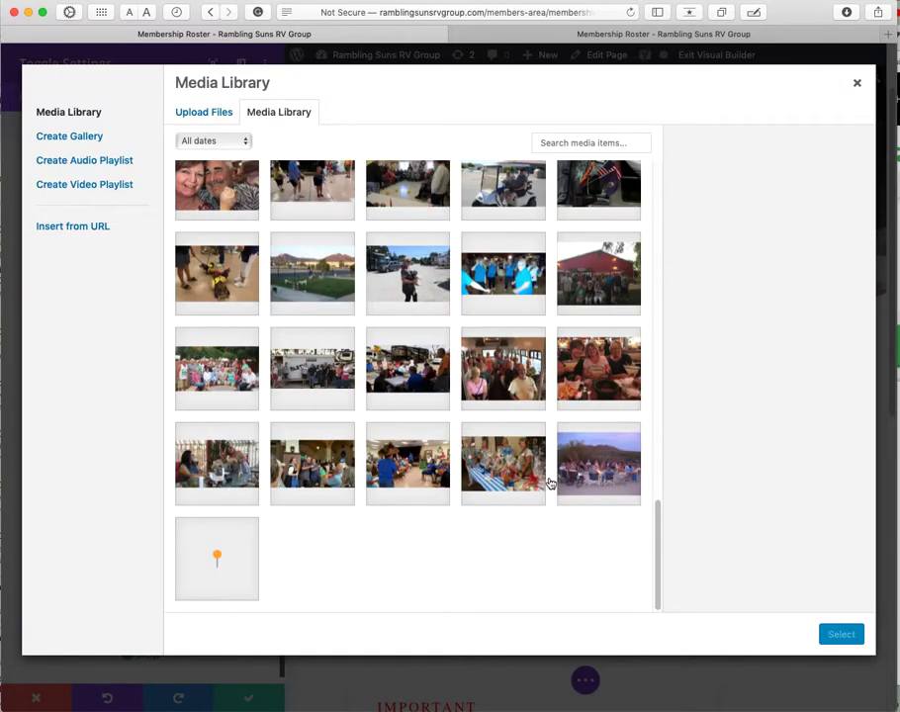
scroll(551, 483, "up", 15)
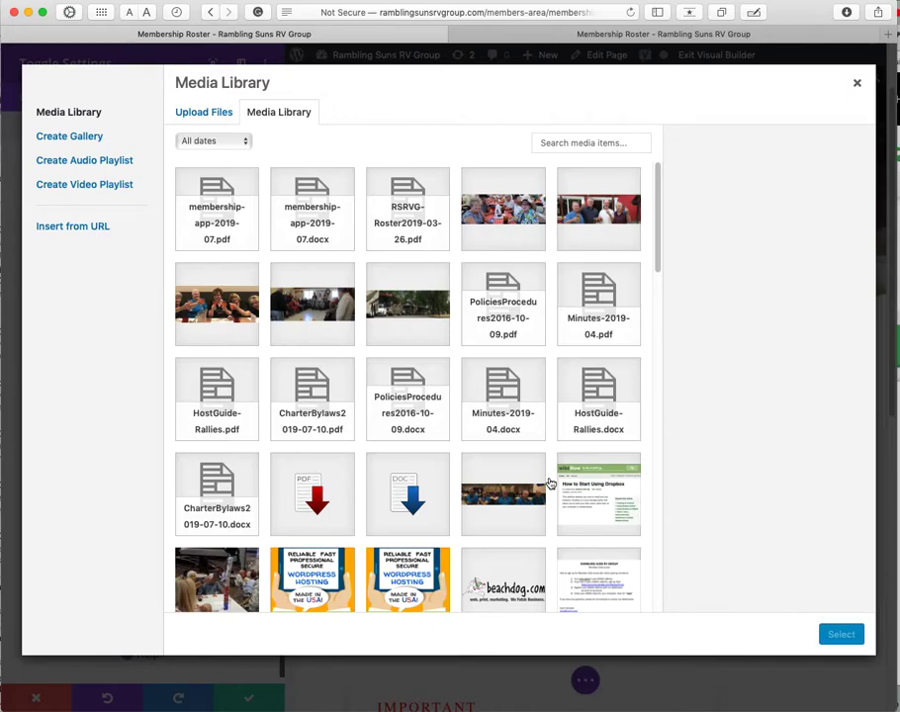
left_click(199, 117)
left_click(294, 116)
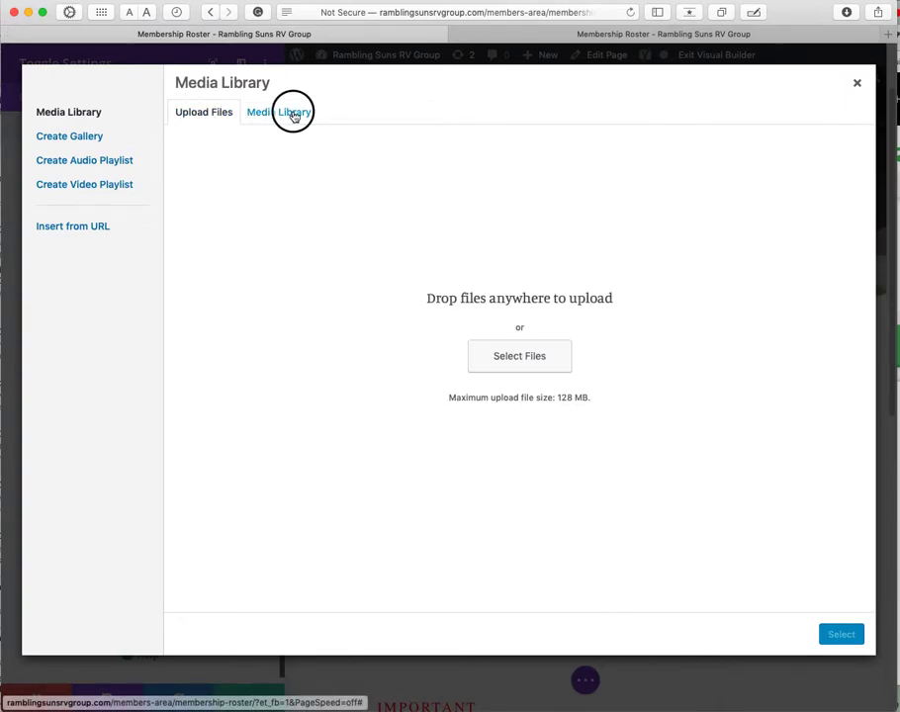
left_click(213, 117)
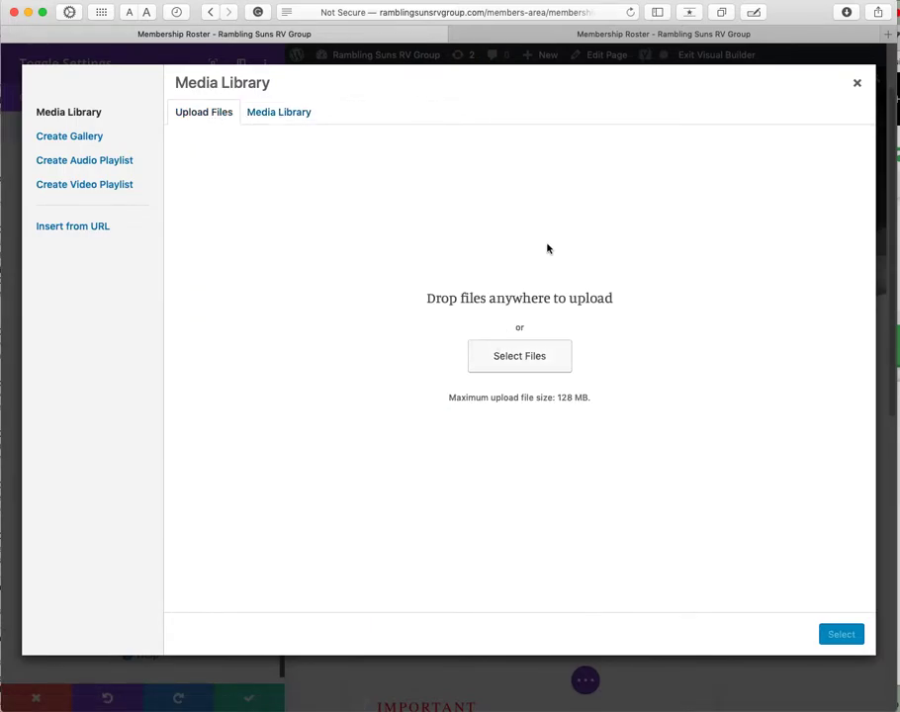
left_click_drag(490, 224, 594, 303)
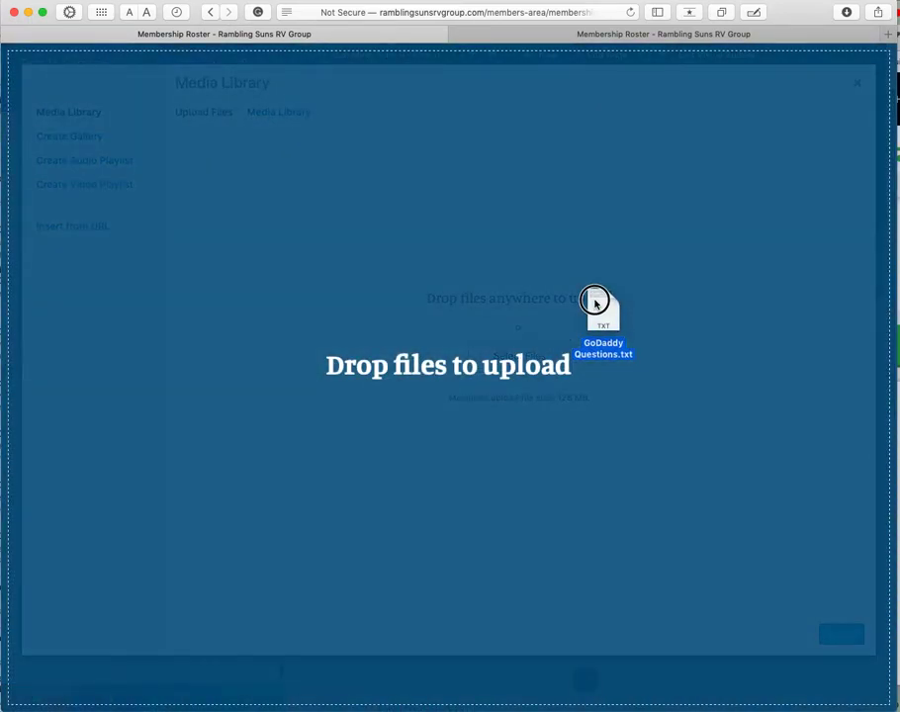
left_click_drag(594, 303, 897, 303)
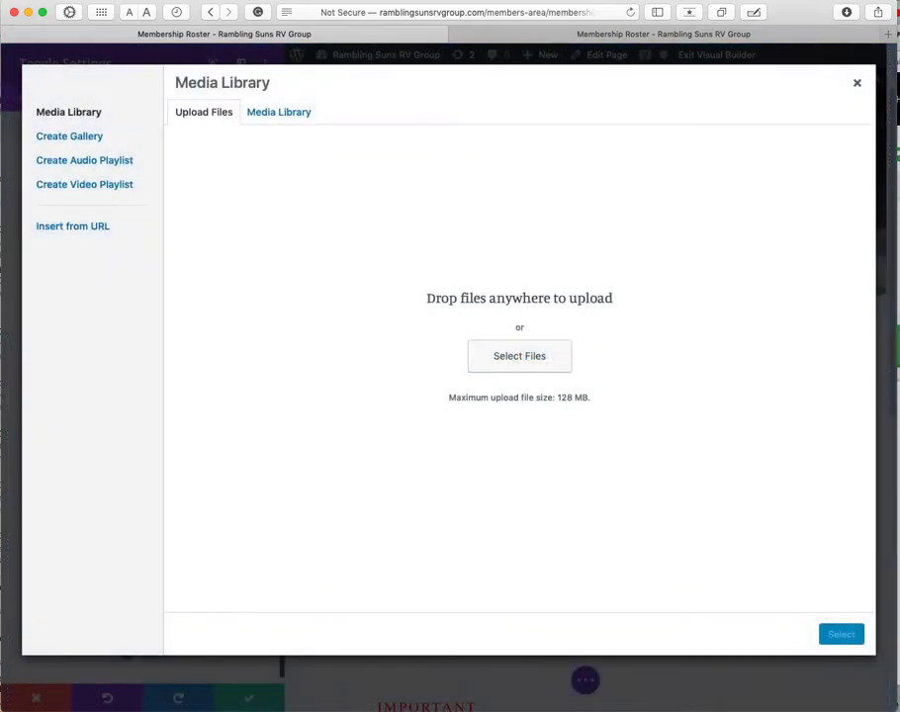
left_click(527, 363)
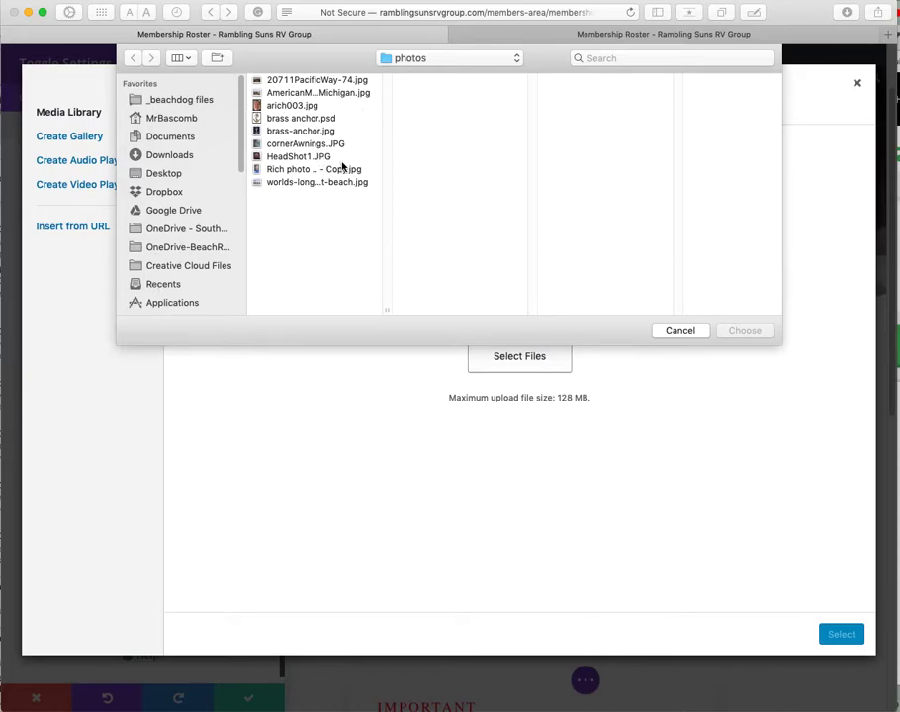
left_click(677, 331)
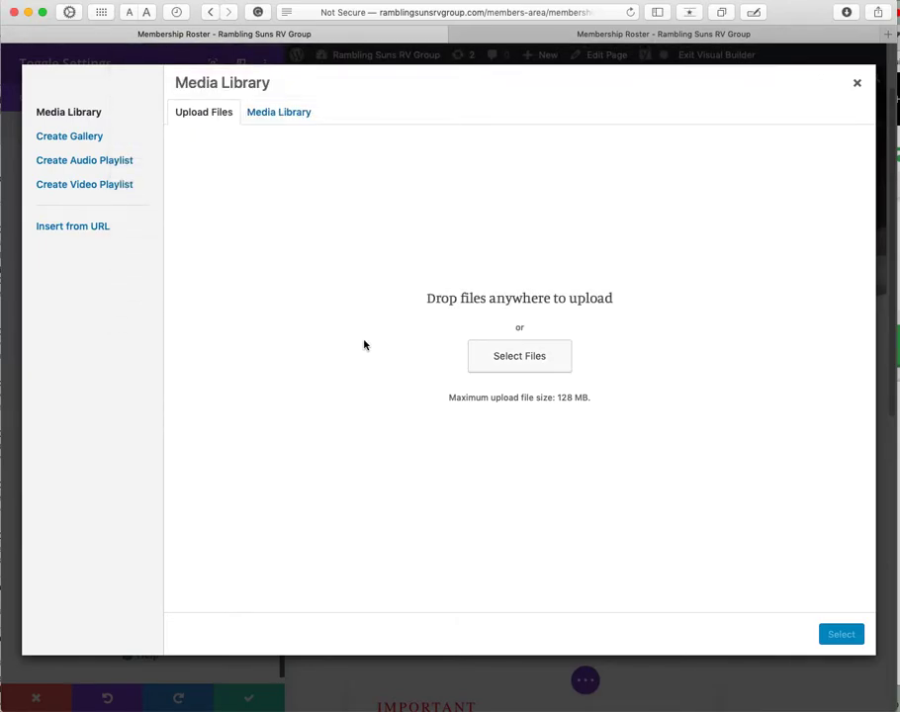
left_click(283, 114)
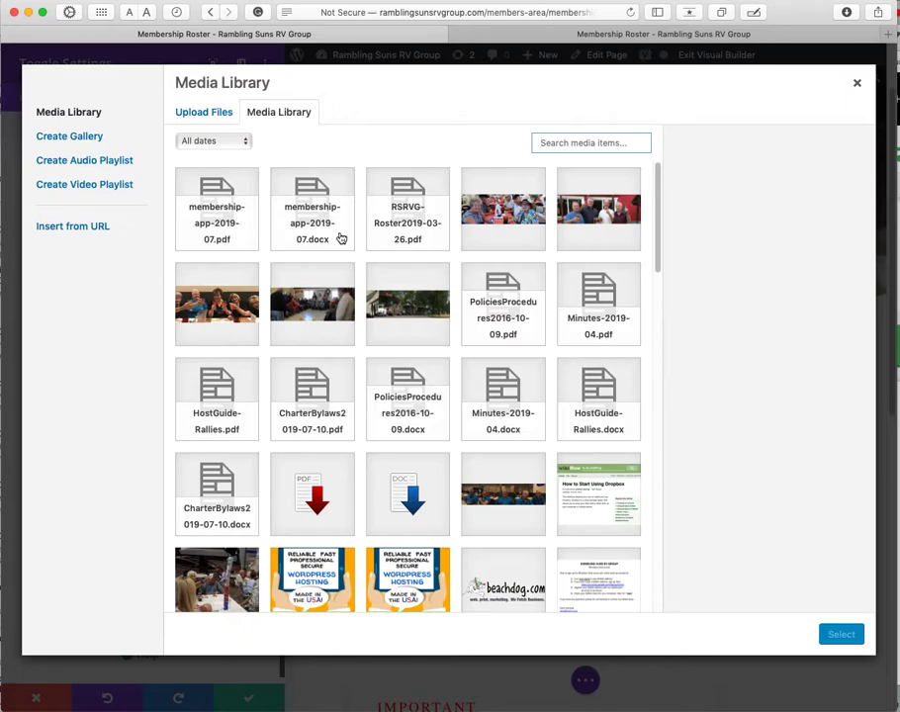
Step: Copy the RSRVG-Roster2019-03-26.pdf link address from the media library, then close the library
left_click(406, 212)
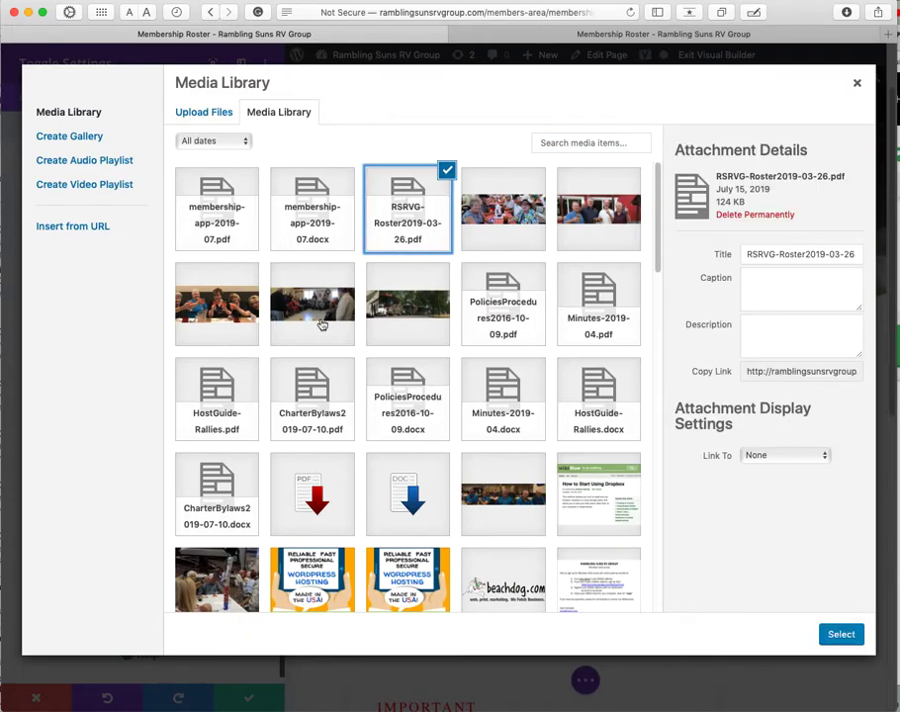
left_click(801, 371)
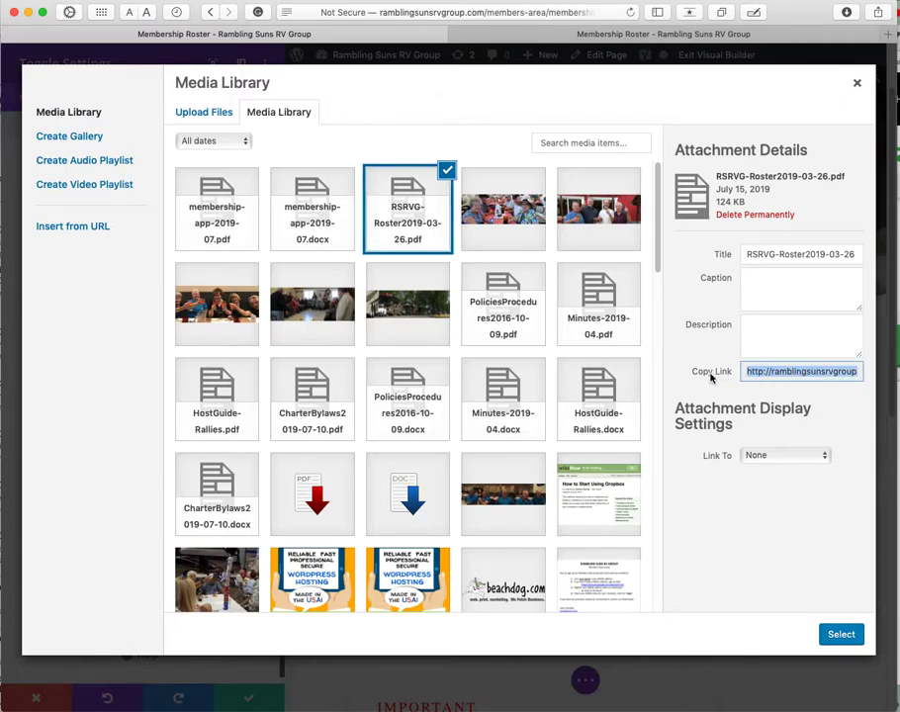
left_click(758, 374)
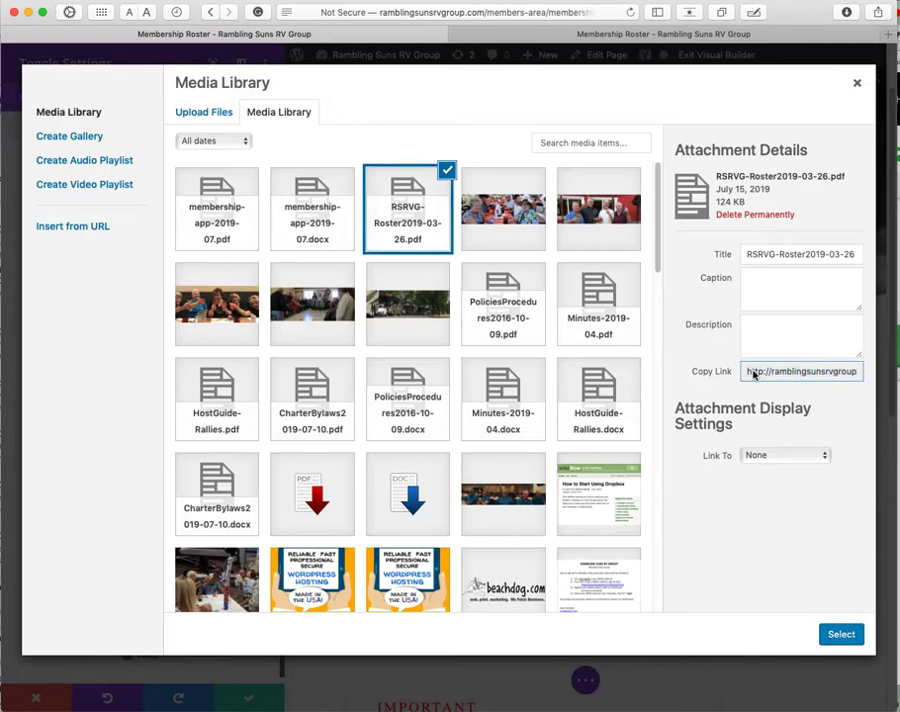
triple_click(755, 374)
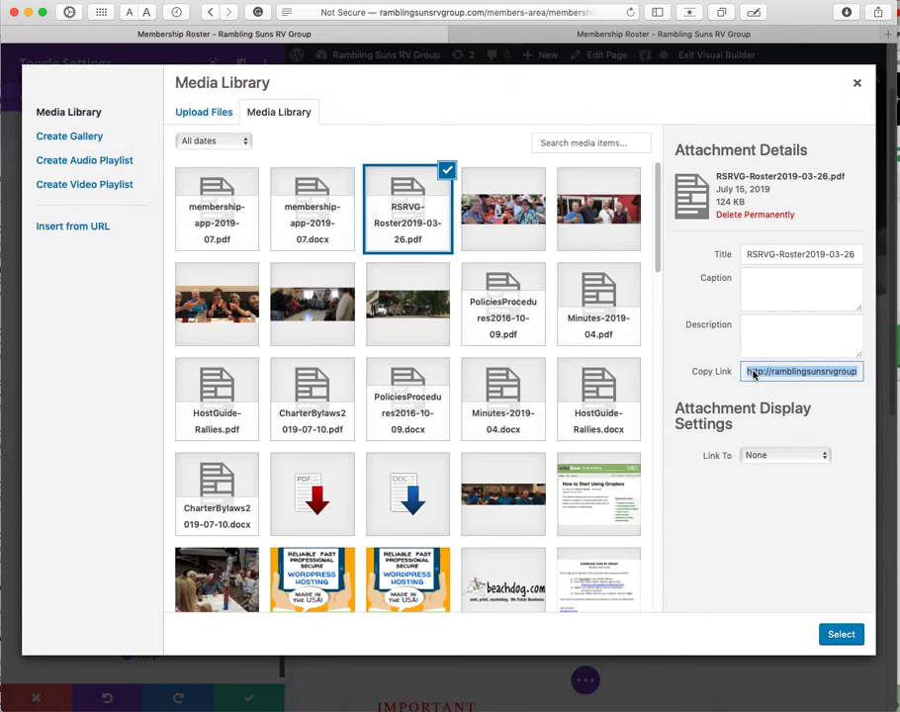
right_click(753, 374)
left_click(783, 425)
left_click(857, 83)
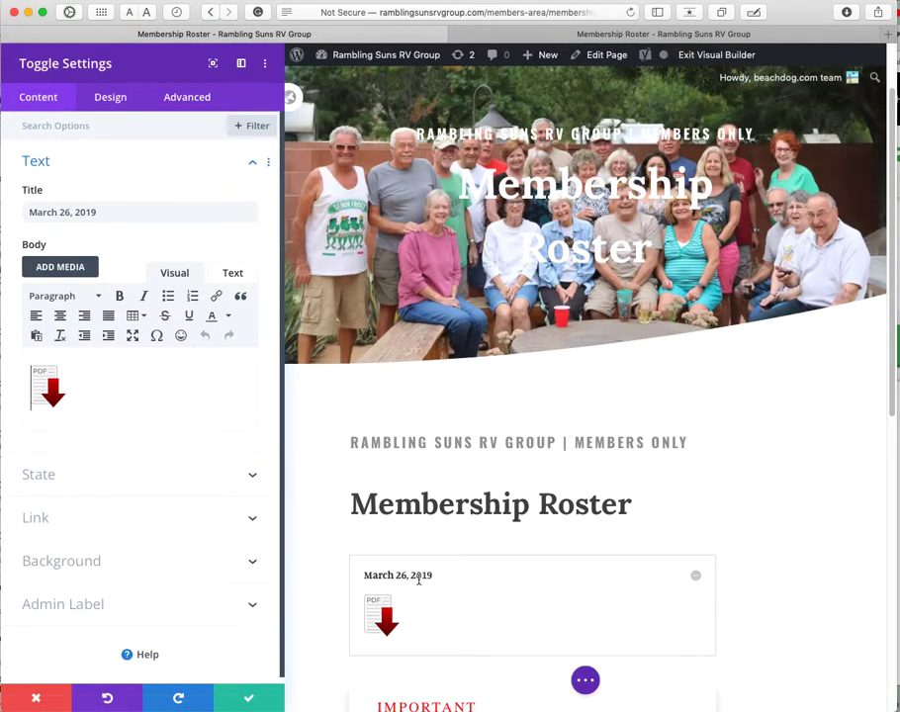
left_click(47, 379)
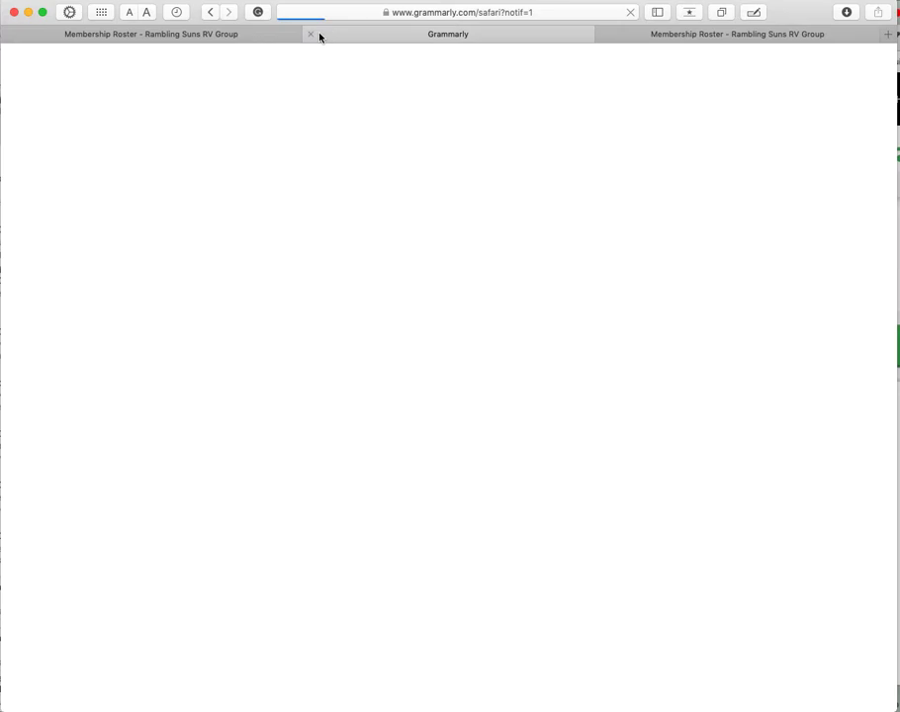
key("super+w")
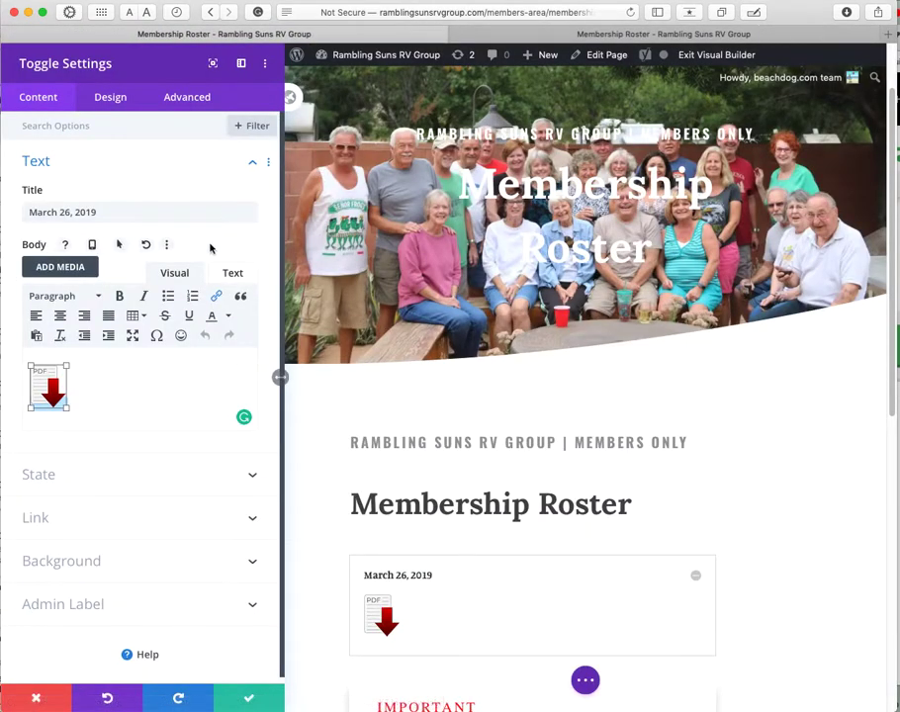
left_click(44, 385)
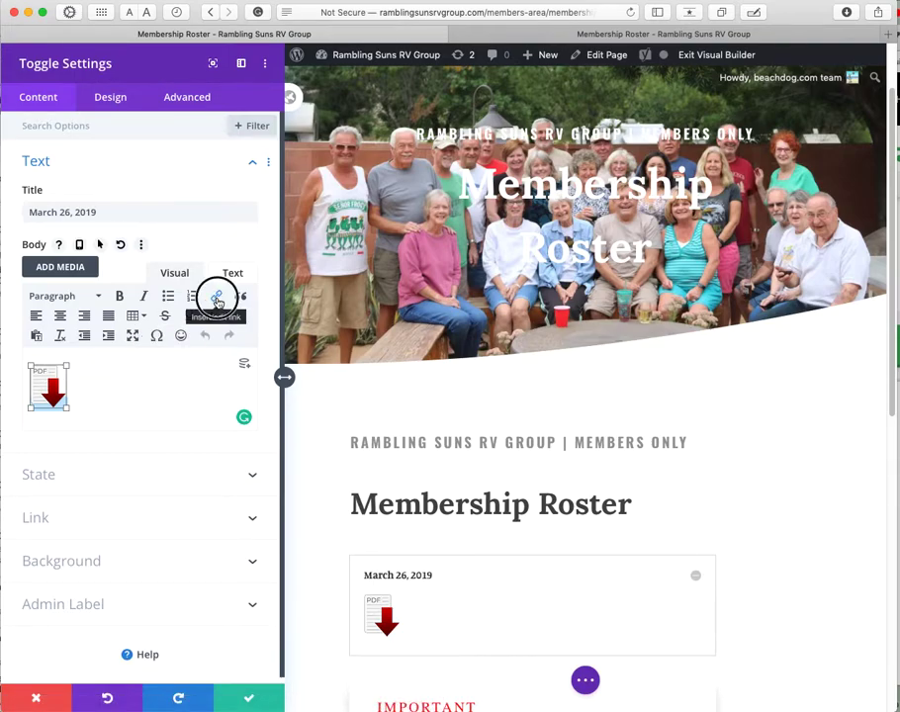
Step: Replace the PDF icon's link address with the copied RSRVG-Roster PDF address
left_click(217, 299)
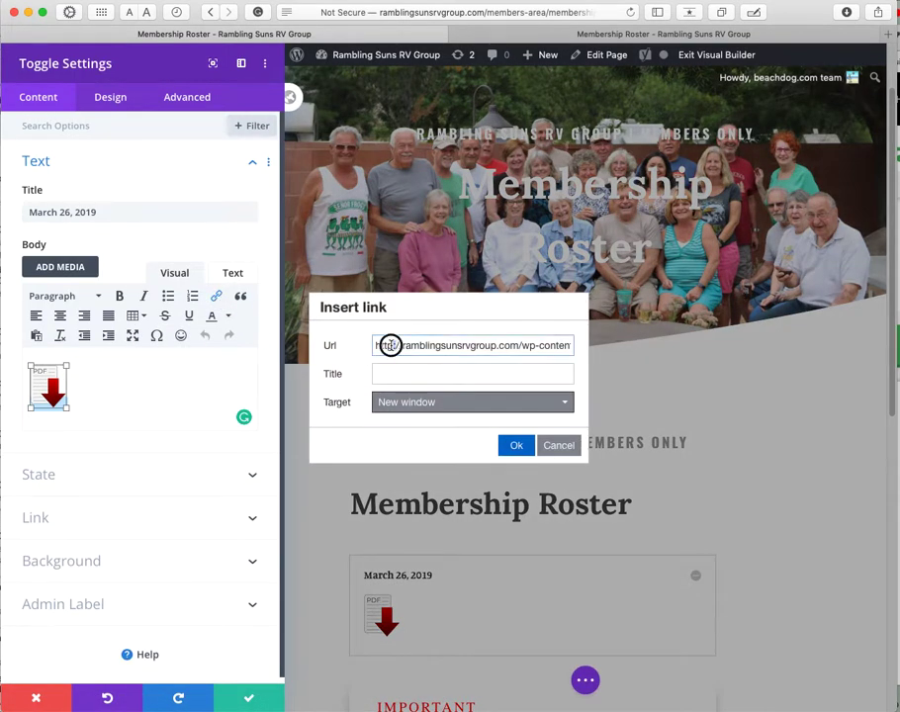
triple_click(391, 345)
key("BackSpace")
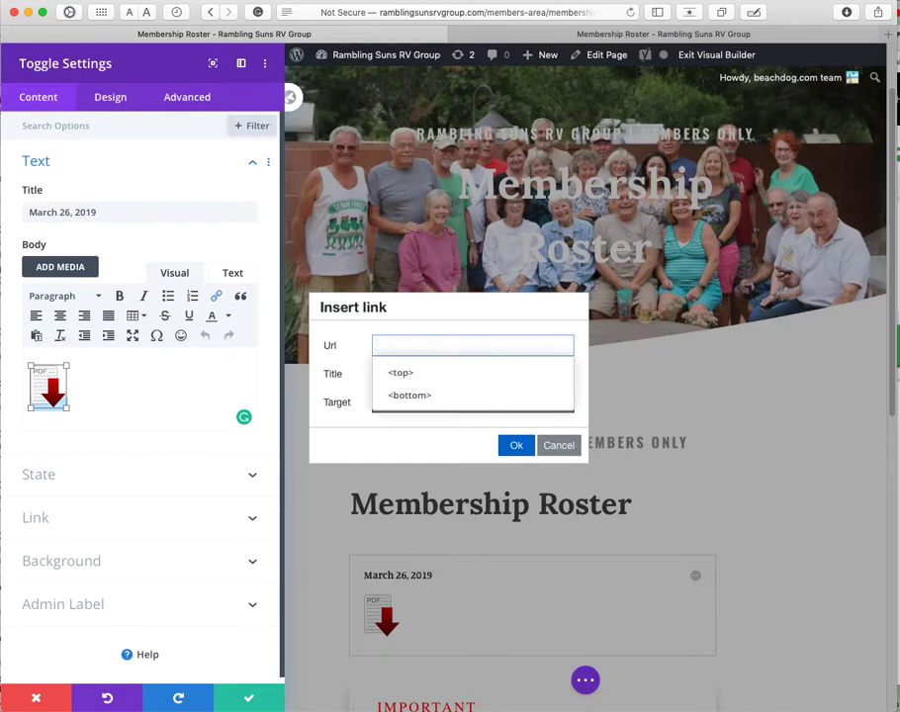
right_click(392, 344)
left_click(423, 375)
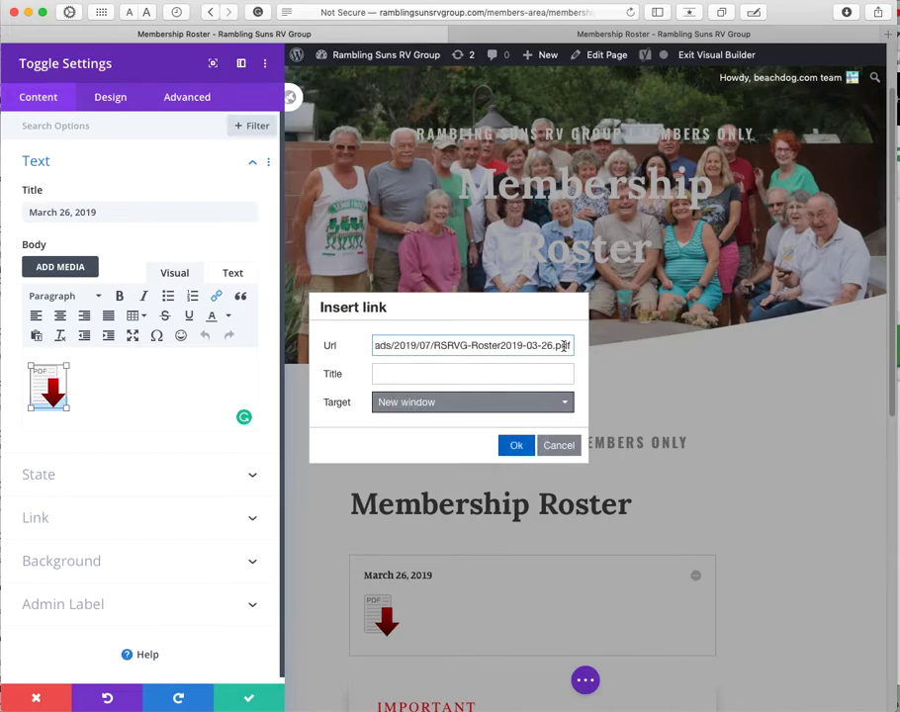
Step: Cancel the link change and discard all edits to the toggle settings
left_click(563, 447)
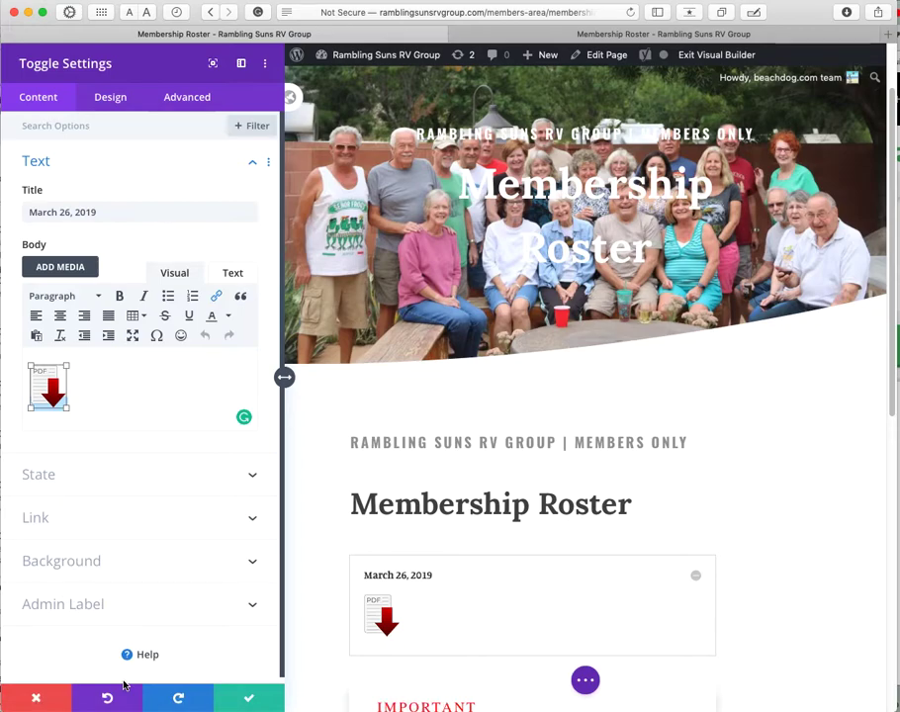
left_click(129, 398)
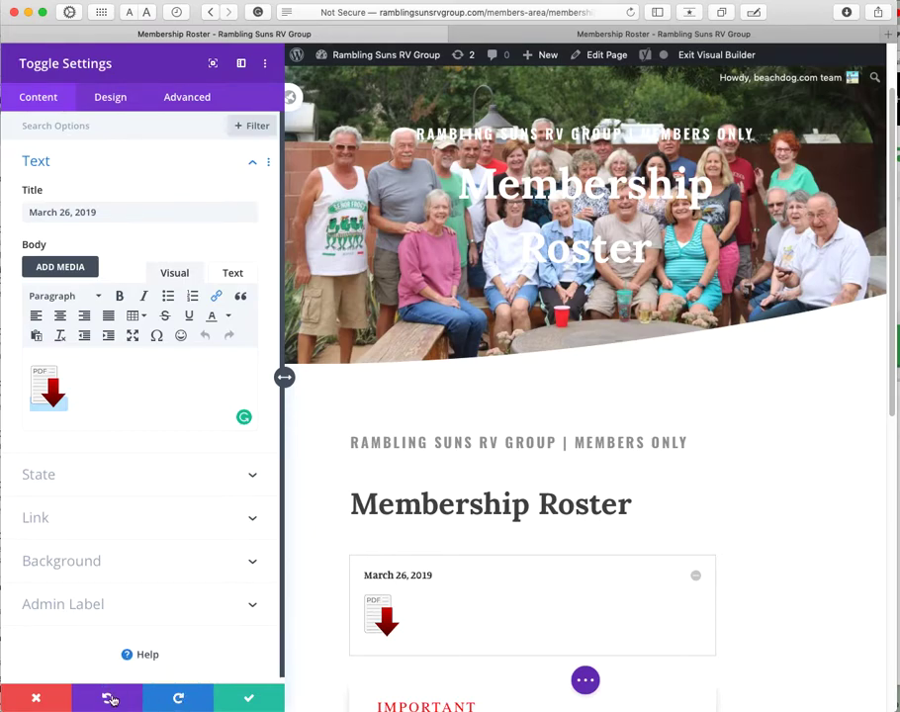
left_click(33, 698)
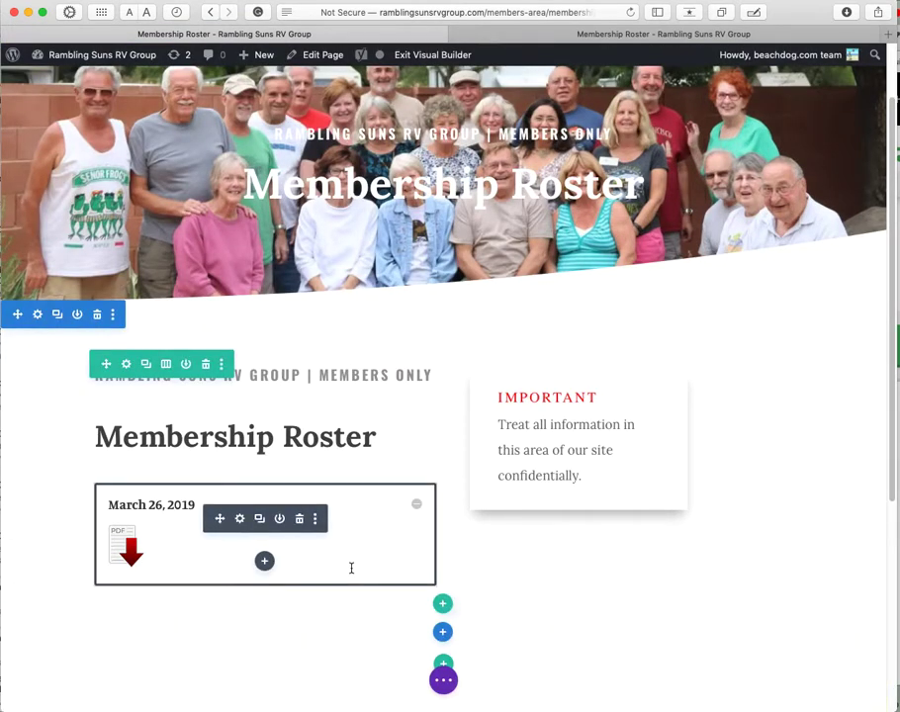
left_click(240, 524)
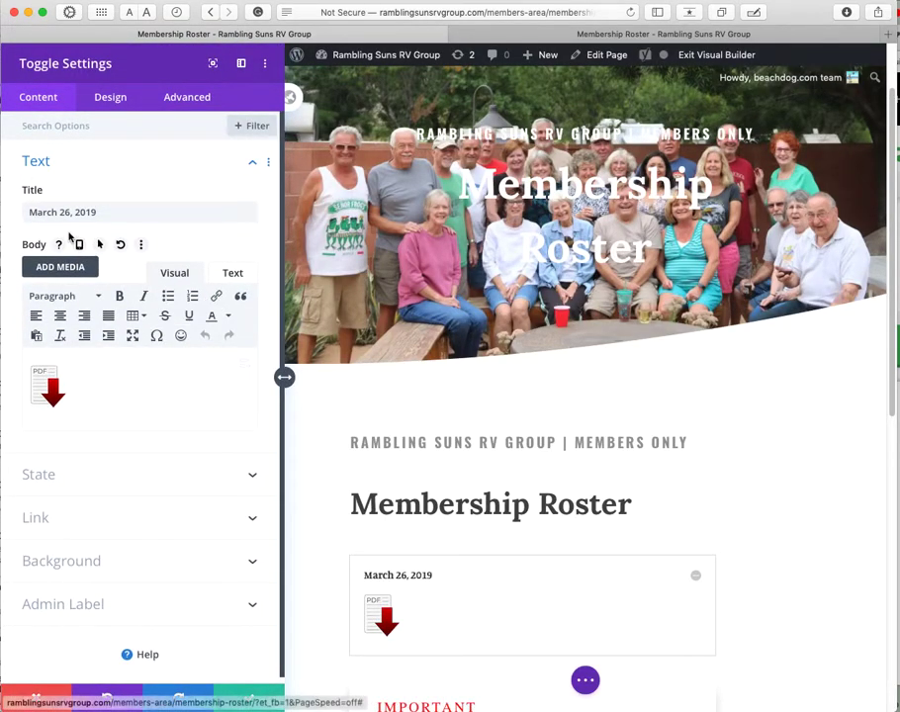
triple_click(51, 212)
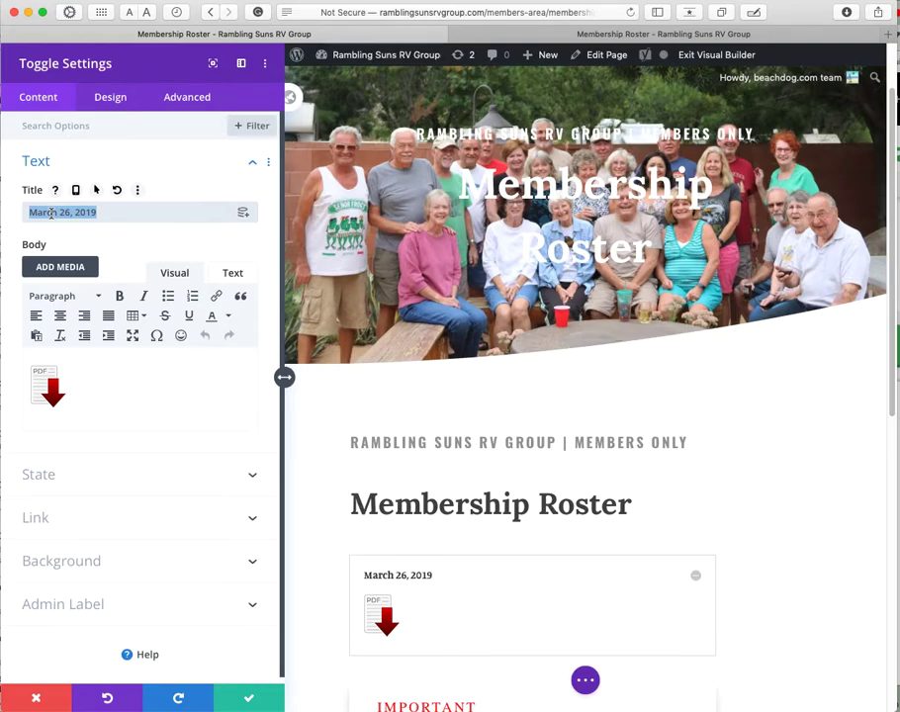
left_click(36, 698)
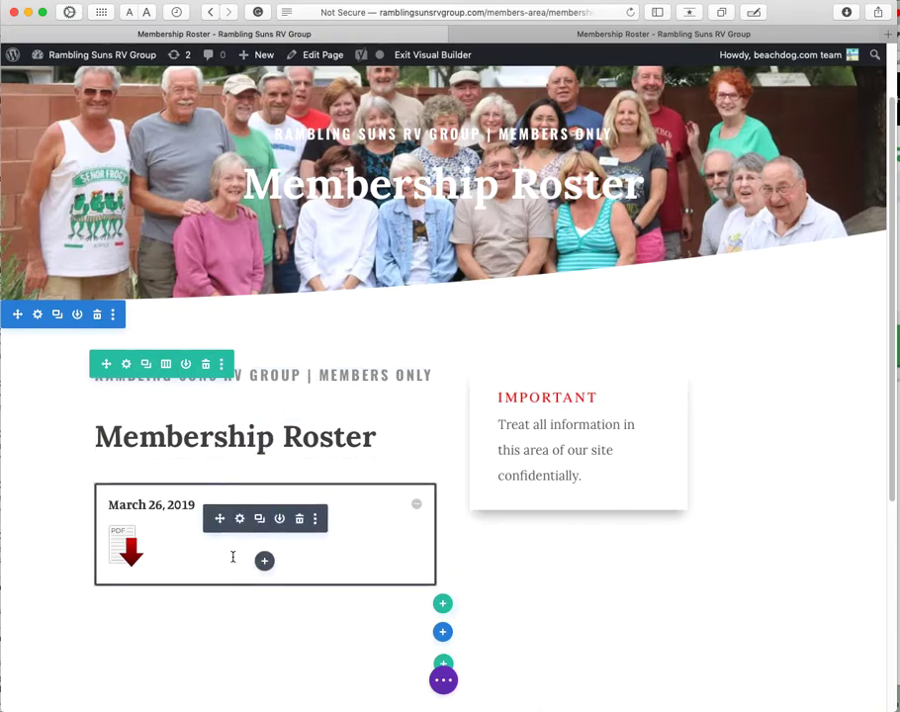
Step: Expand the builder's page-level toolbar and check the live roster page in the other tab
left_click(445, 682)
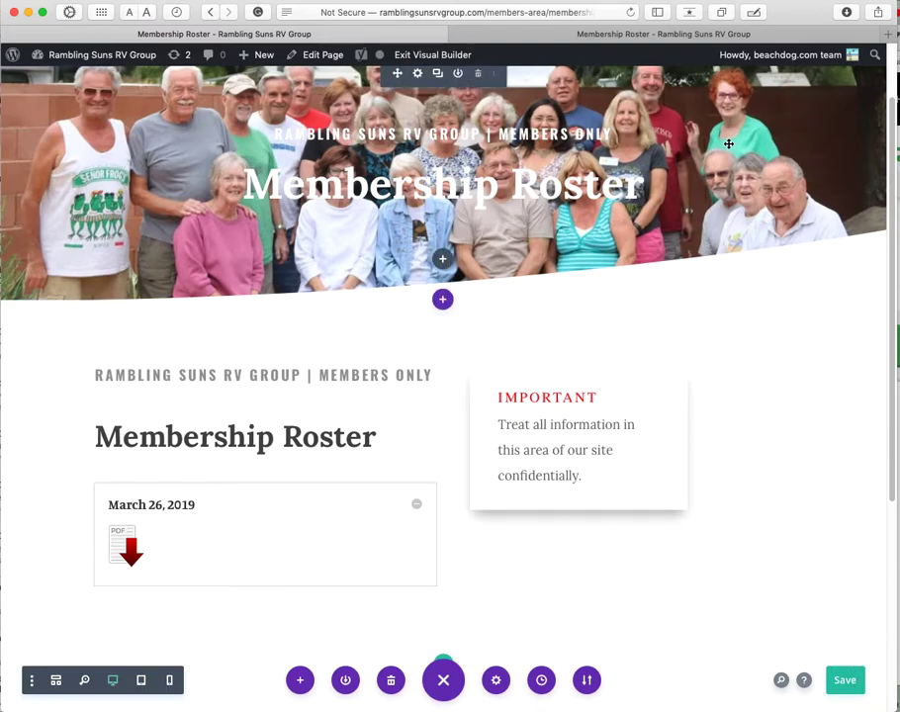
left_click(696, 34)
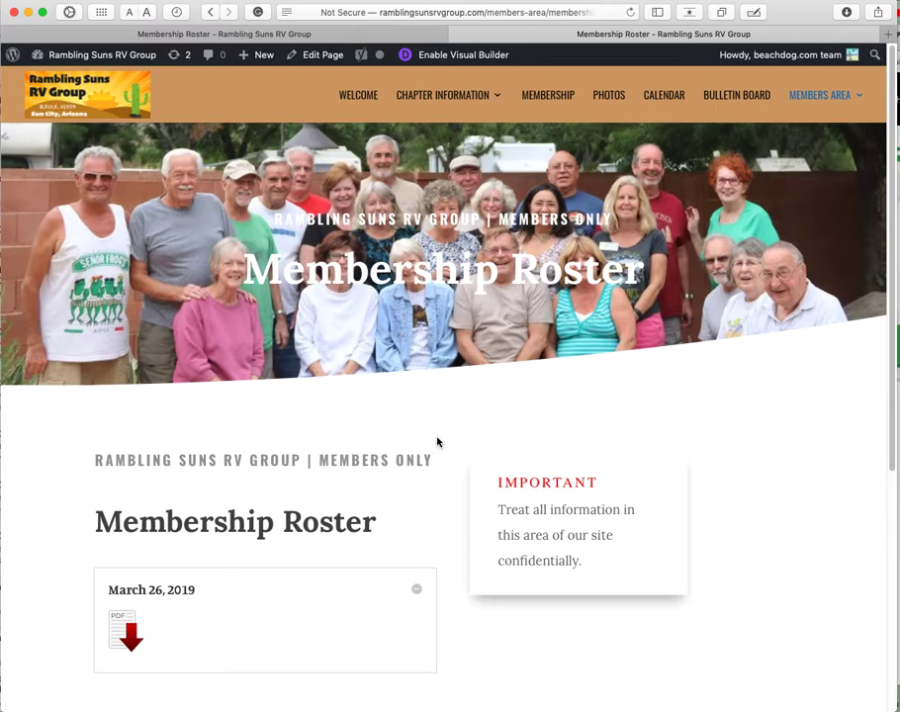
left_click(357, 39)
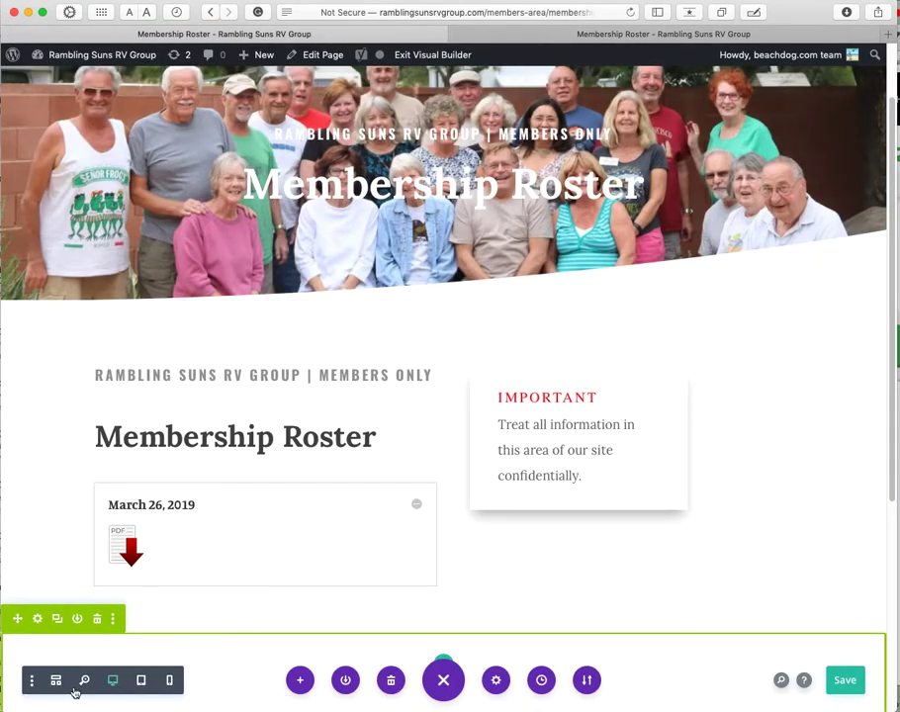
Step: Reopen the bottom toolbar and switch the preview to tablet width
left_click(447, 687)
left_click(447, 683)
left_click(445, 682)
left_click(444, 680)
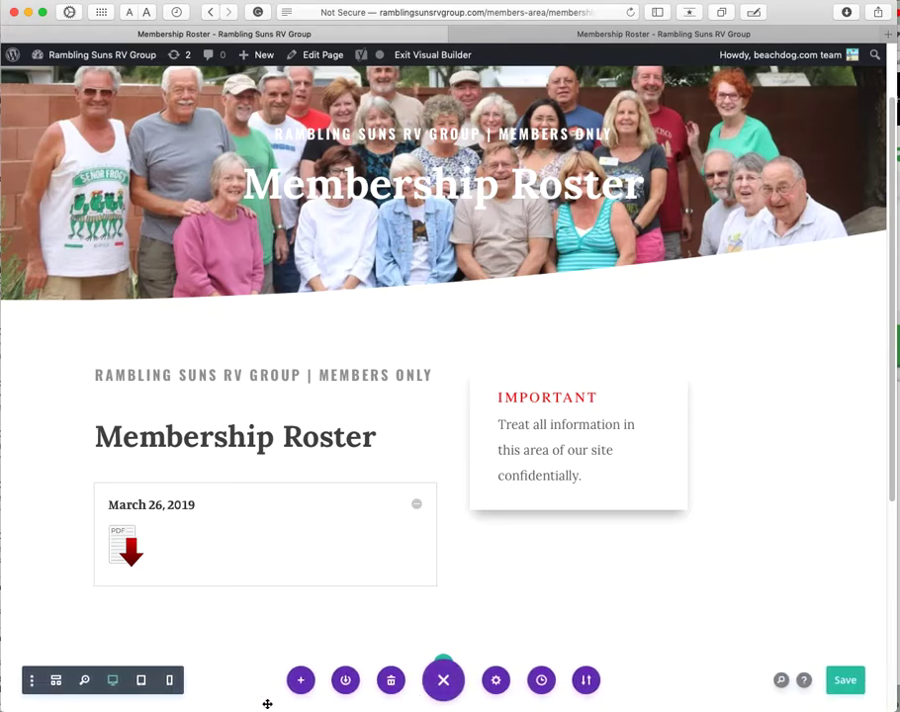
left_click(139, 682)
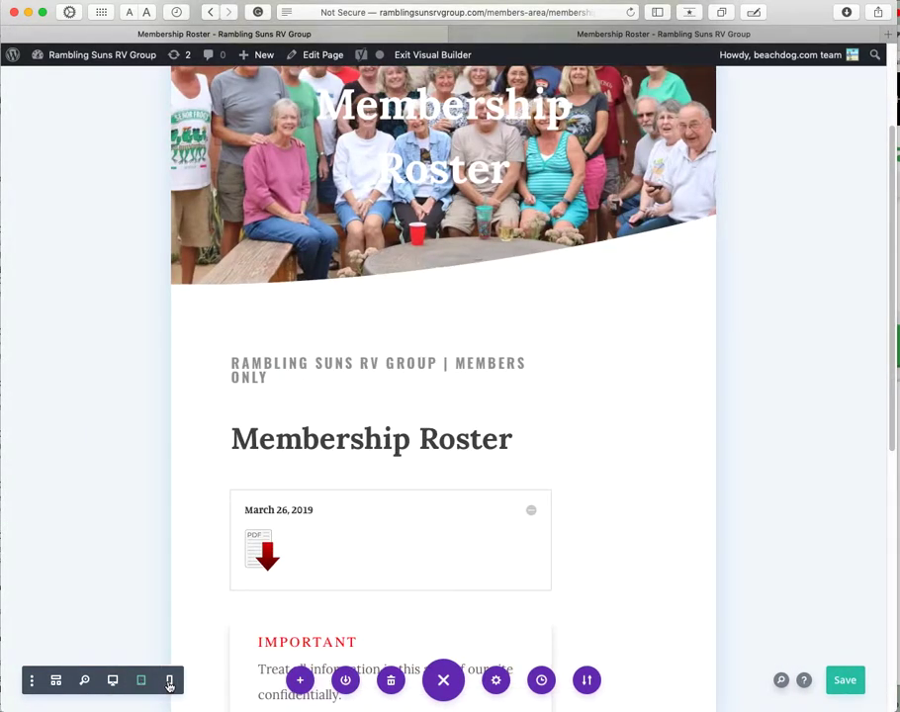
Step: Preview the roster page at phone width, scroll through it, then zoom out to the whole page
left_click(170, 682)
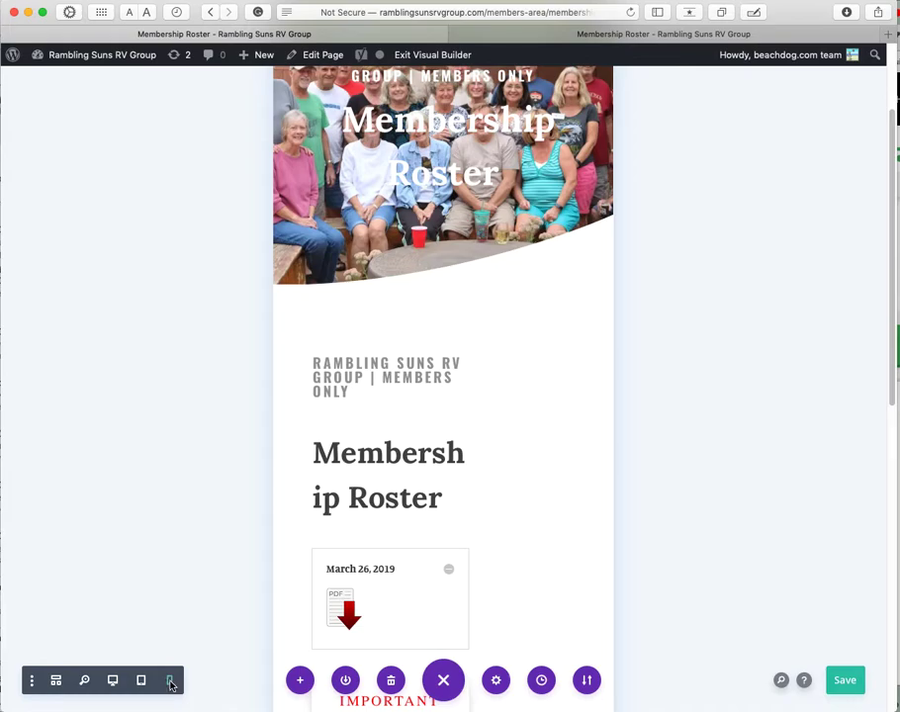
scroll(428, 476, "down", 5)
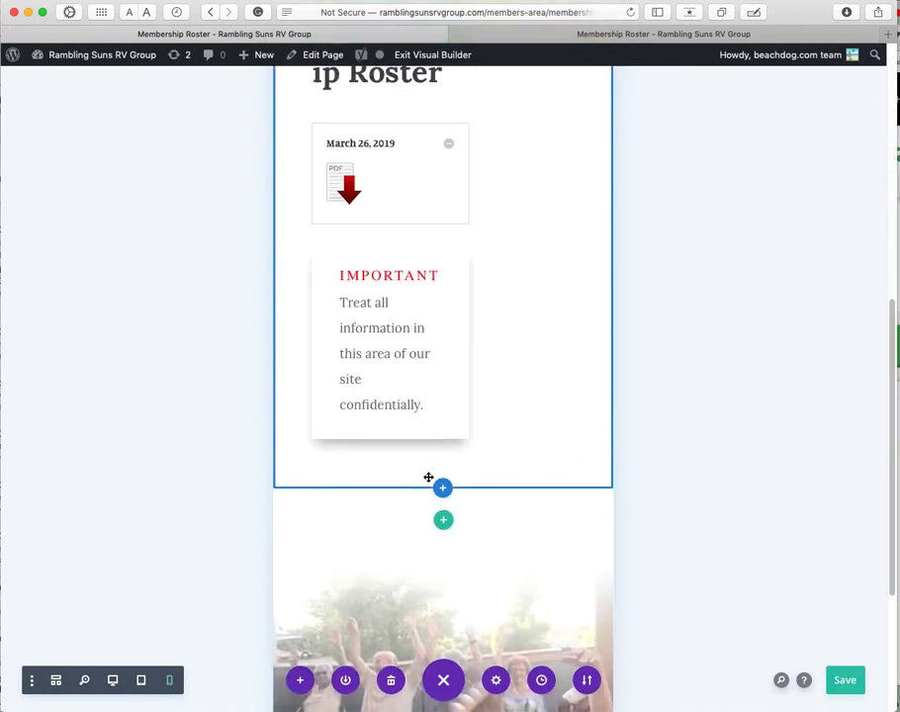
scroll(429, 477, "down", 3)
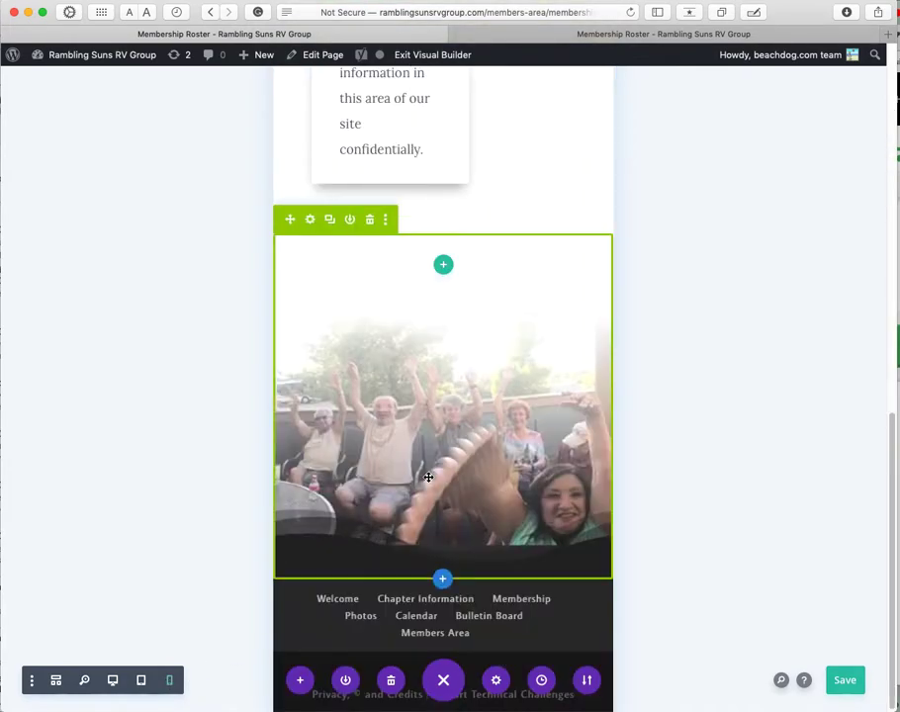
left_click(84, 680)
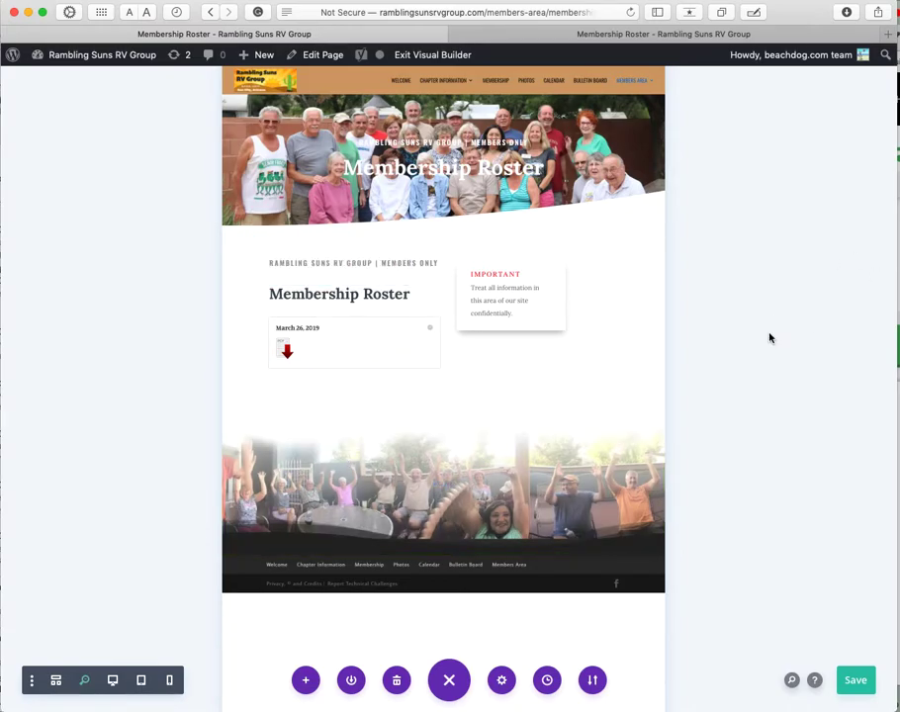
Step: Inspect the layout in Wireframe view, open and discard the Toggle settings, then return to Desktop view
left_click(56, 682)
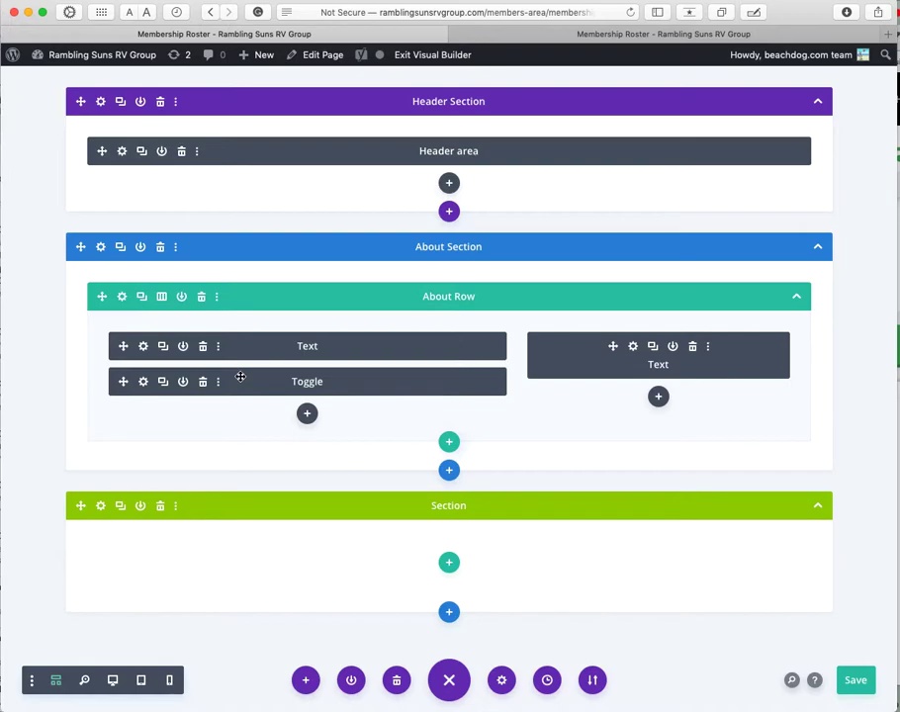
left_click(144, 386)
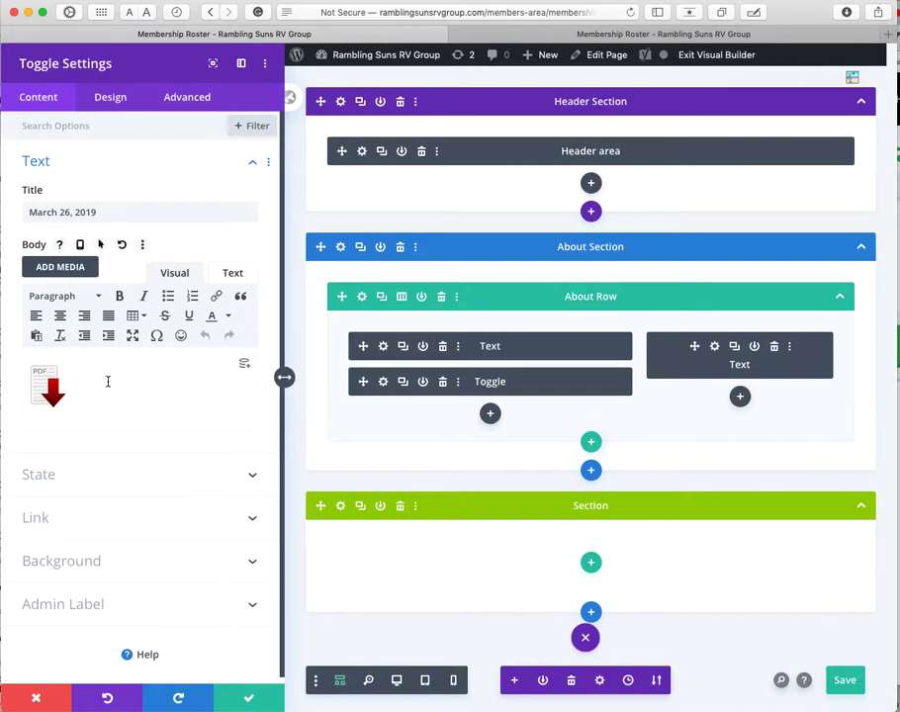
left_click(49, 698)
left_click_drag(120, 382, 144, 395)
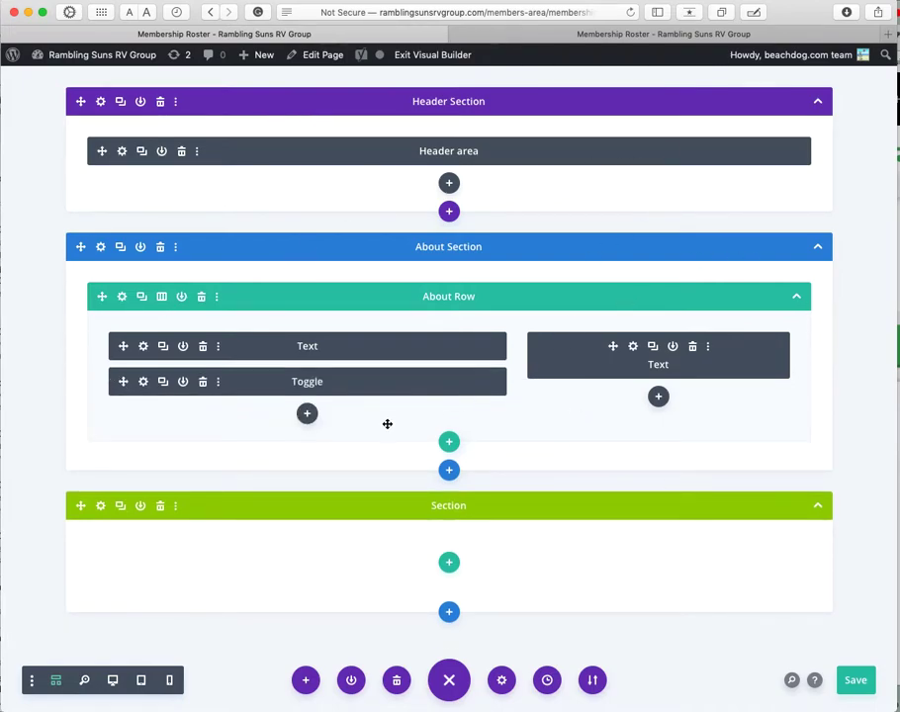
left_click(113, 680)
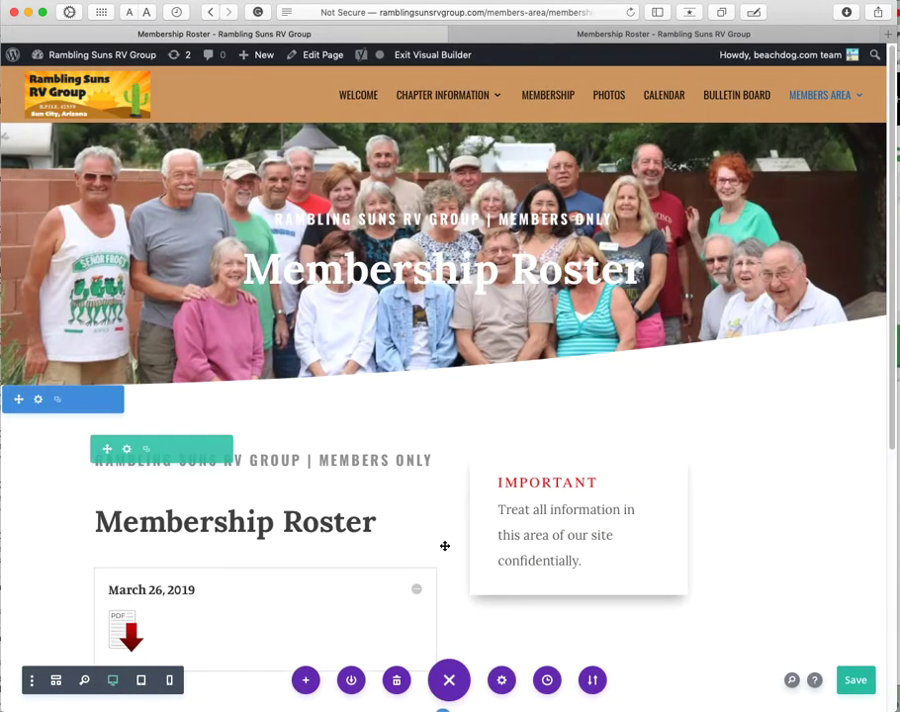
Step: Go to Members Area > Minutes (Password) and confirm leaving the roster page
scroll(444, 546, "down", 3)
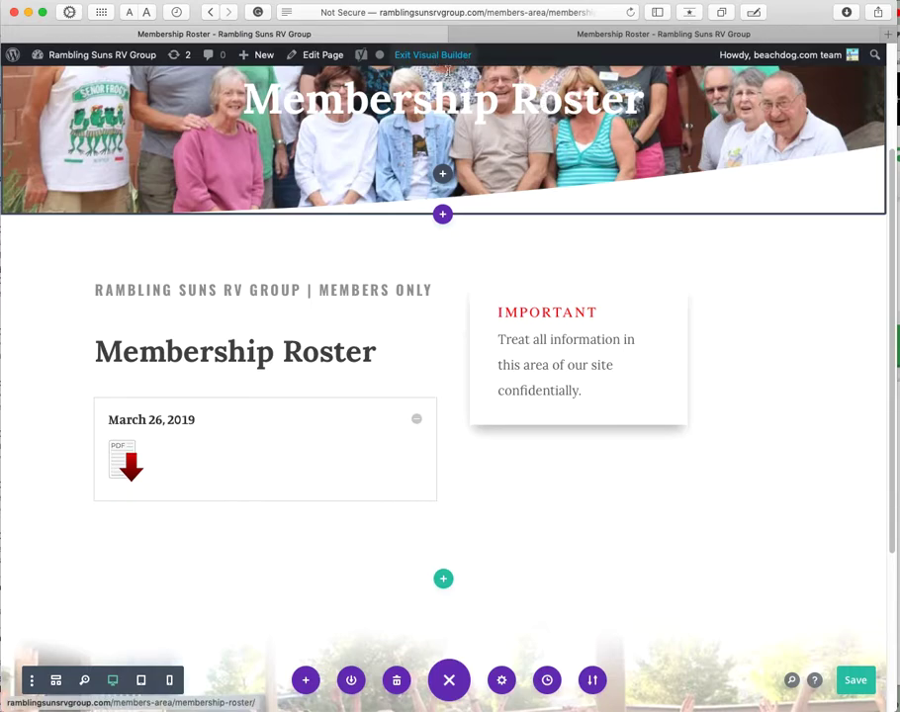
scroll(570, 134, "up", 3)
mouse_move(857, 89)
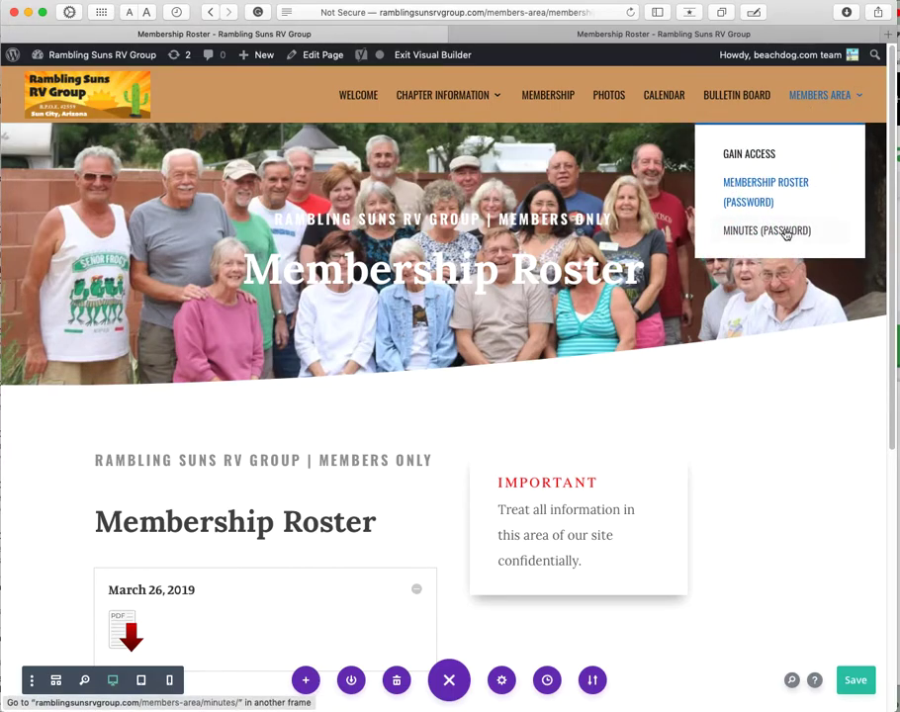
left_click(749, 233)
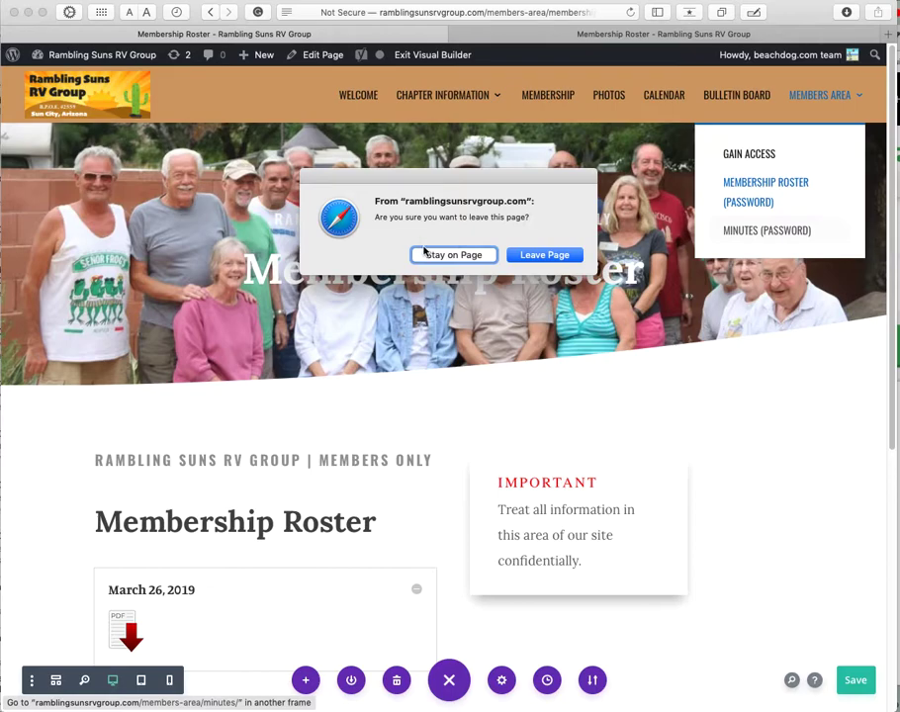
left_click(529, 256)
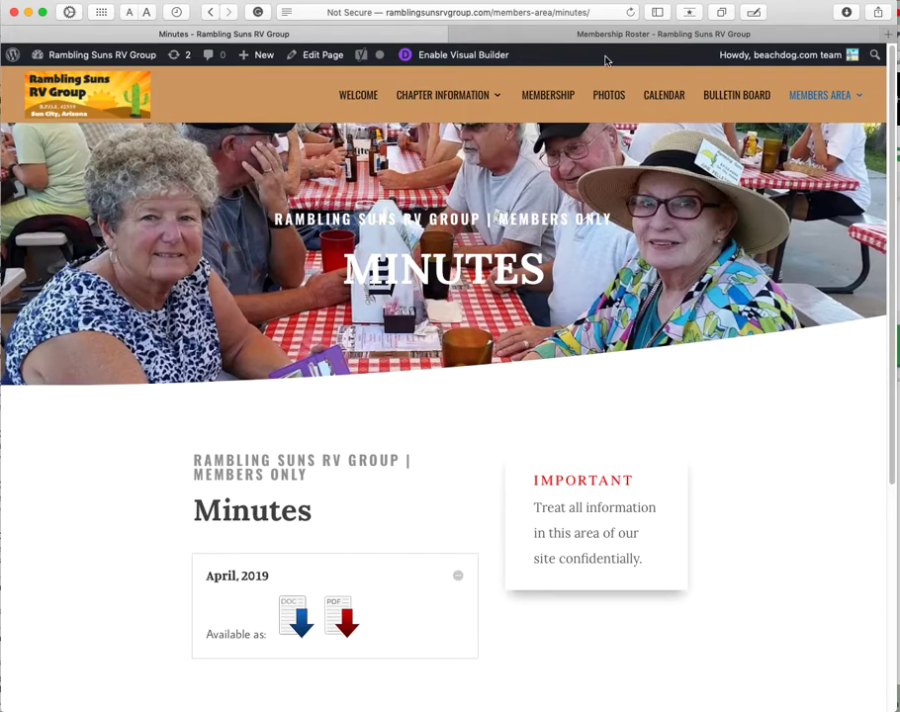
Step: Enable the Visual Builder on the Minutes page and duplicate the April, 2019 toggle
left_click(443, 59)
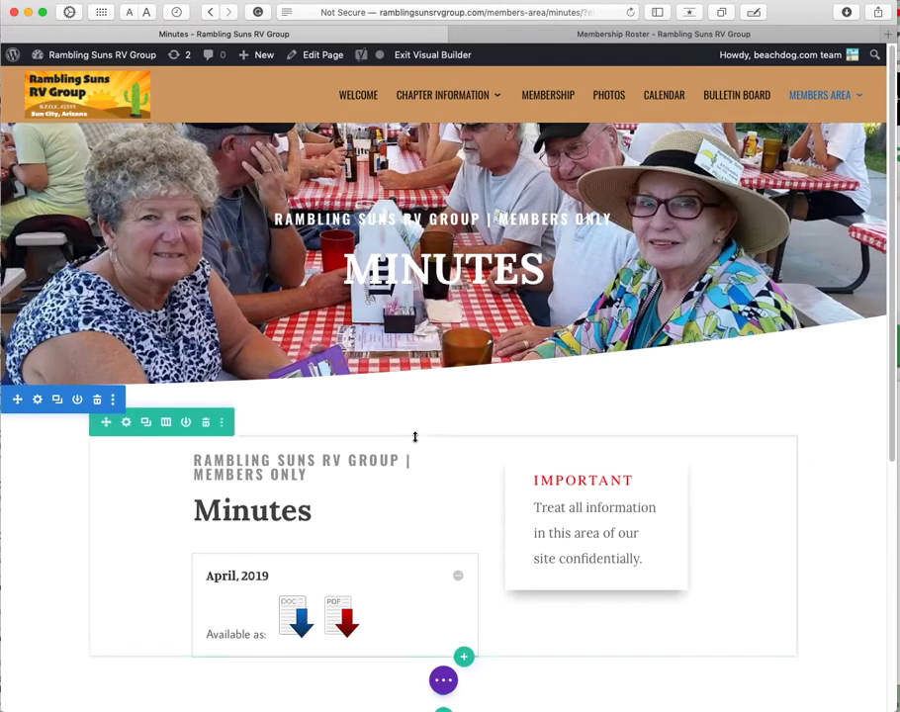
left_click(443, 680)
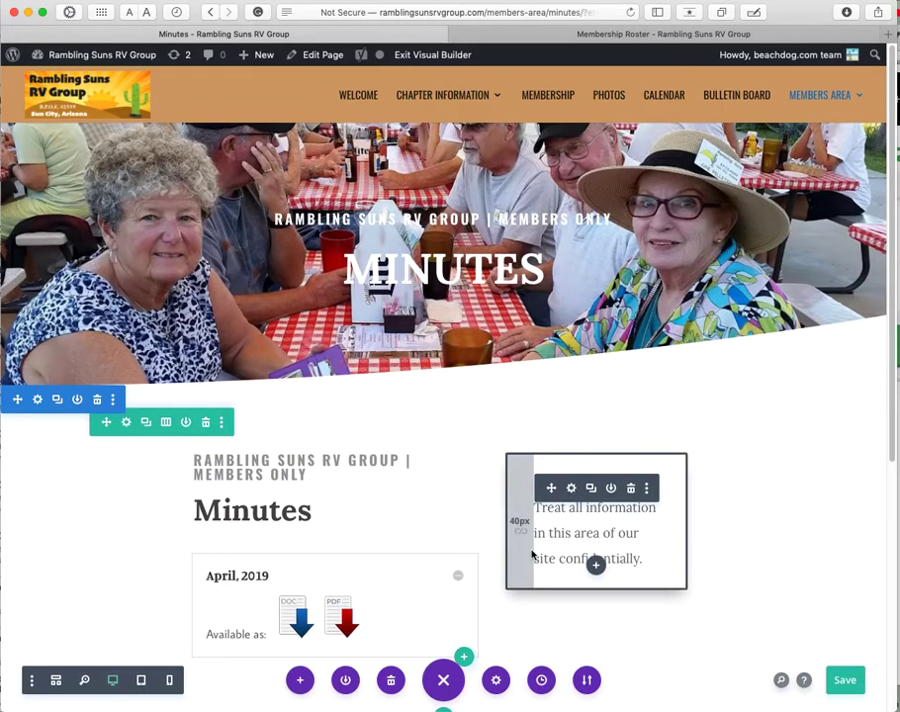
scroll(530, 549, "down", 3)
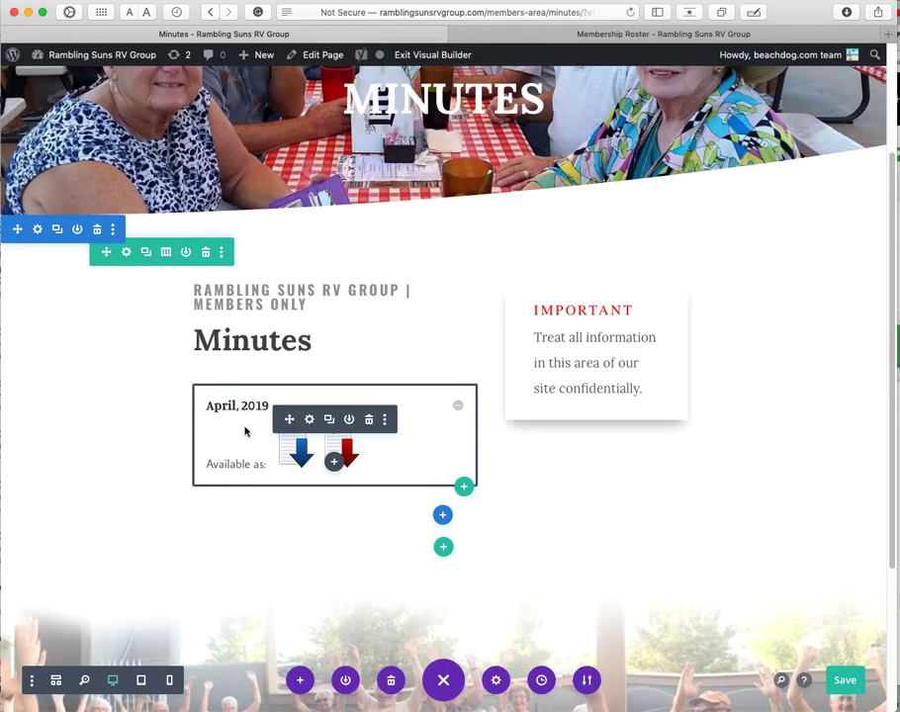
left_click(329, 420)
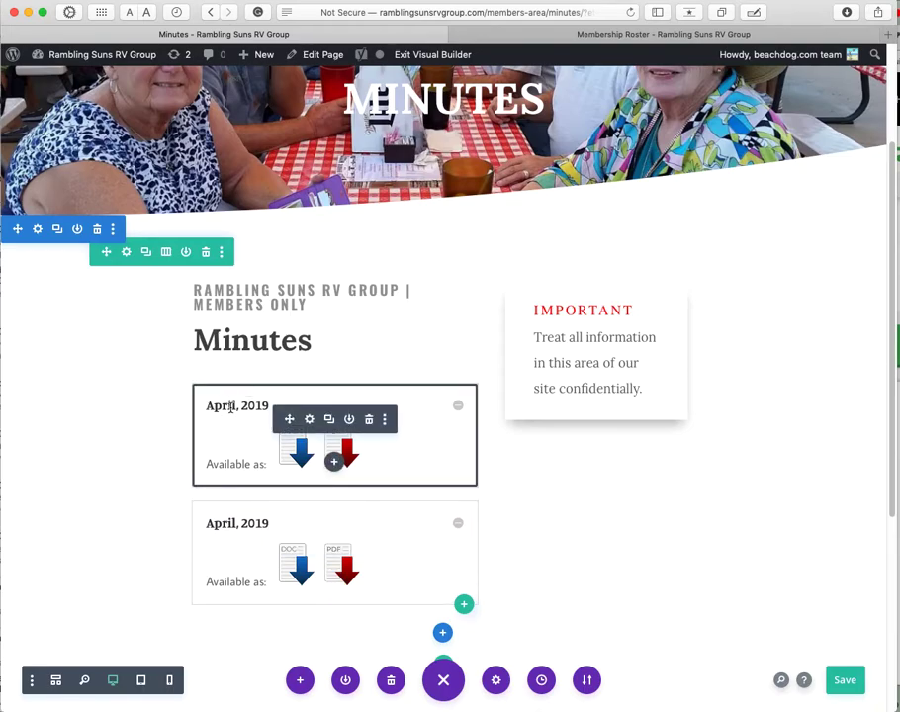
Step: Change the top toggle's title from April, 2019 to July, 2019
left_click(308, 420)
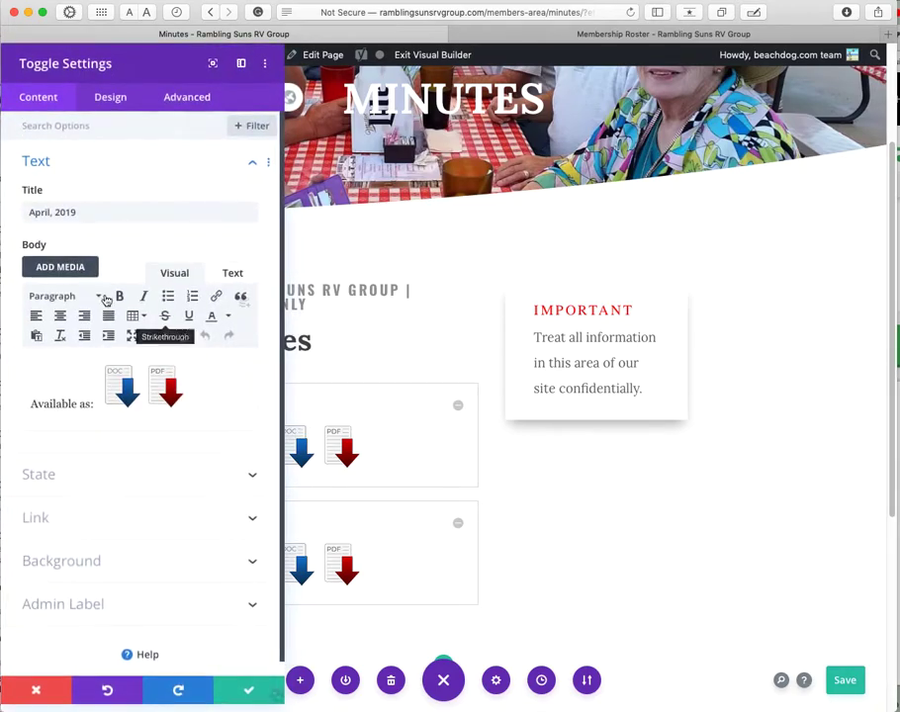
double_click(40, 212)
type("July")
key("ctrl+s")
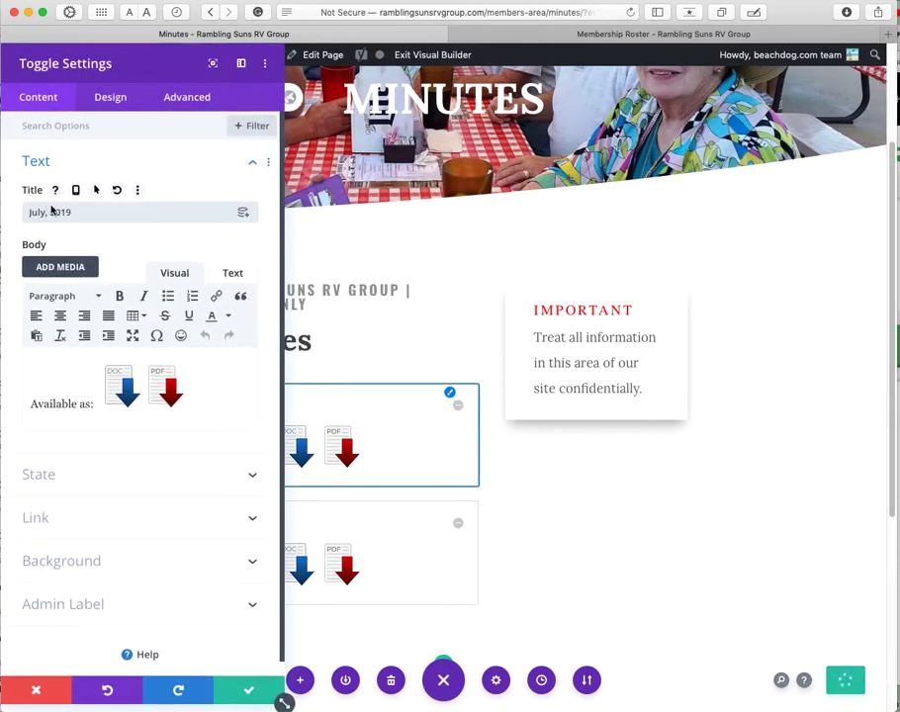
Step: Select the DOC and PDF icons in the toggle body and open the PDF icon's link details
left_click(77, 403)
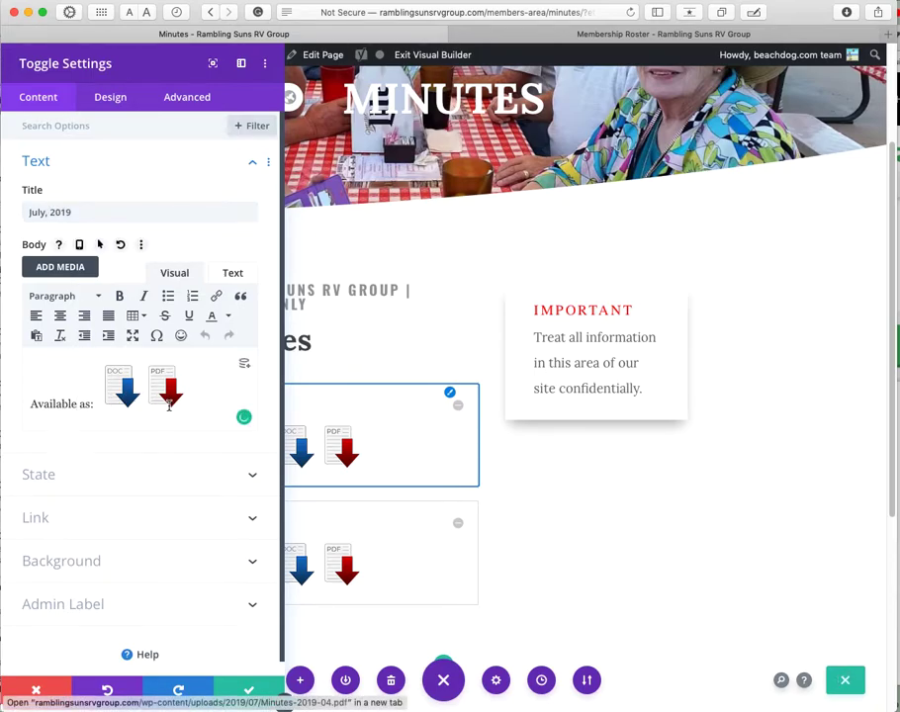
left_click(125, 400)
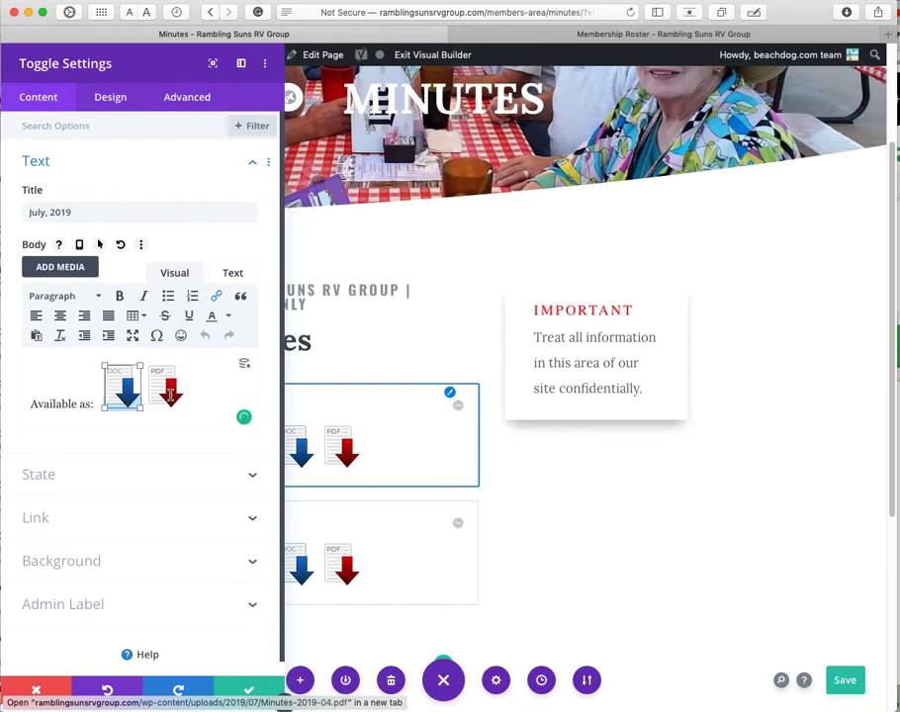
left_click(171, 395)
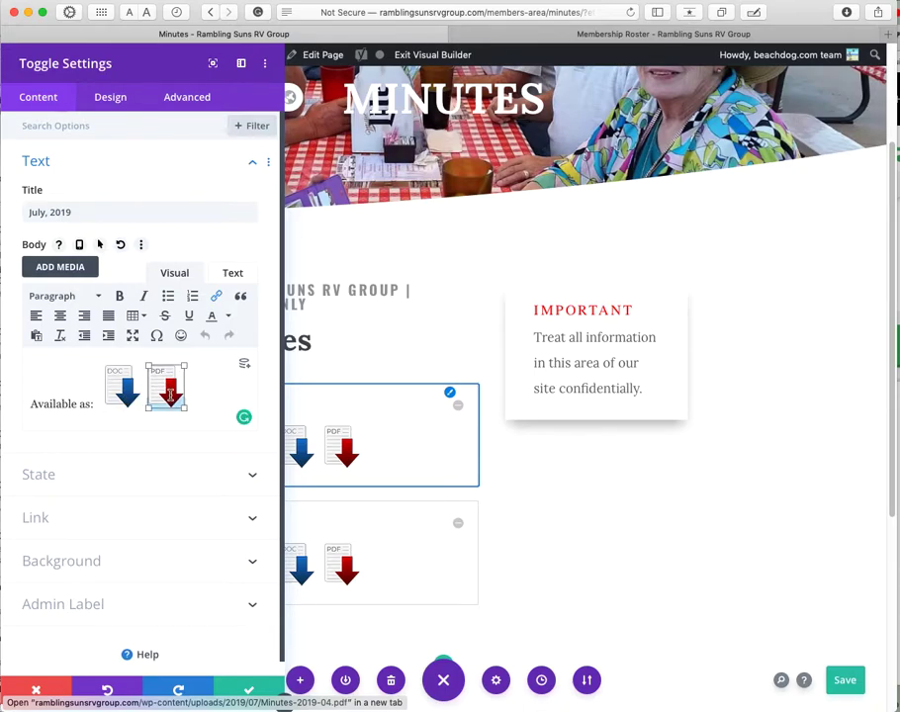
left_click(217, 296)
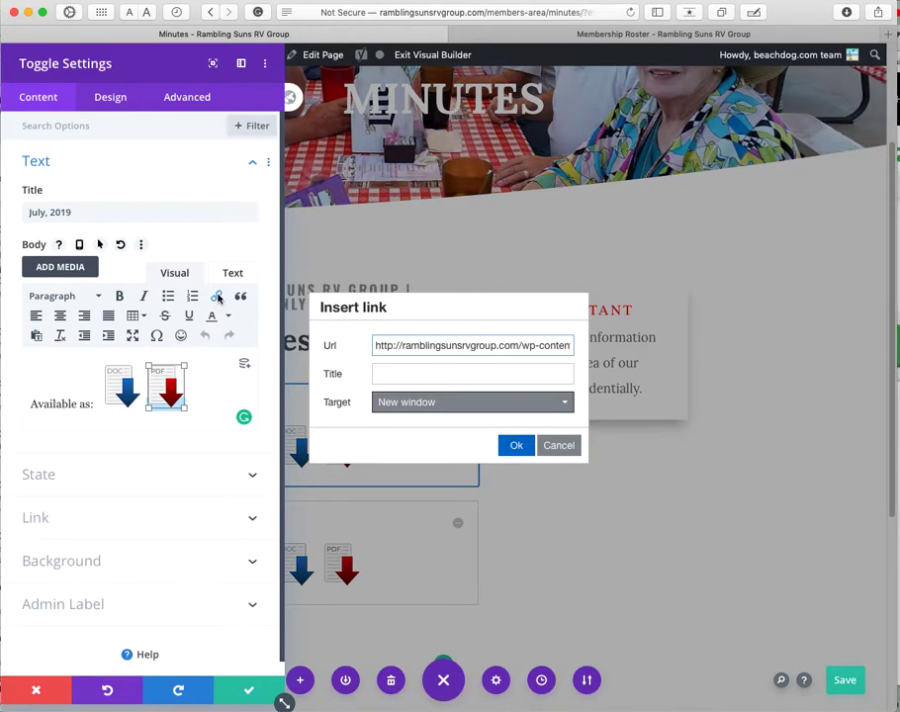
Step: Check the PDF icon's full link address and close the link dialog unchanged
triple_click(402, 345)
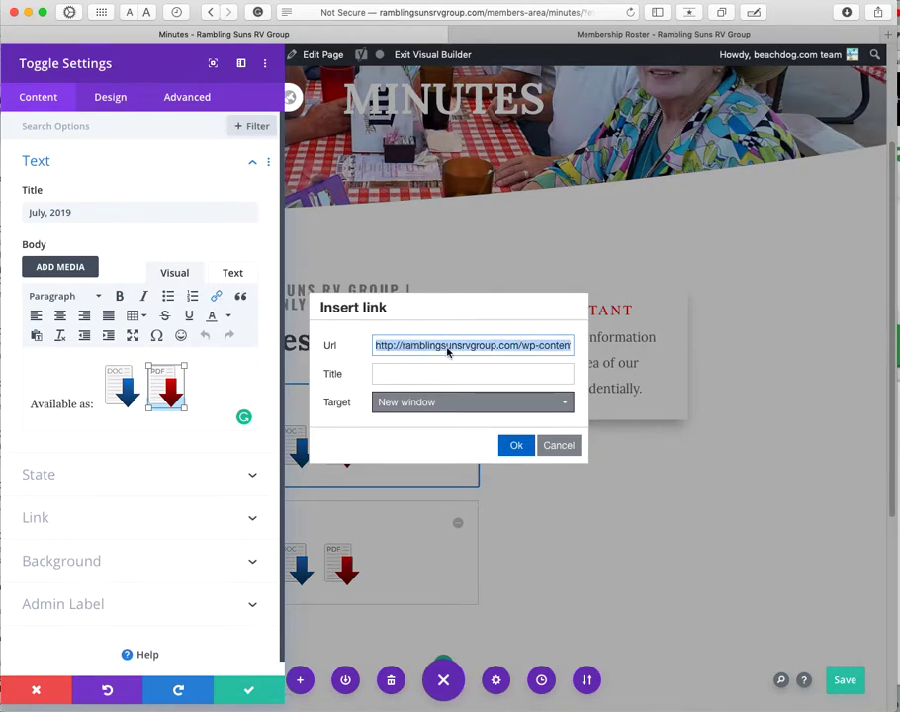
left_click(550, 347)
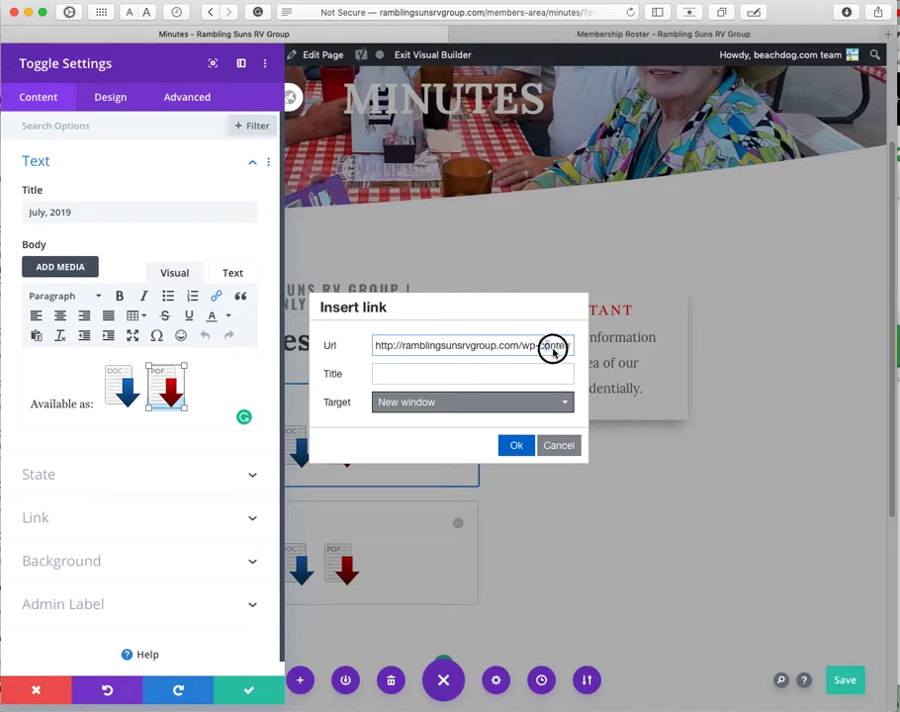
left_click_drag(550, 348, 604, 350)
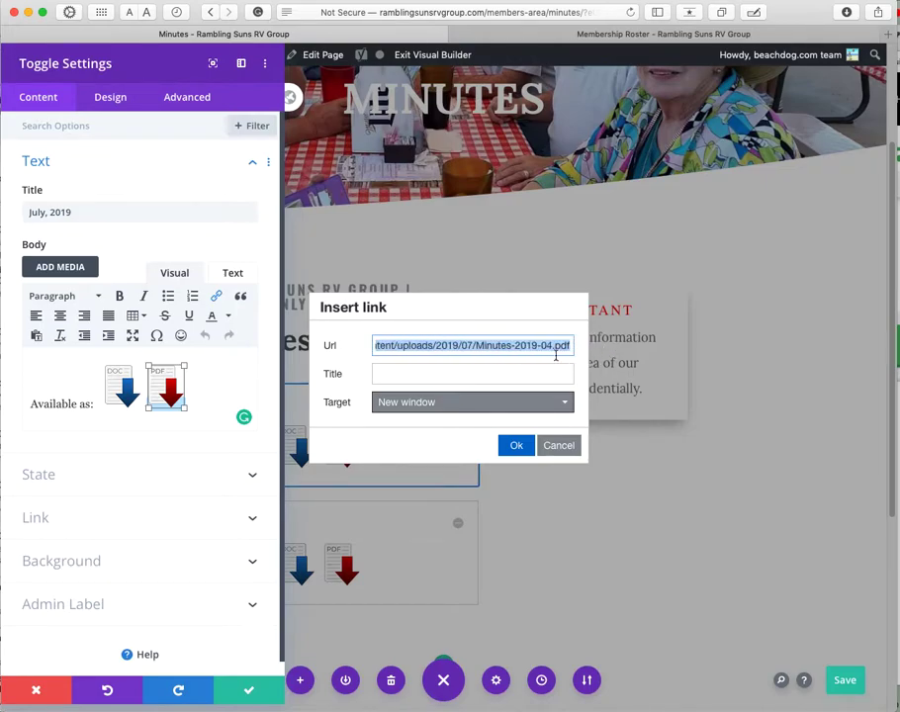
left_click(558, 448)
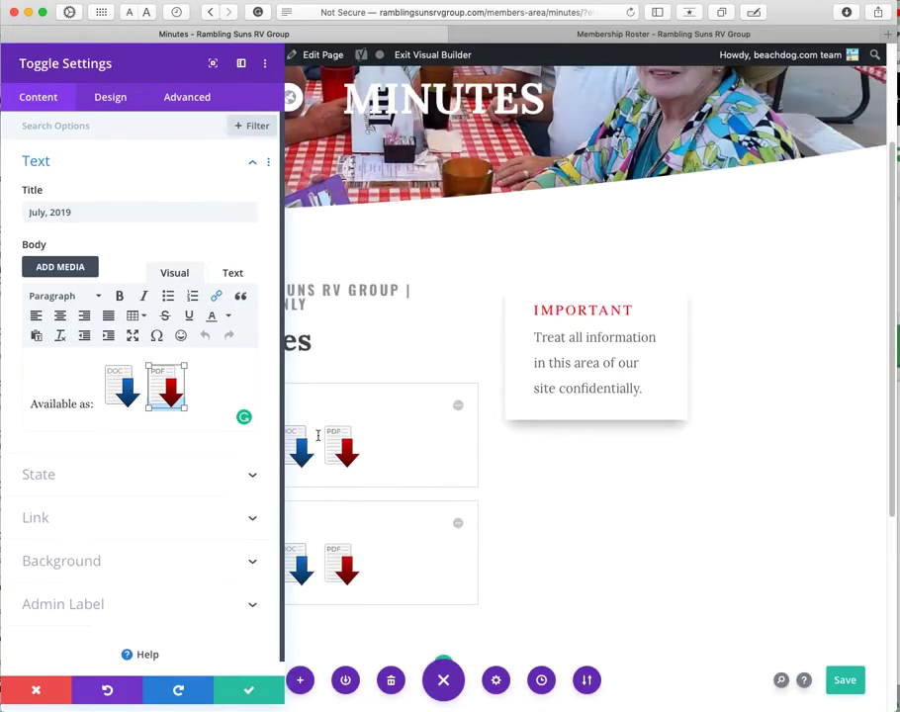
Step: Delete the mistaken PDF address from the DOC icon's link, then reselect the DOC icon
left_click(120, 388)
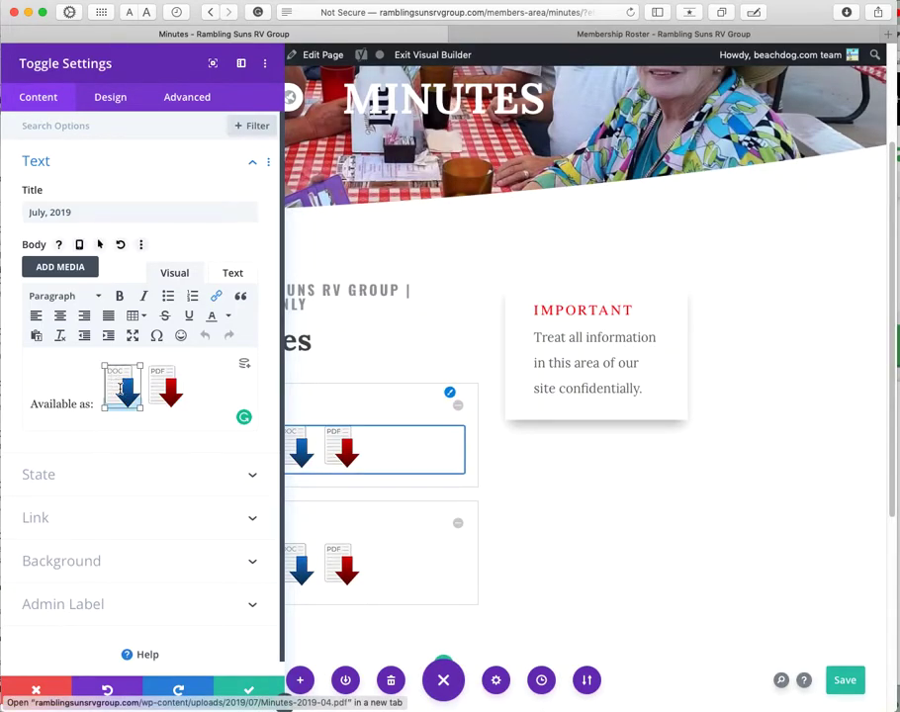
left_click(216, 297)
left_click(486, 345)
left_click_drag(485, 345, 596, 343)
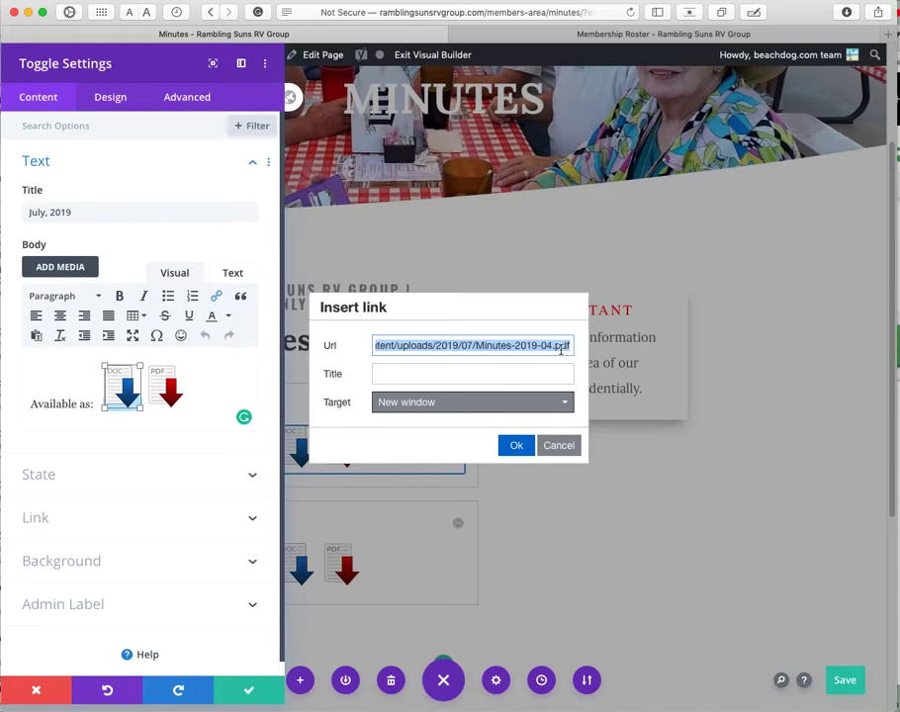
key("BackSpace")
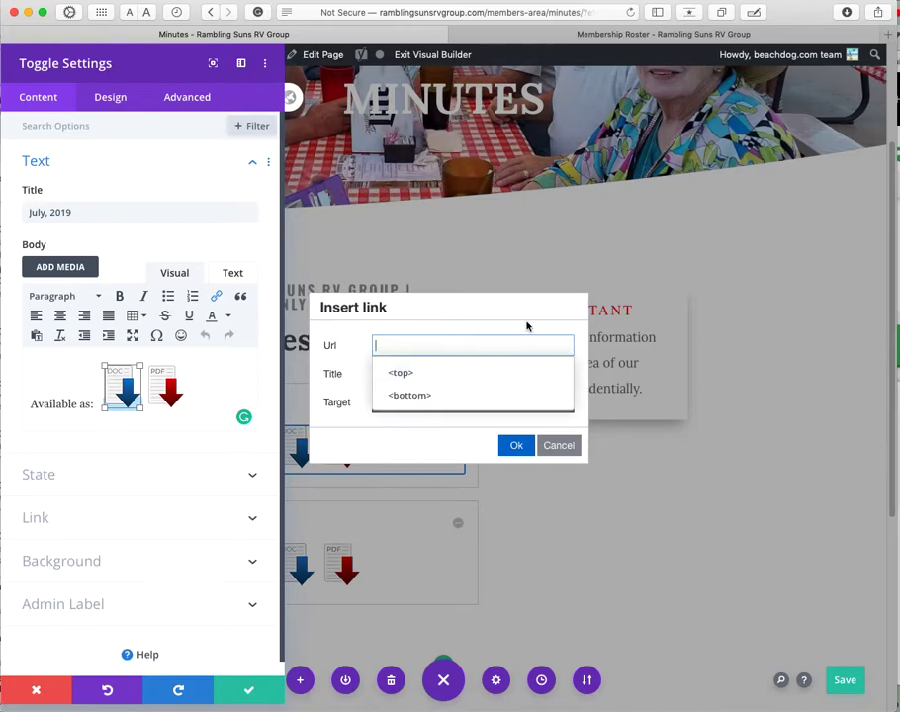
left_click(516, 446)
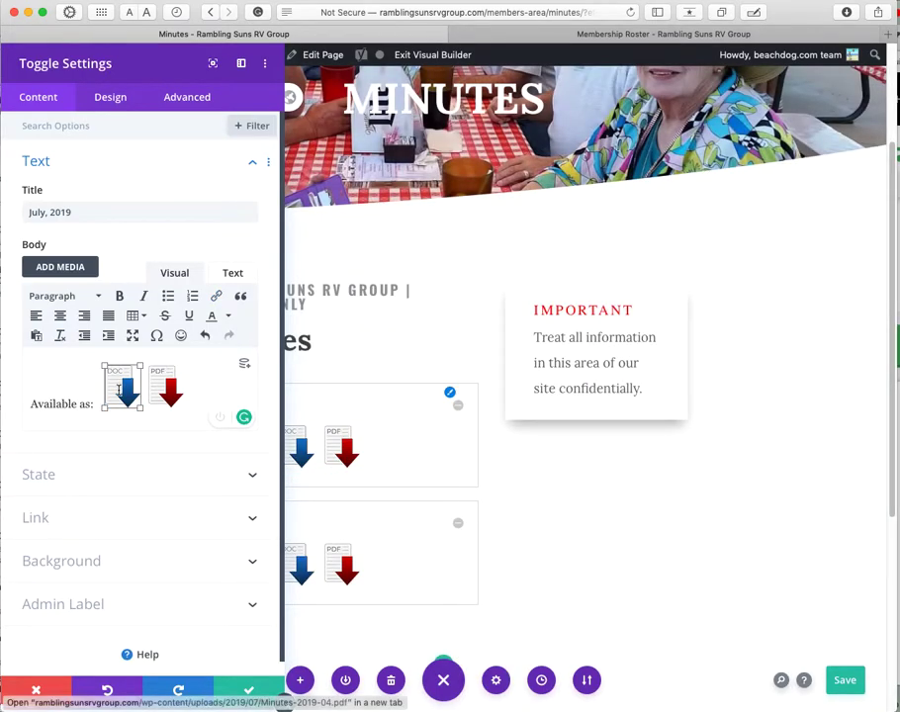
left_click(165, 388)
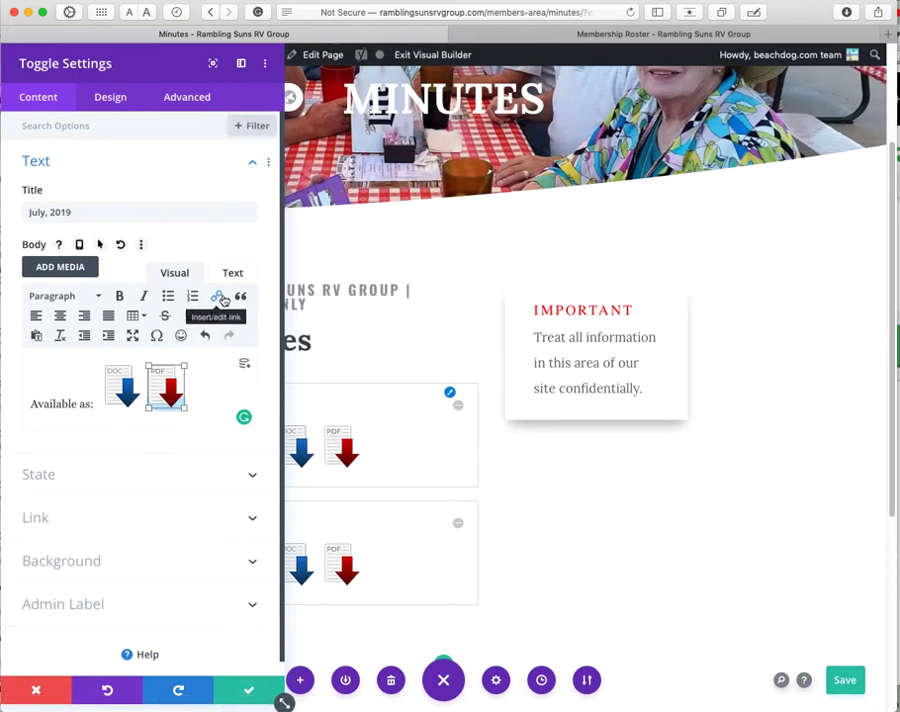
left_click(125, 383)
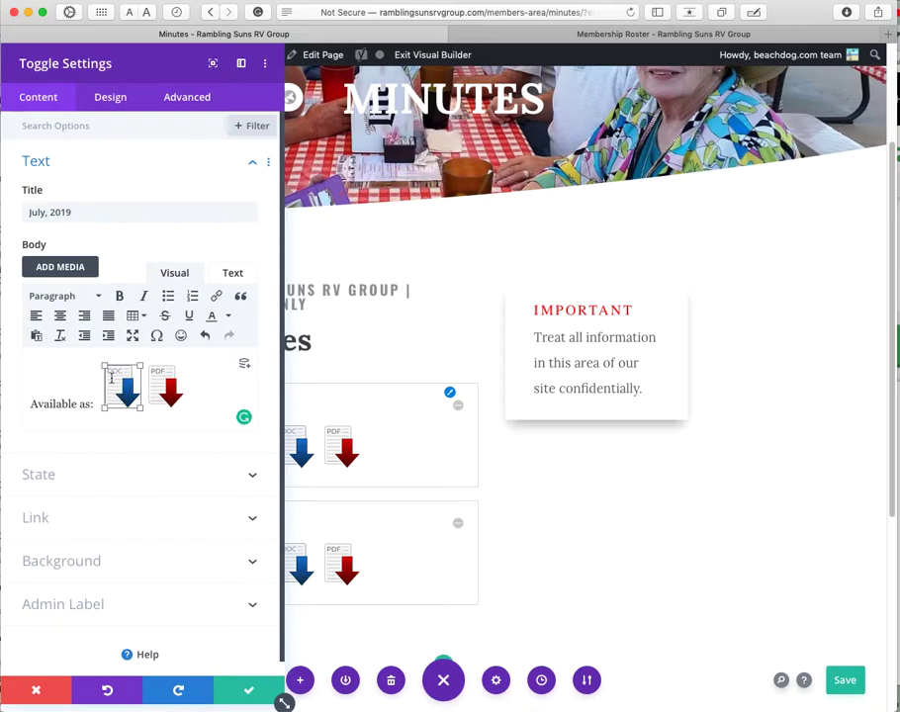
Step: Copy the Minutes-2019-04.docx link address from the media library and close the library
left_click(74, 269)
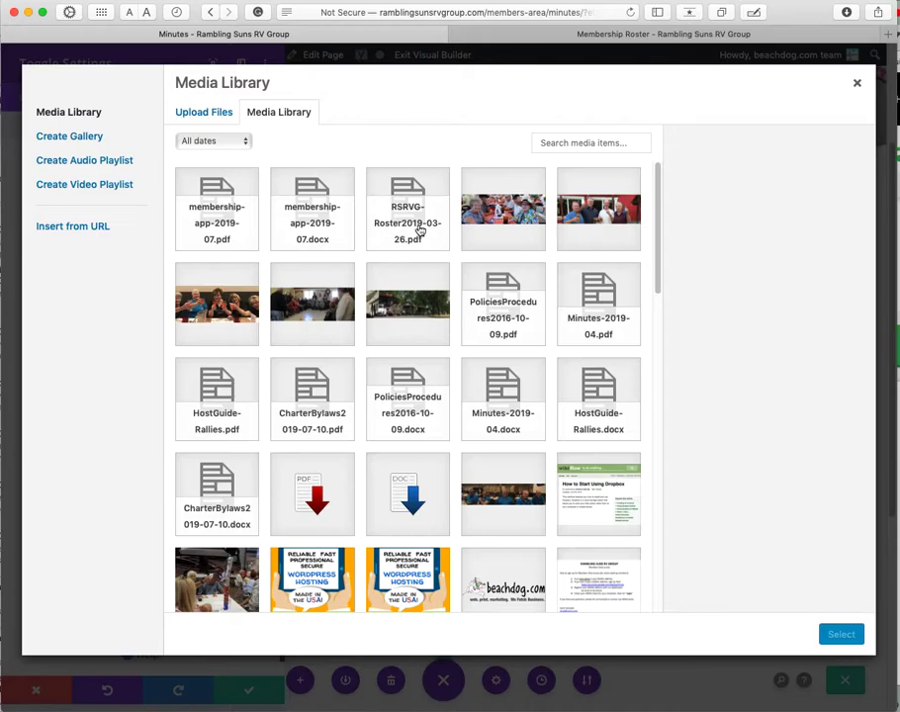
left_click(321, 237)
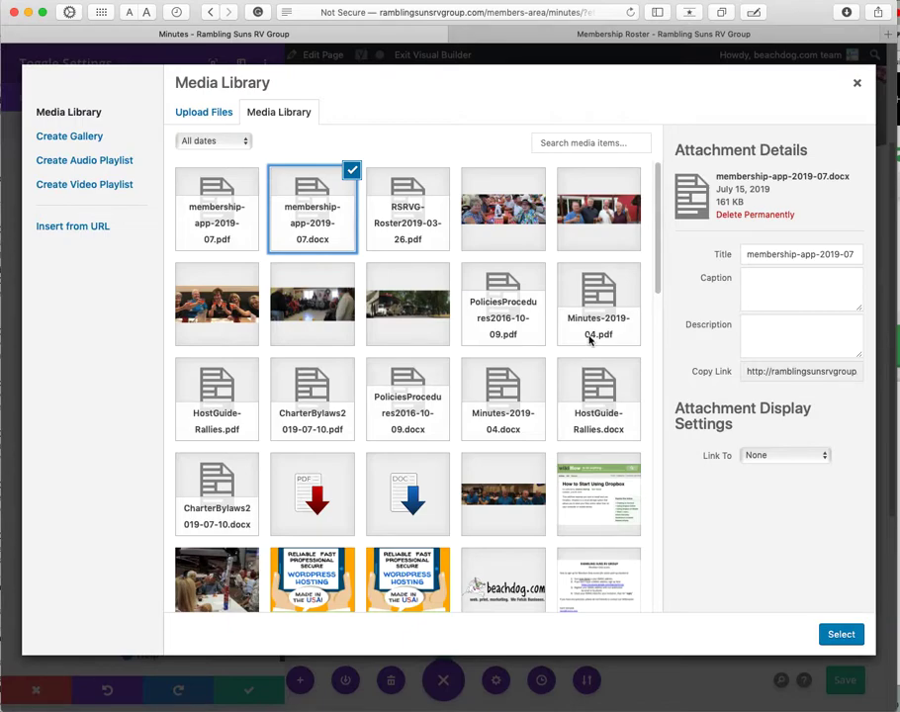
left_click(499, 435)
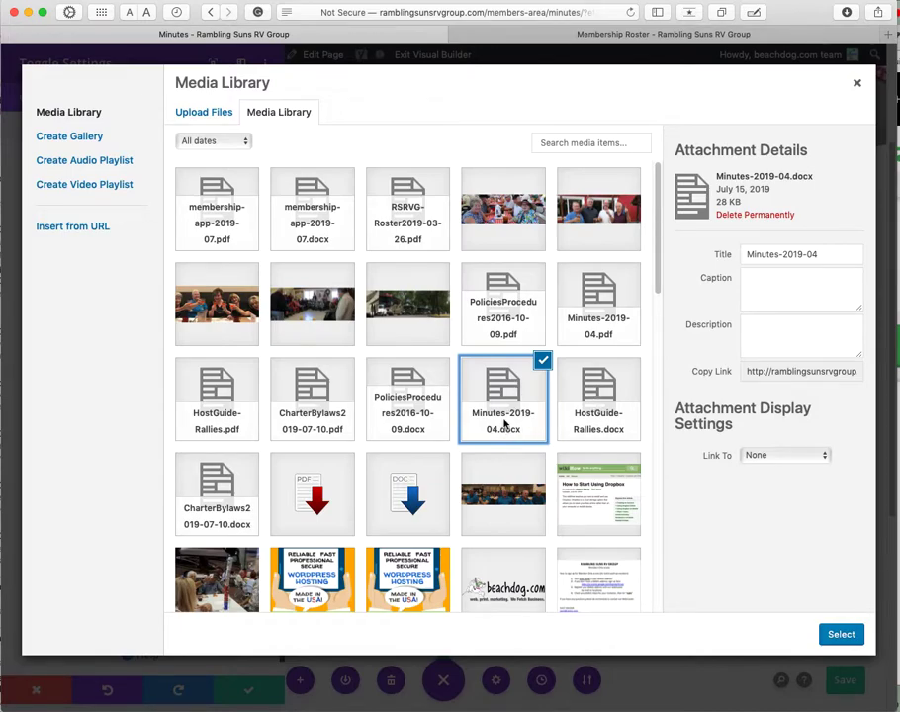
left_click_drag(818, 179, 734, 179)
left_click(760, 176)
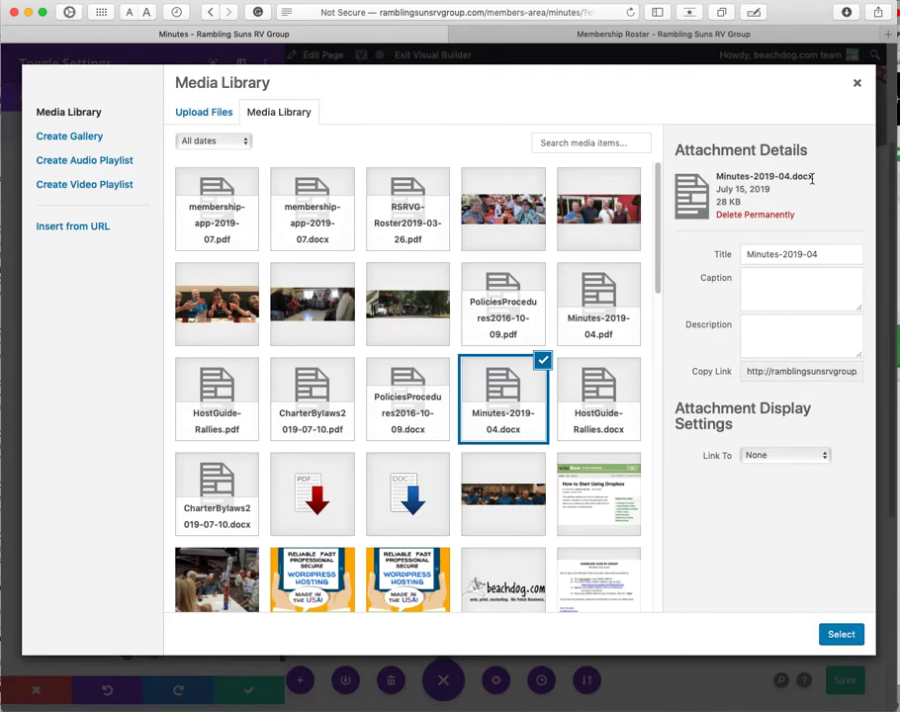
left_click(763, 372)
left_click(763, 372)
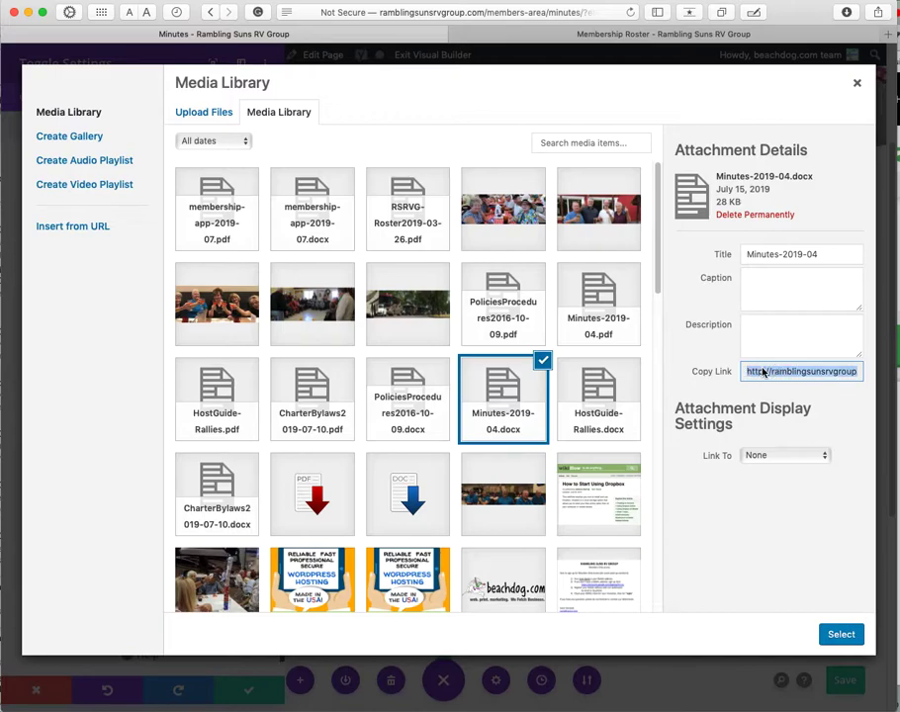
right_click(763, 372)
left_click(789, 423)
left_click(856, 83)
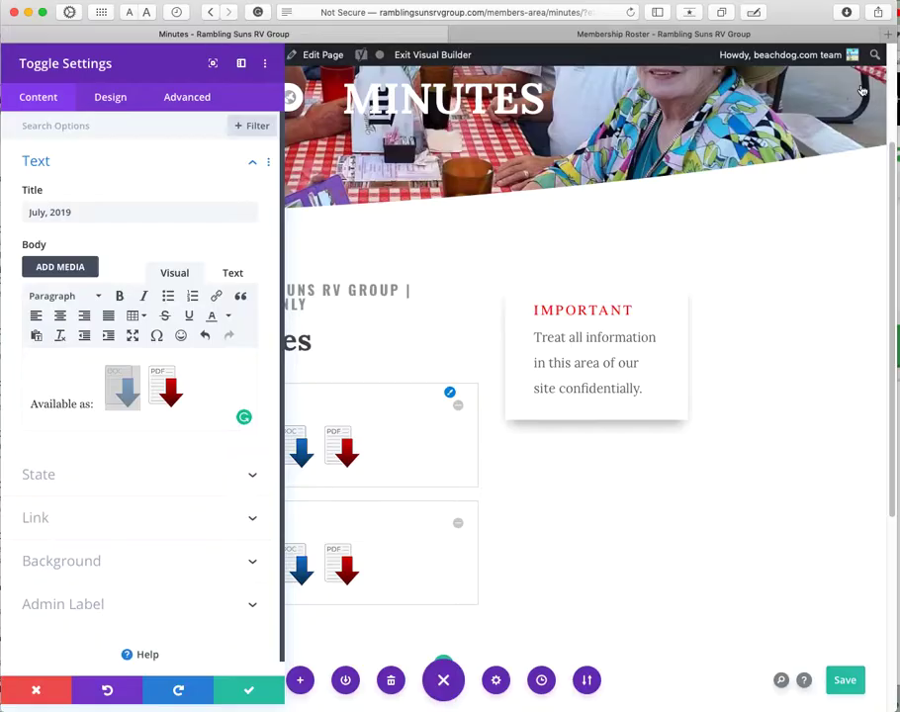
Step: Link the July toggle's DOC icon to the pasted Minutes-2019-04.docx address, opening in a new window, and save
left_click(109, 398)
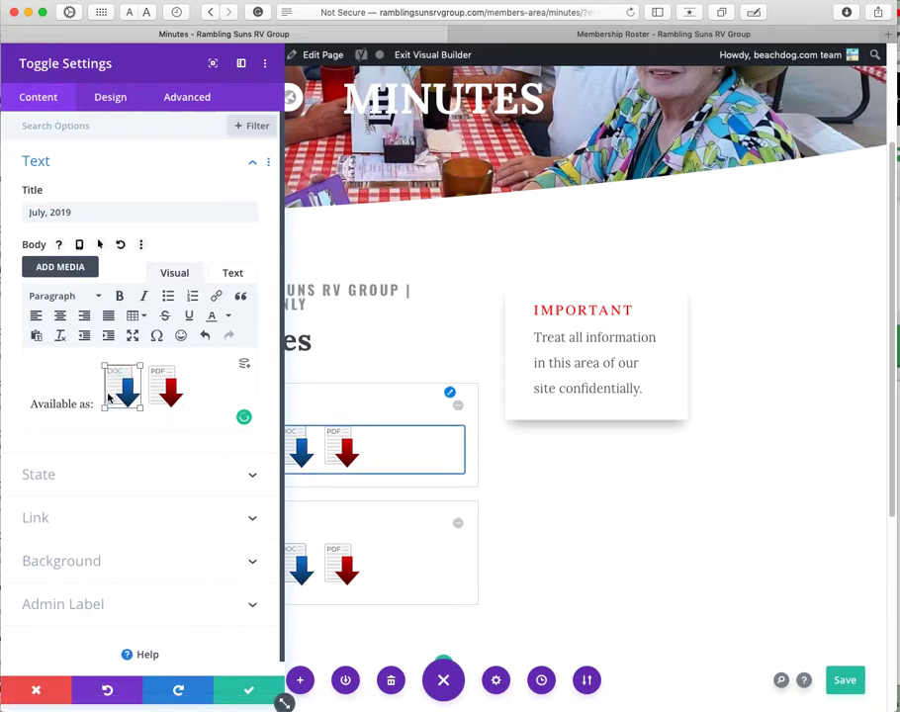
left_click(218, 295)
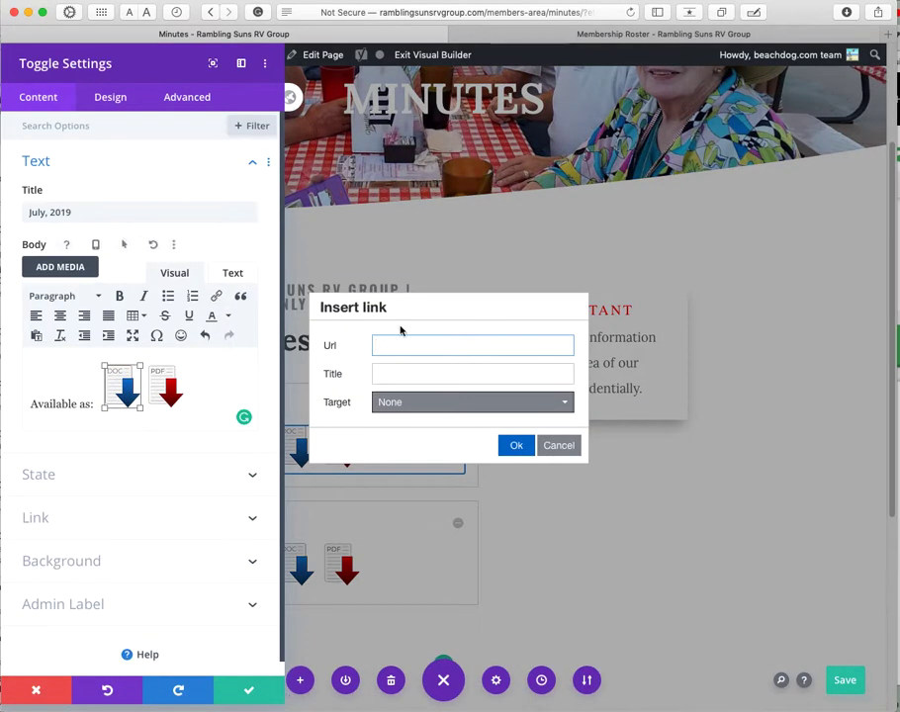
right_click(400, 342)
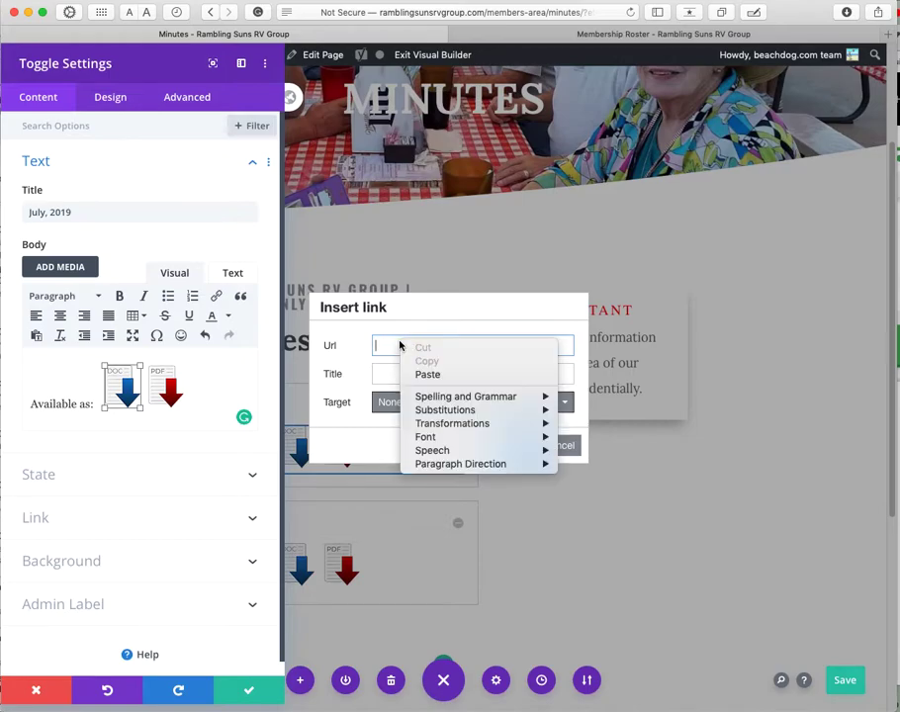
left_click(416, 374)
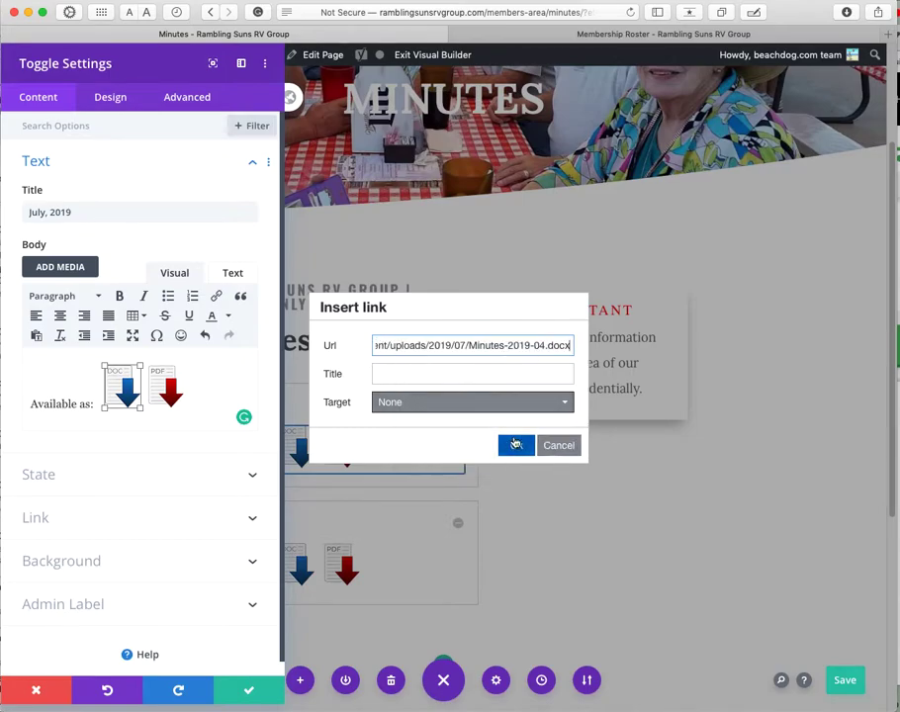
left_click(465, 402)
left_click(464, 451)
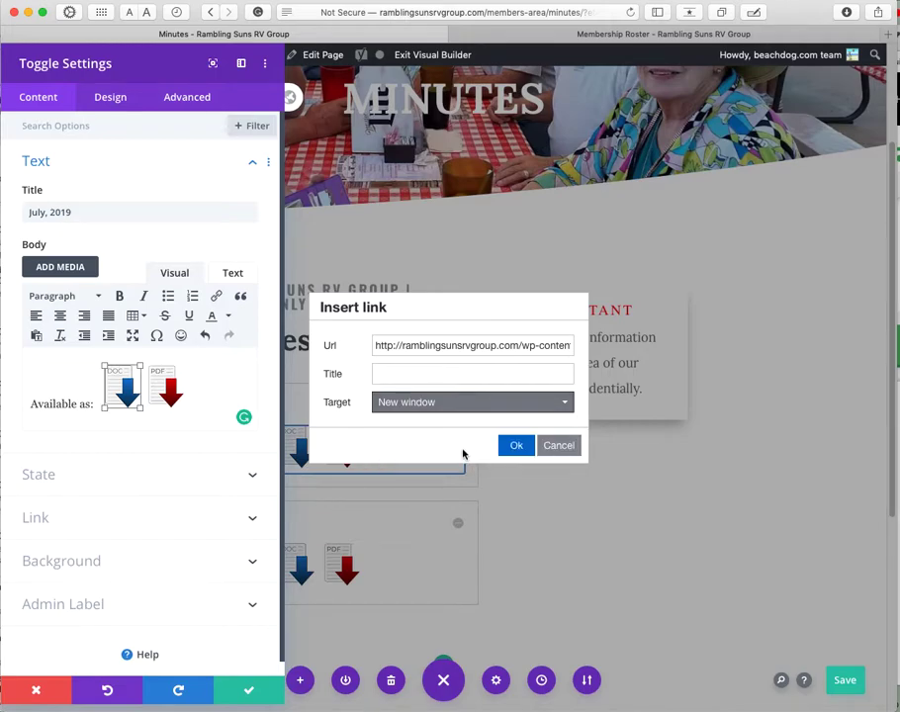
left_click(517, 446)
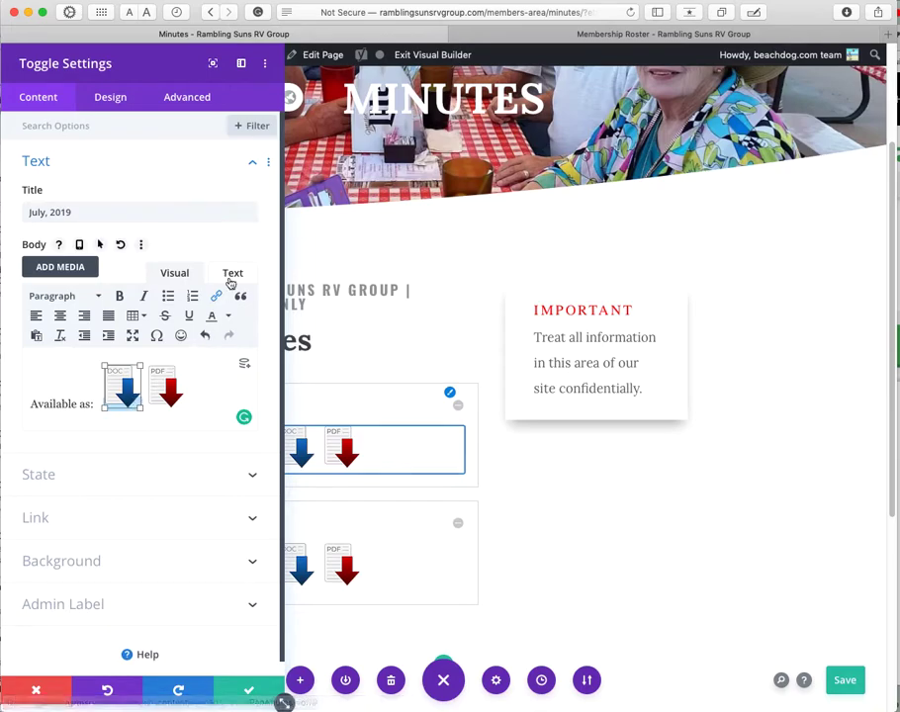
left_click(248, 689)
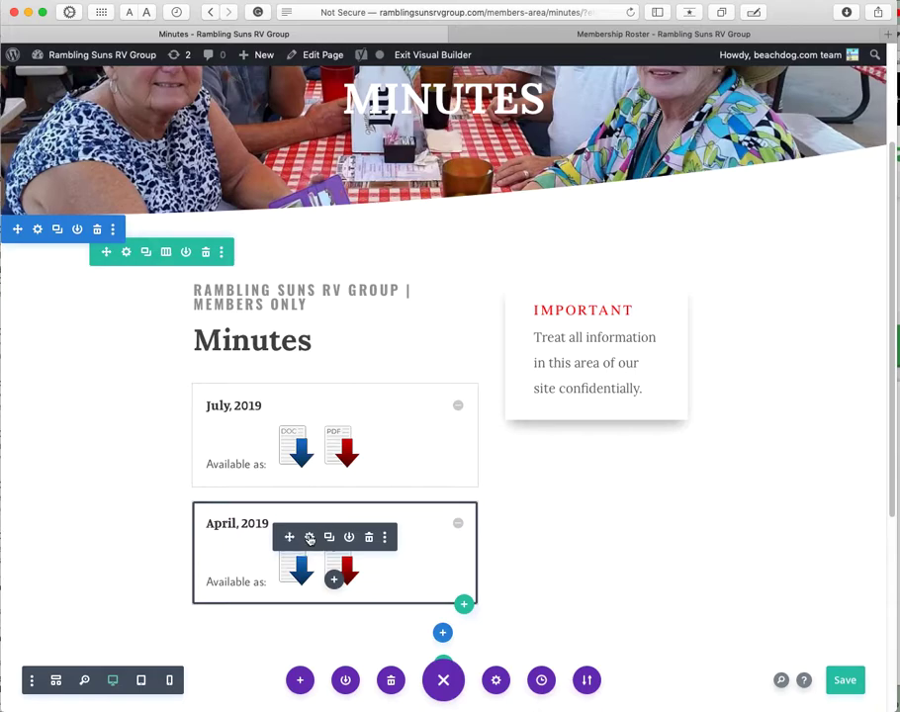
Step: Replace the April toggle's DOC icon link with the Minutes-2019-04.docx address and save the toggle
left_click(310, 537)
left_click(128, 401)
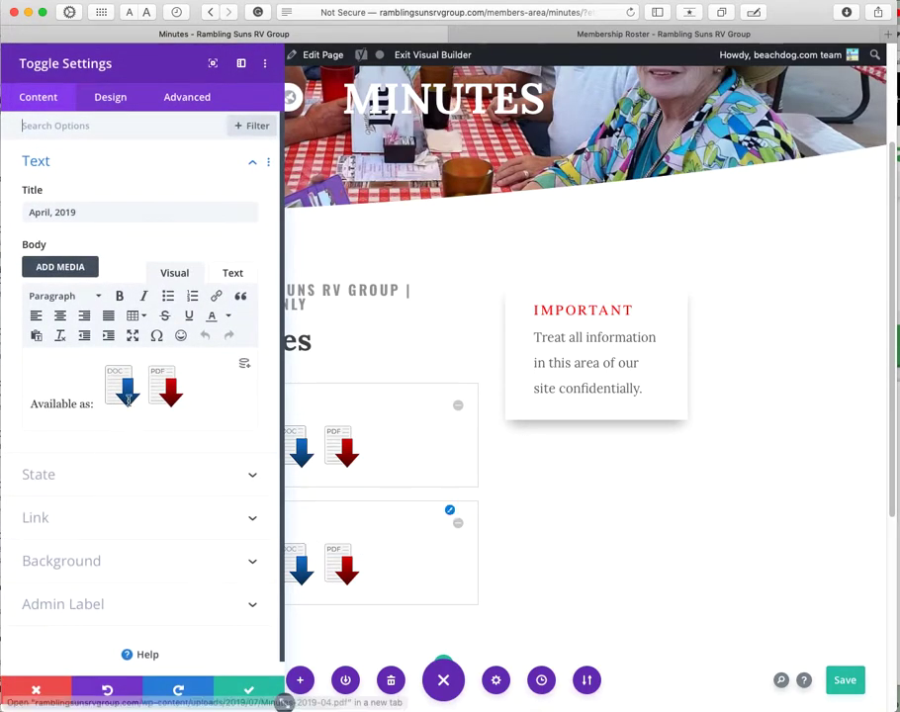
left_click(217, 296)
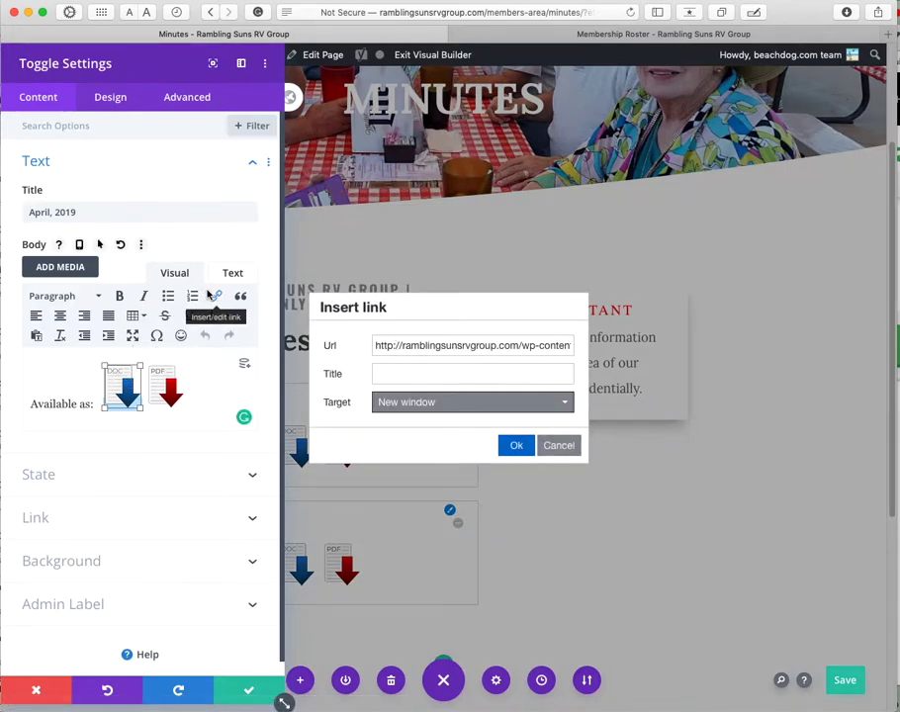
left_click(411, 343)
key("super+a")
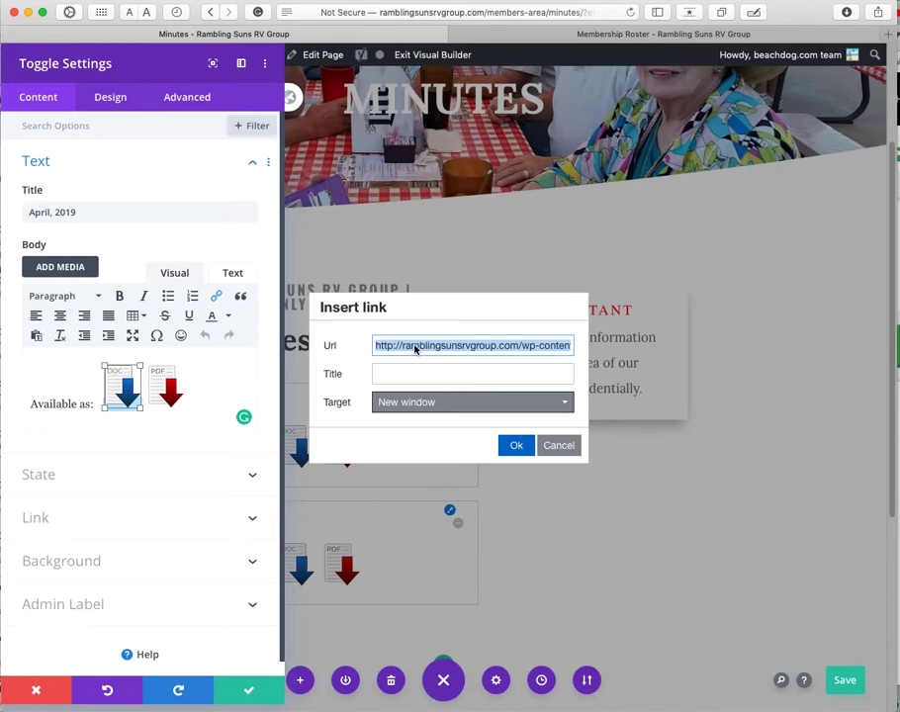
key("BackSpace")
key("super+v")
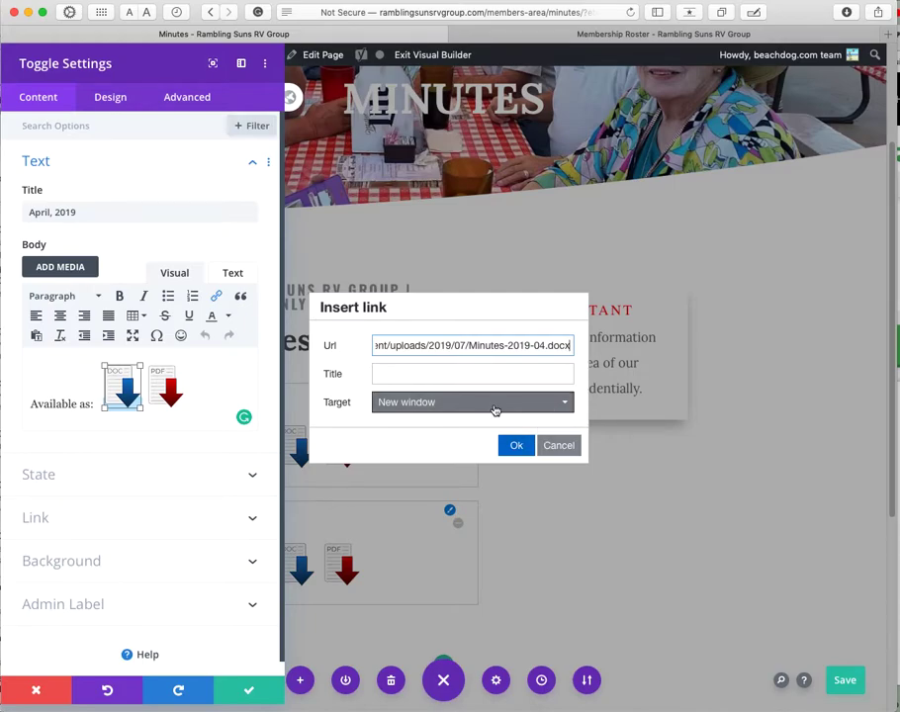
left_click(517, 445)
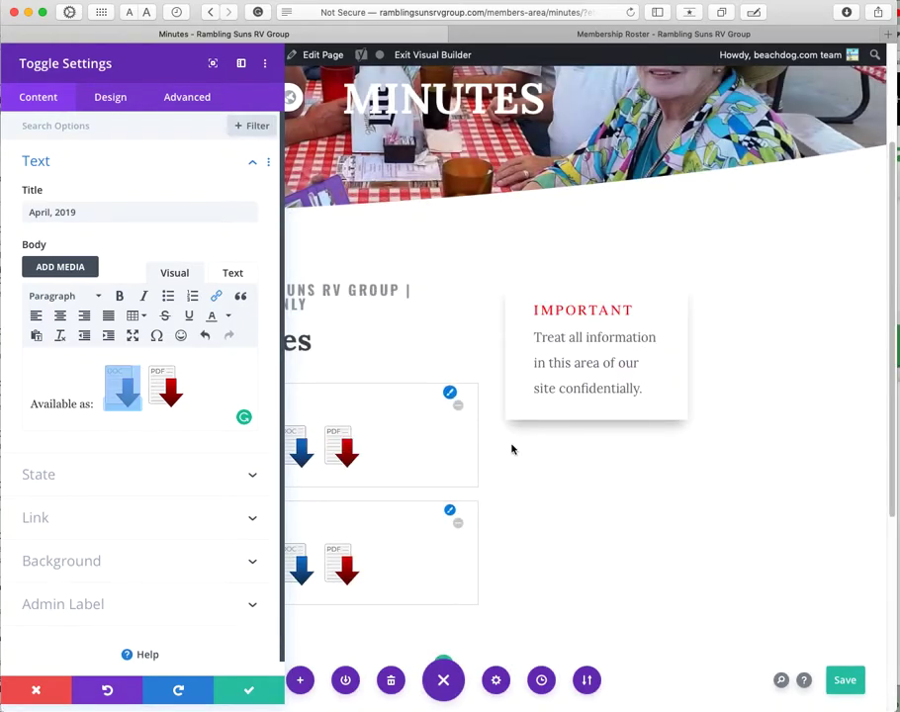
left_click(275, 702)
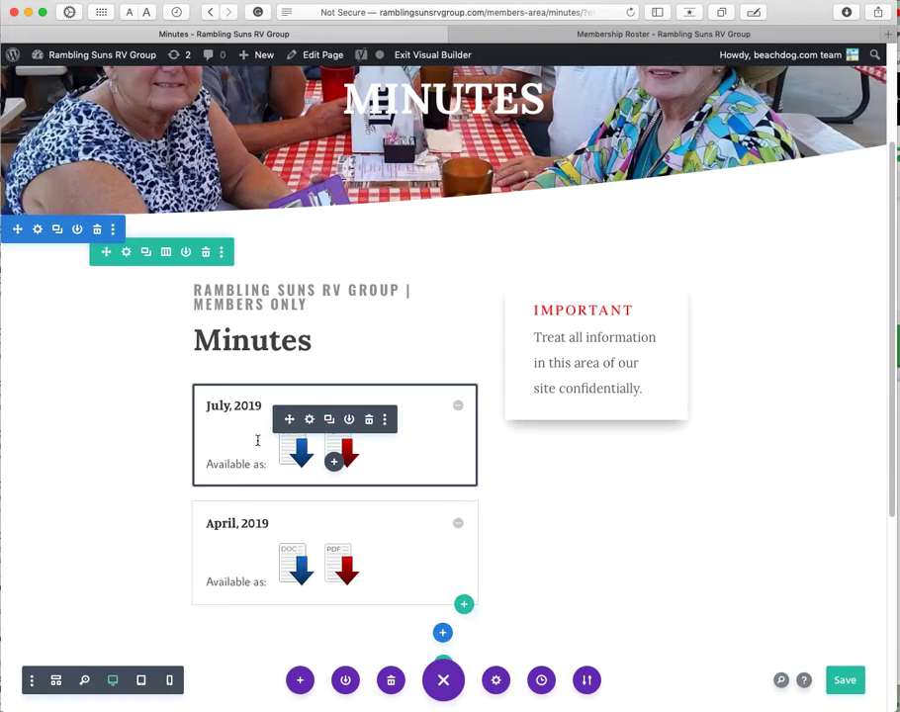
Step: Copy the link address of Minutes-2019-04.pdf from the media library in the July toggle's settings
left_click(312, 424)
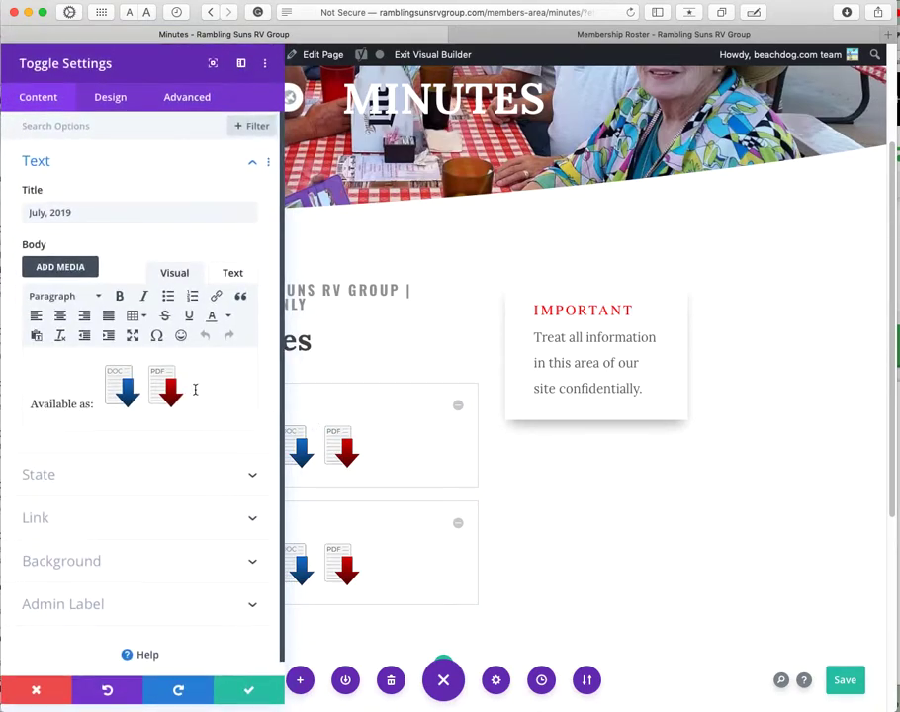
left_click(165, 390)
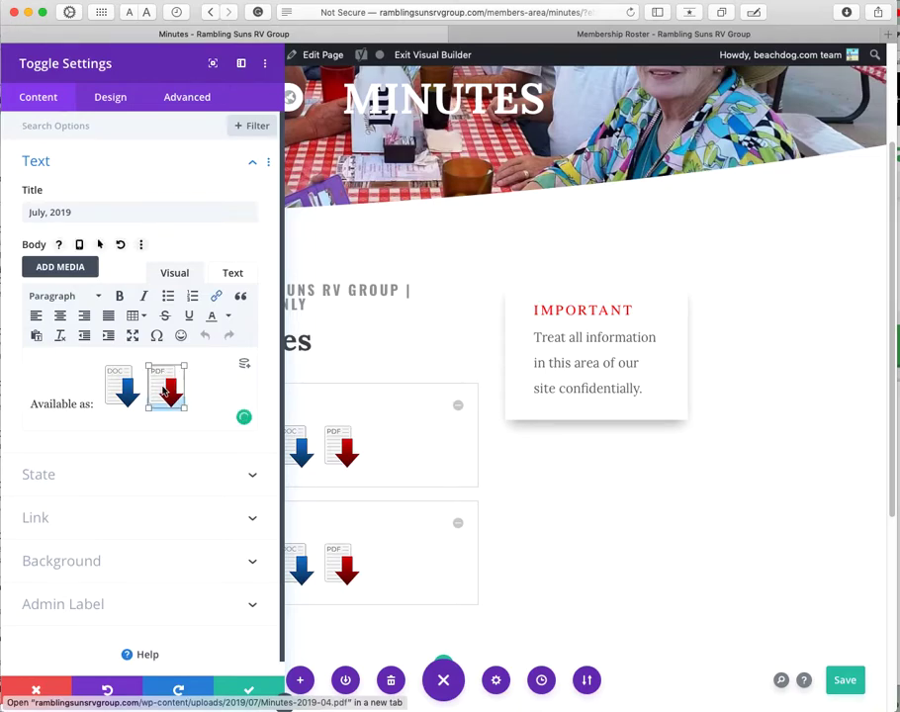
left_click(74, 264)
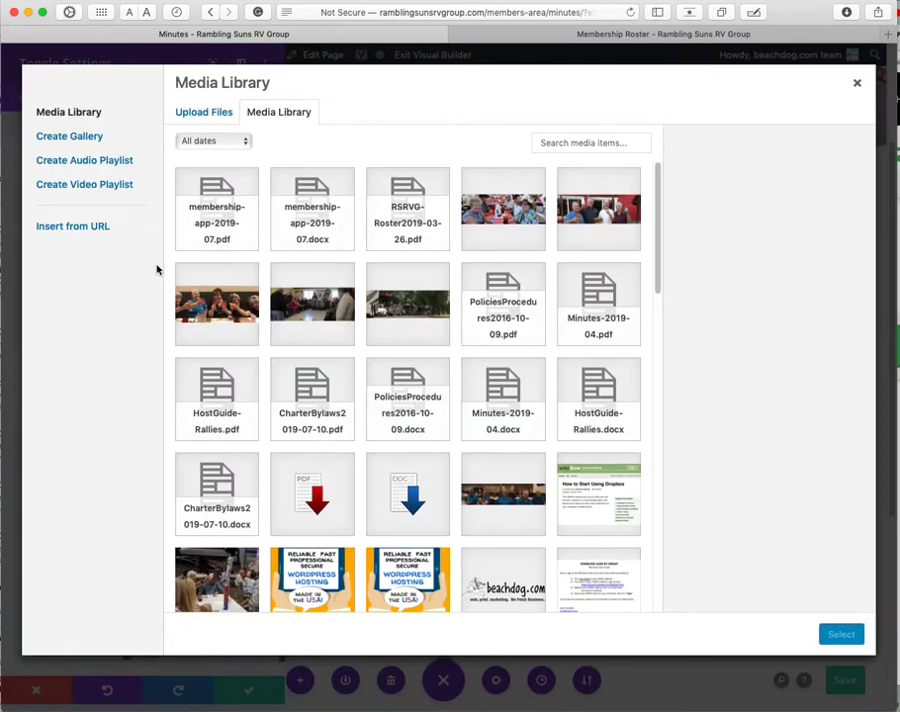
left_click(593, 306)
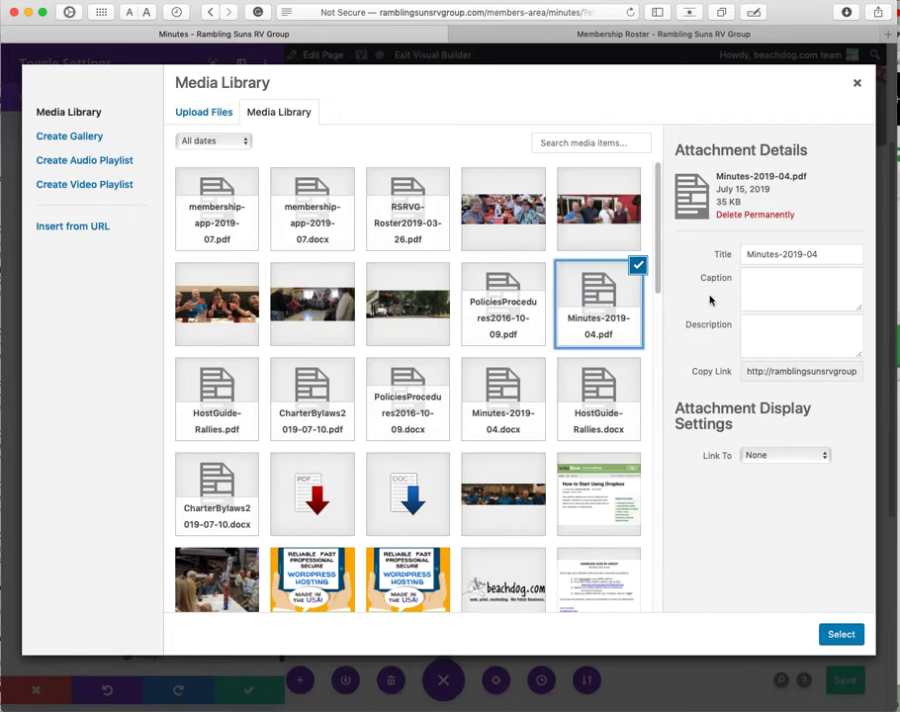
left_click(799, 368)
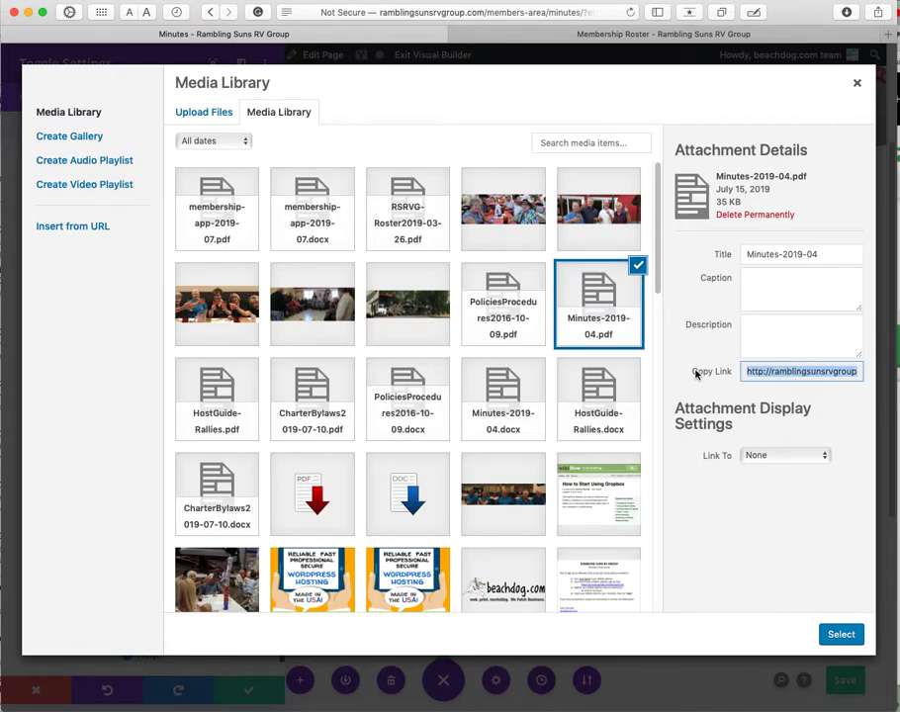
right_click(747, 374)
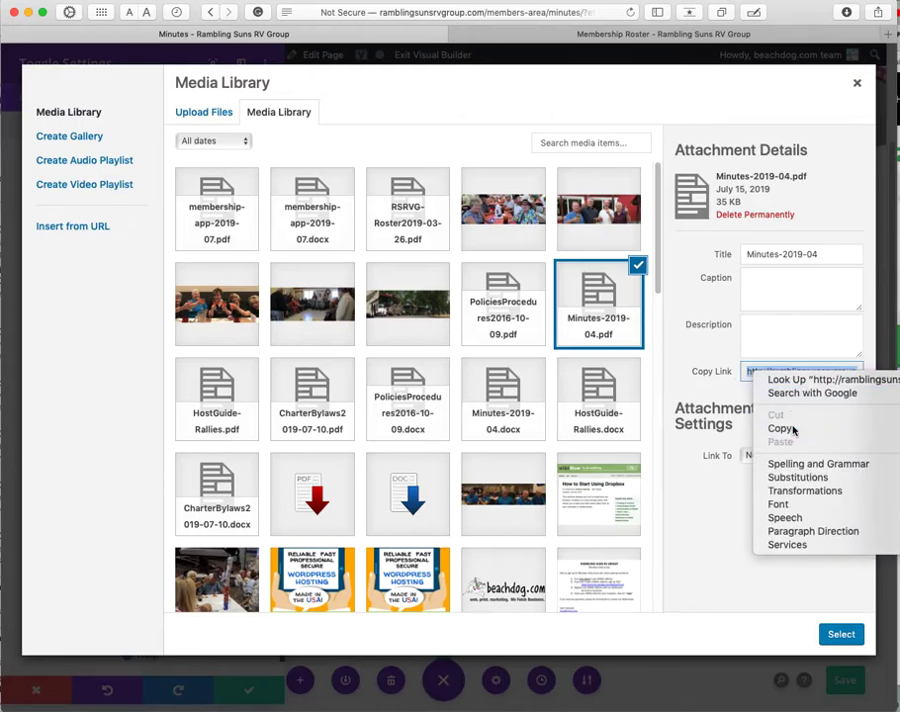
left_click(772, 426)
left_click(858, 84)
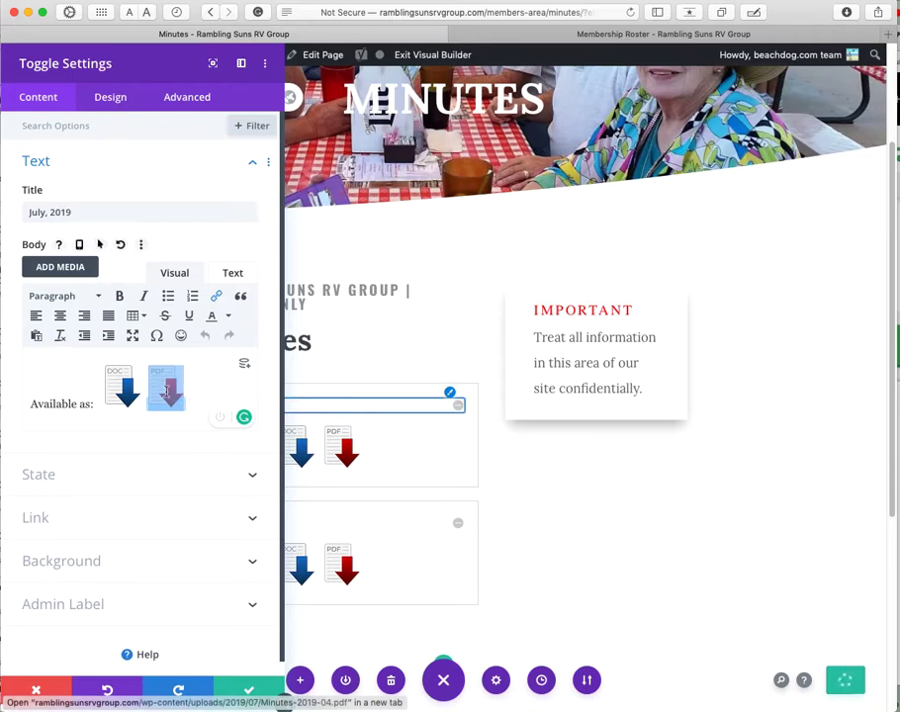
Step: Link the July toggle's PDF icon to the copied Minutes-2019-04.pdf address and save the toggle
left_click(216, 296)
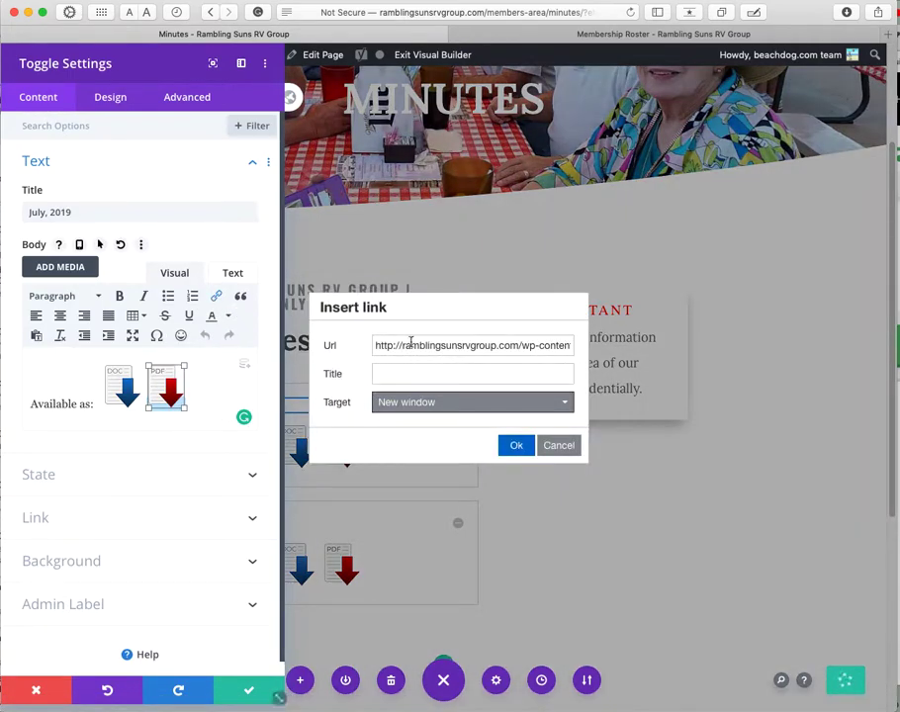
triple_click(455, 346)
key("Right")
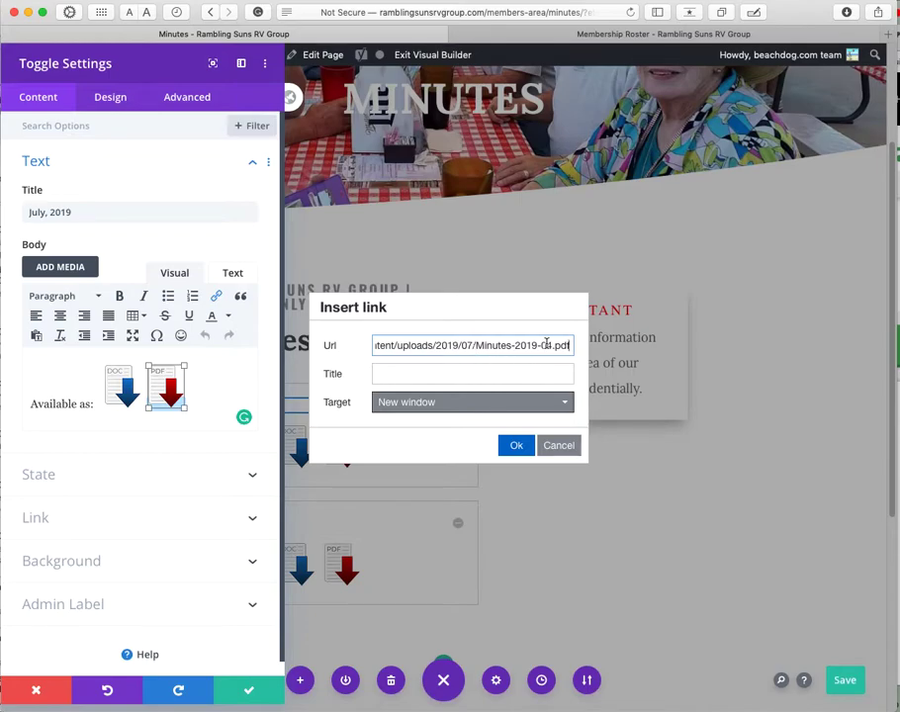
left_click(516, 446)
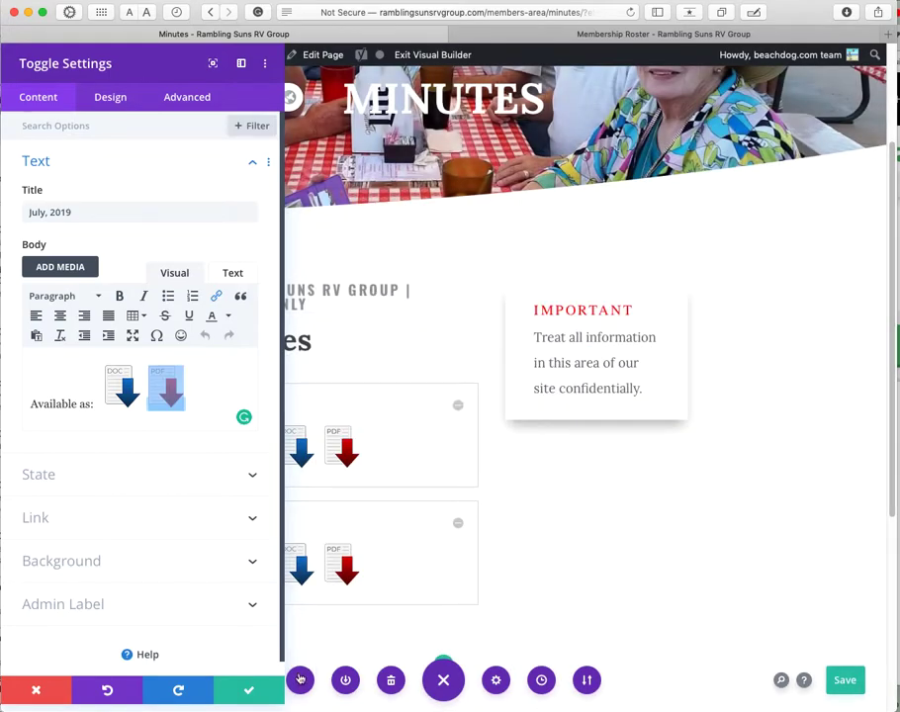
left_click(252, 690)
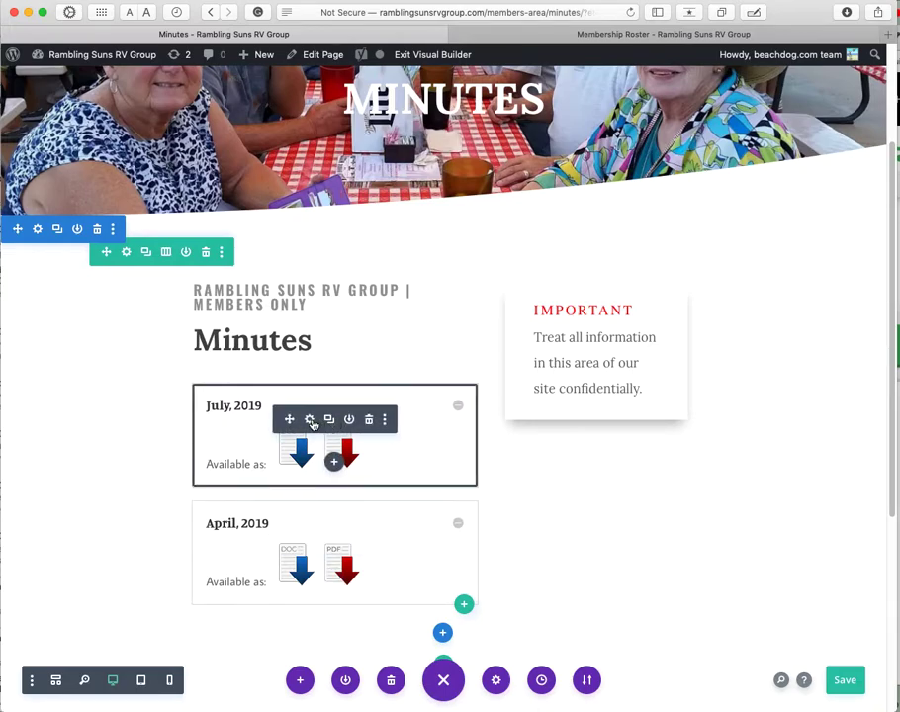
Step: Delete the July, 2019 toggle module, leaving only the April, 2019 toggle, and save the Minutes page
left_click_drag(208, 407, 256, 407)
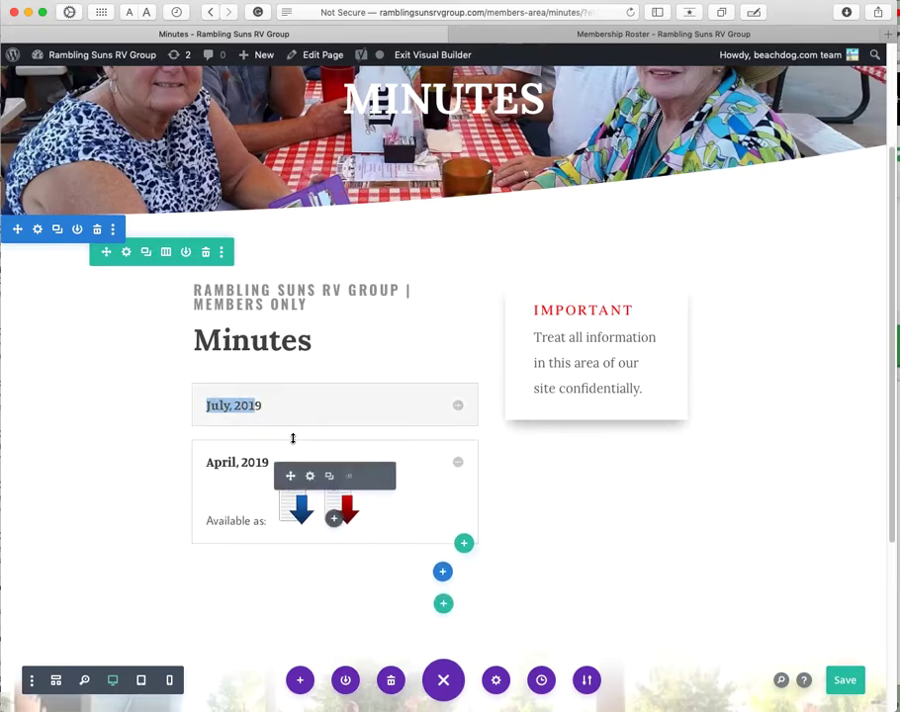
left_click(337, 404)
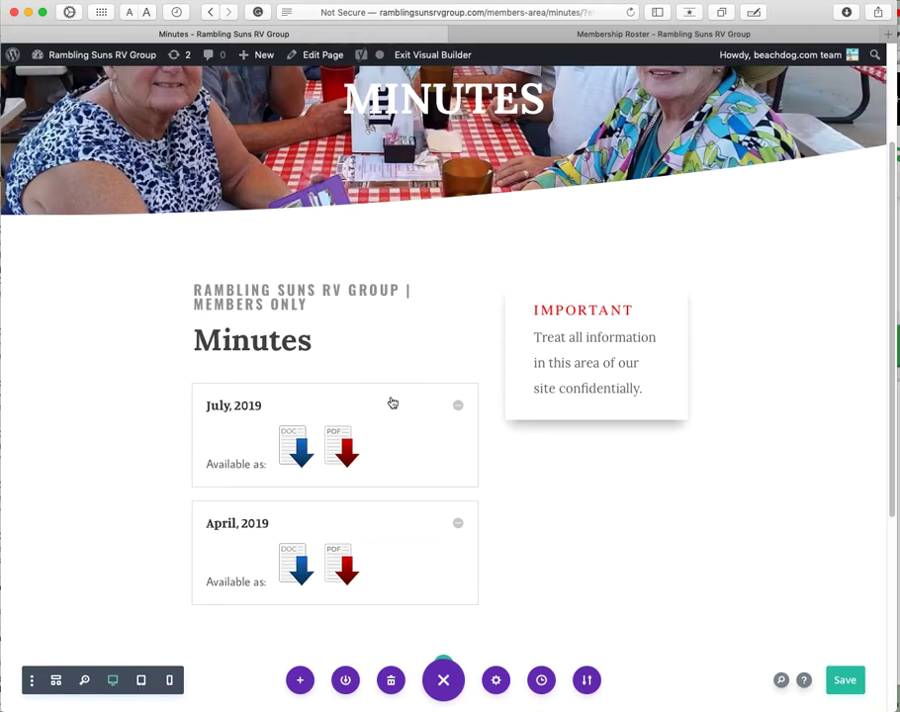
left_click(302, 404)
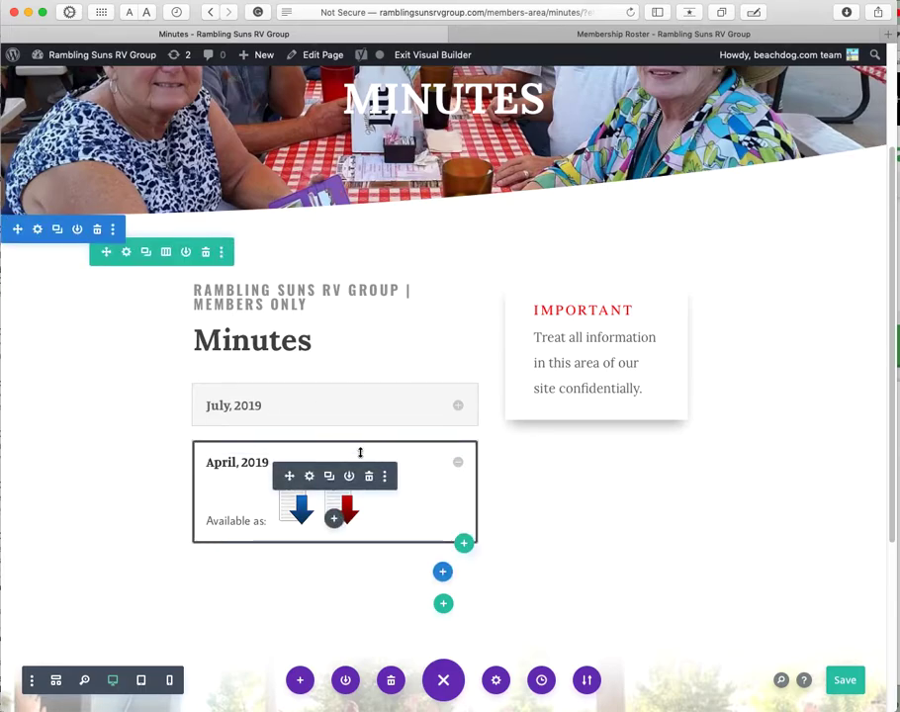
left_click(360, 452)
left_click(425, 406)
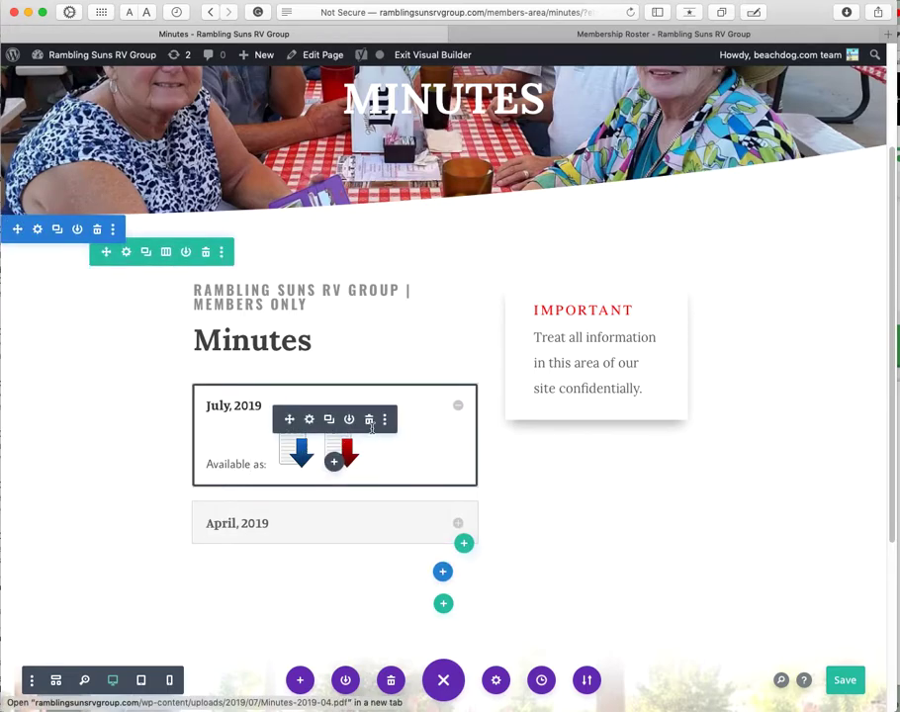
left_click(369, 419)
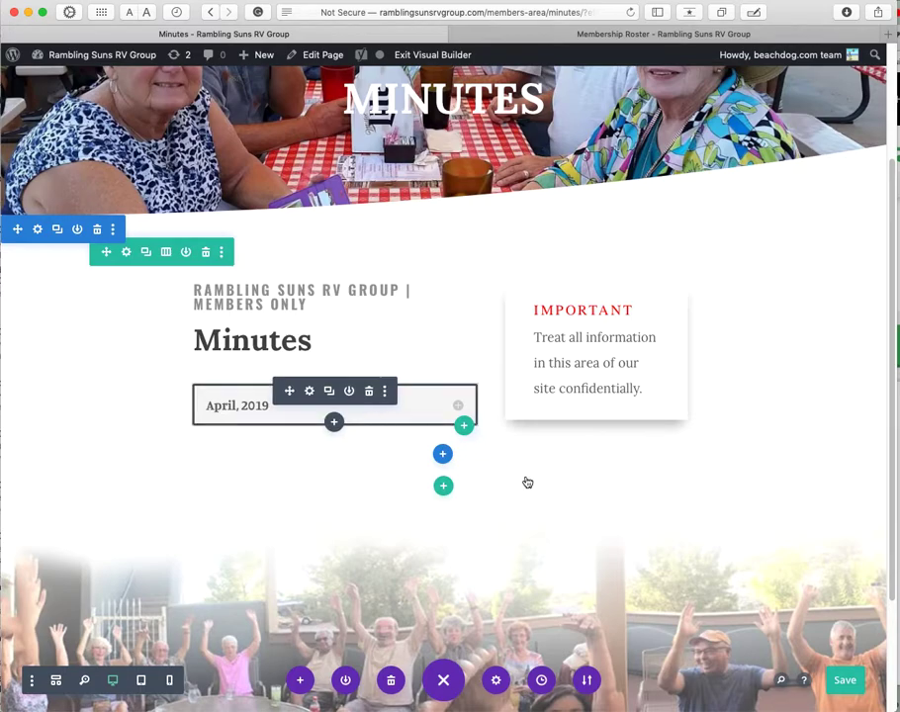
left_click(845, 680)
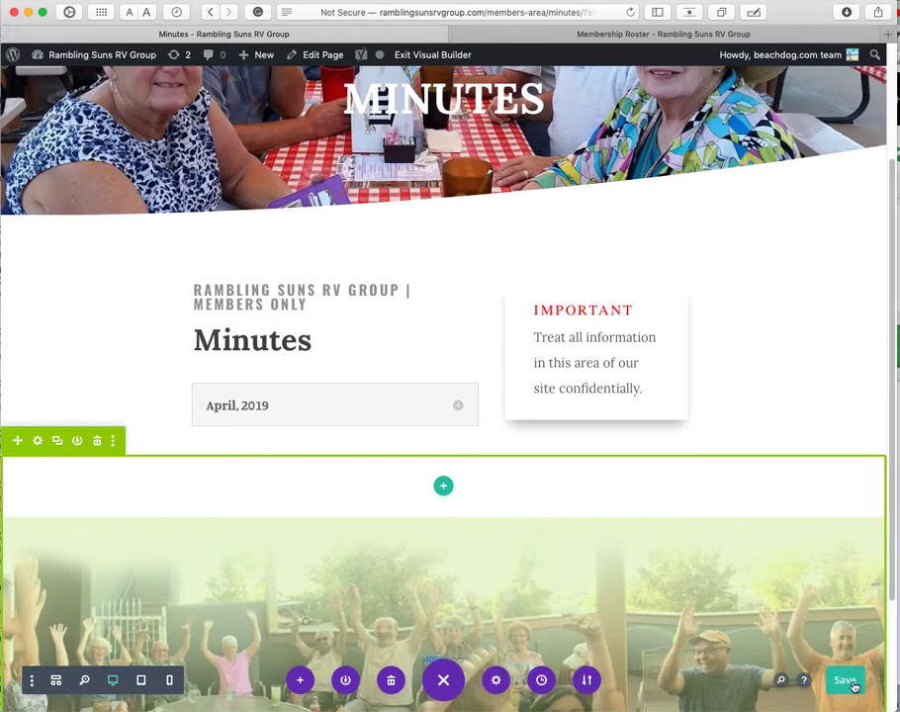
Step: Open Members Area > Minutes (Password) in the other tab and scroll through the live April toggle
left_click(676, 36)
mouse_move(845, 100)
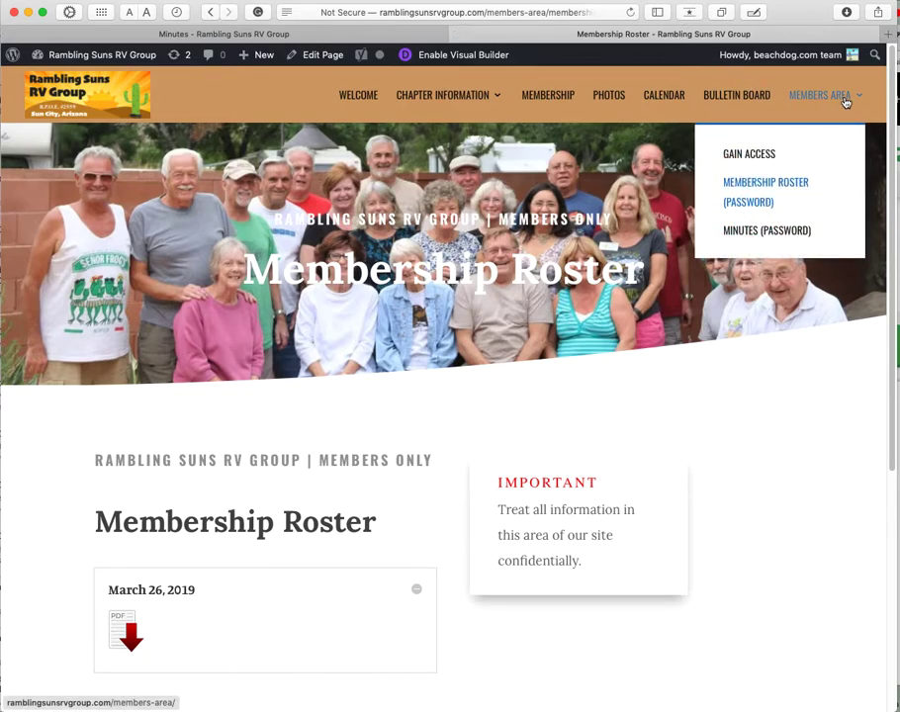
left_click(760, 230)
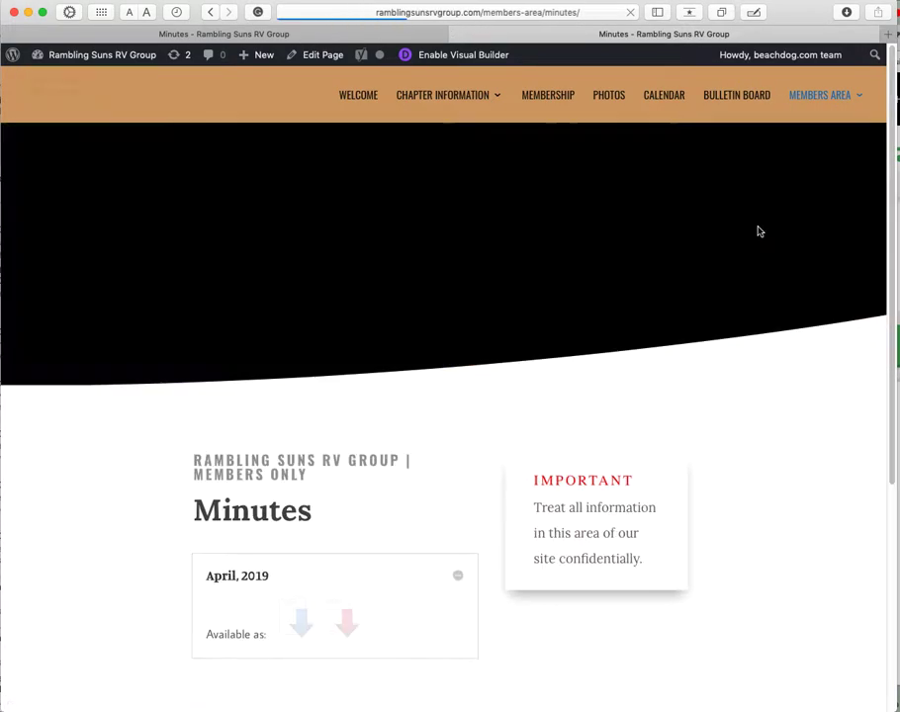
scroll(812, 386, "down", 5)
scroll(812, 387, "up", 2)
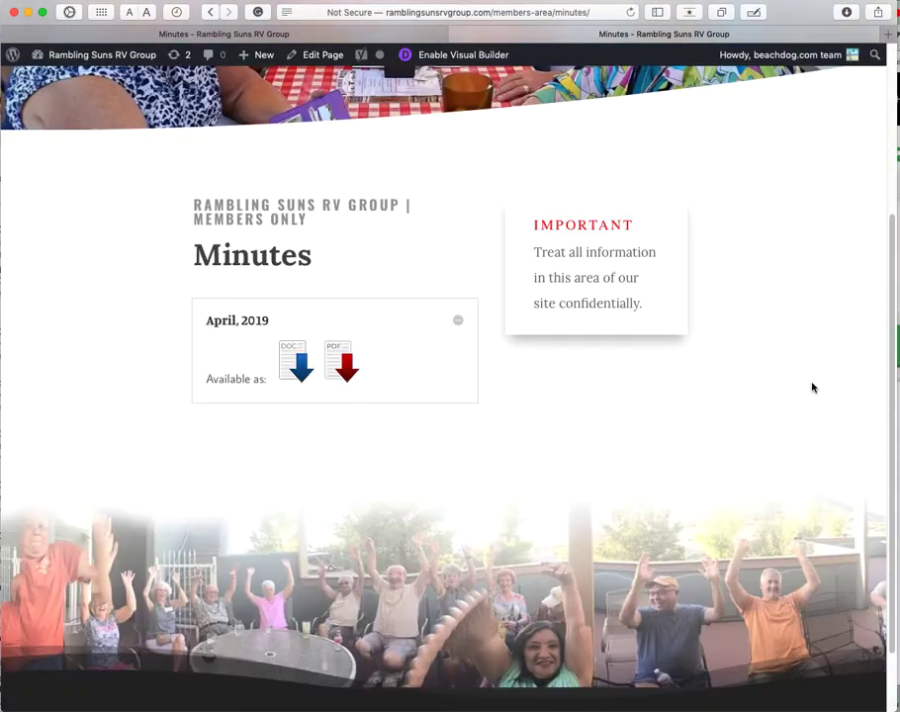
scroll(812, 387, "up", 4)
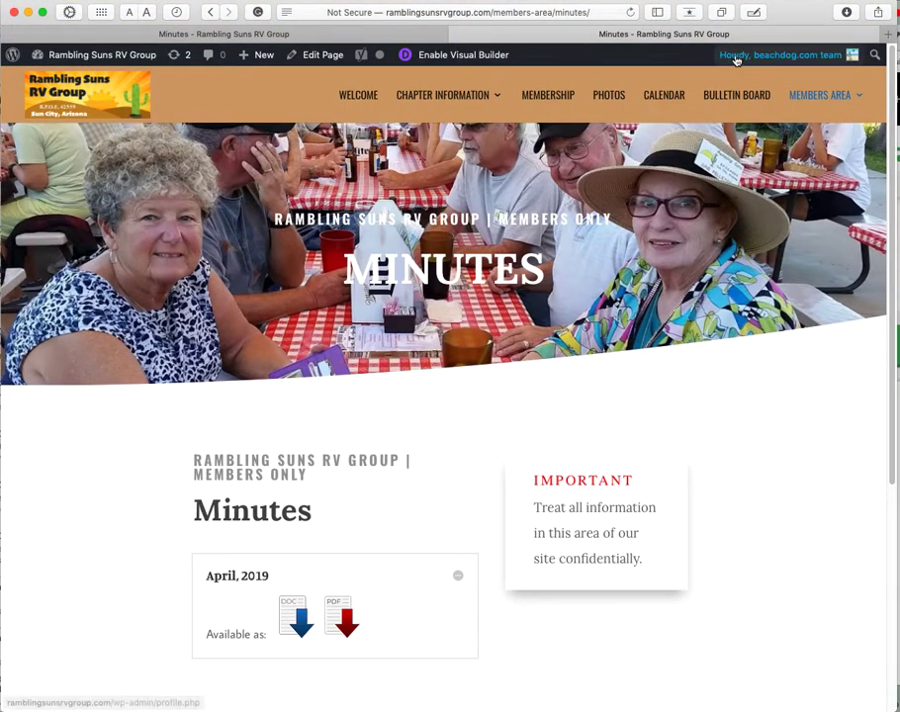
Step: Visit the Membership Roster page, go back to Minutes, then return to the Visual Builder tab
mouse_move(818, 95)
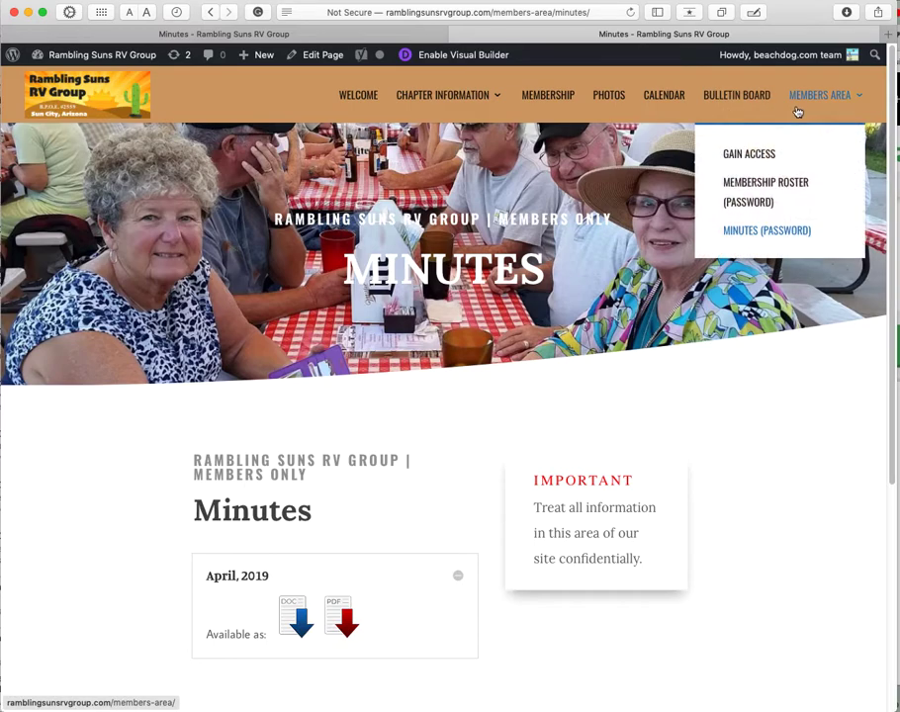
left_click(797, 188)
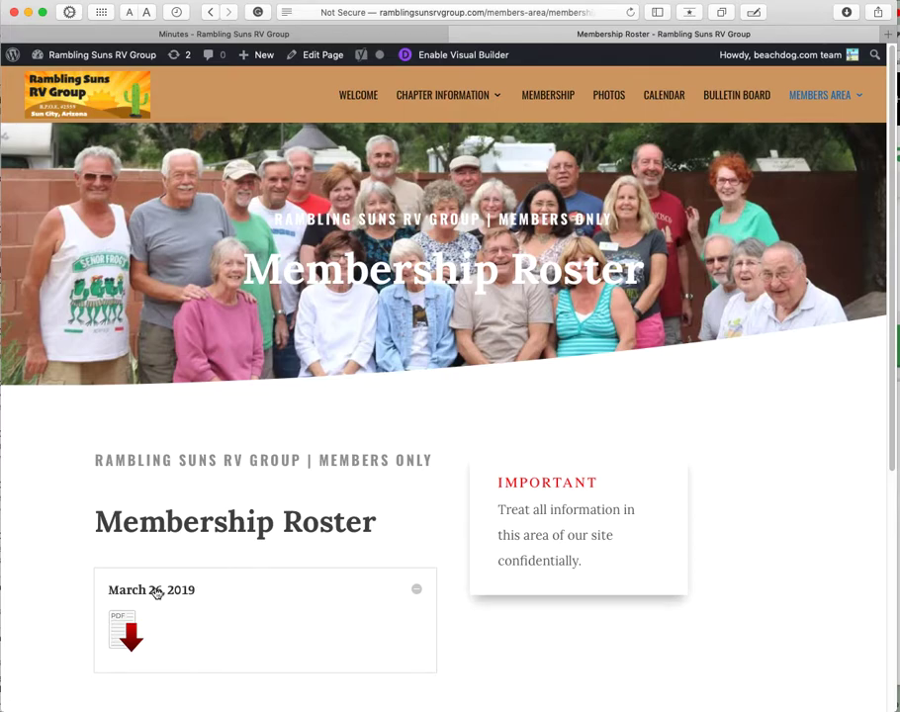
mouse_move(805, 114)
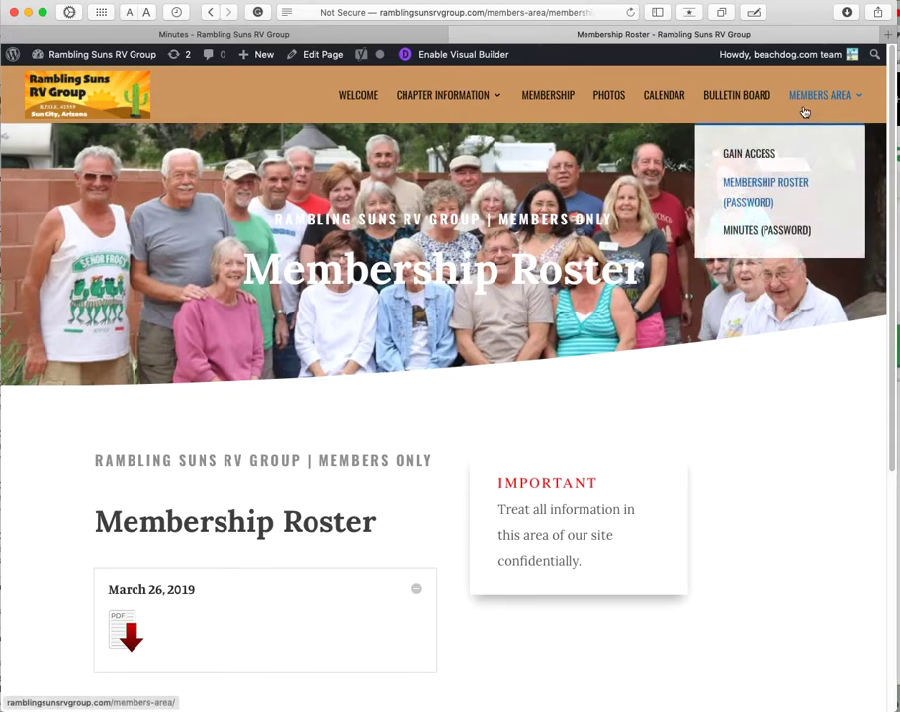
left_click(769, 231)
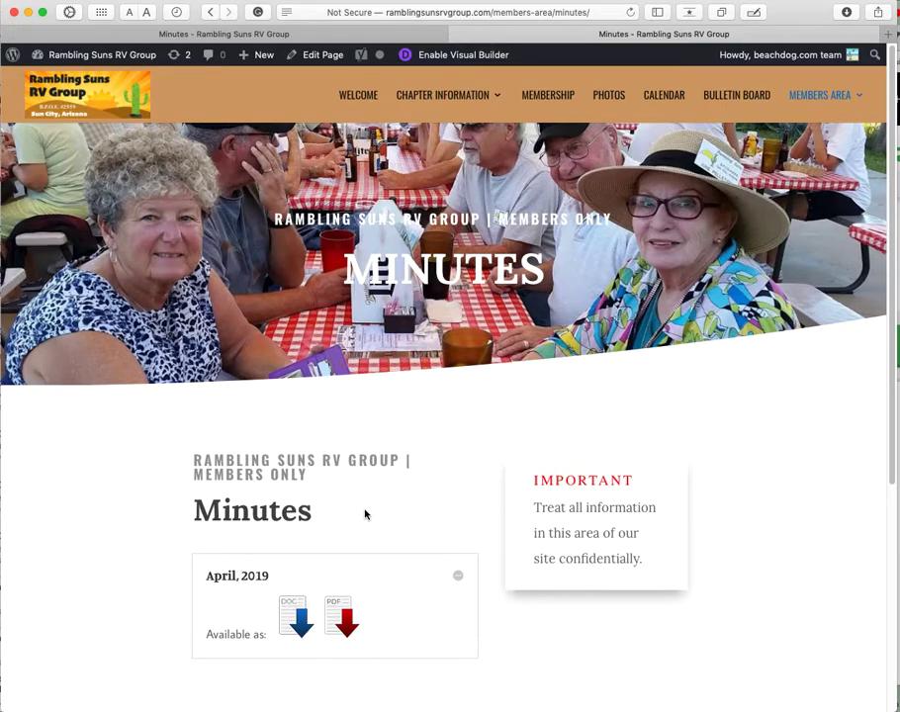
mouse_move(828, 91)
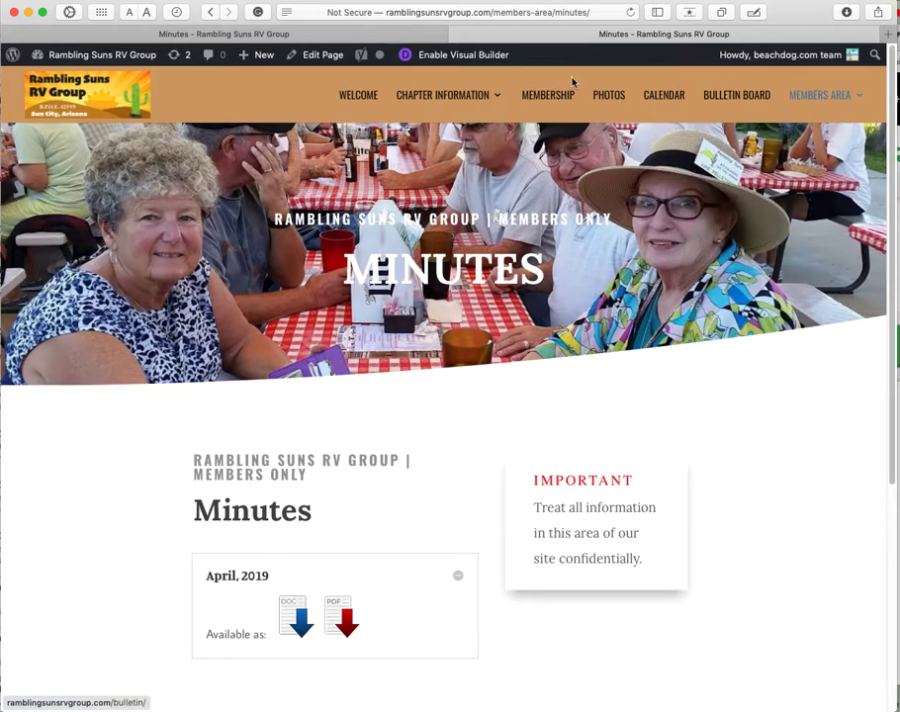
left_click(450, 54)
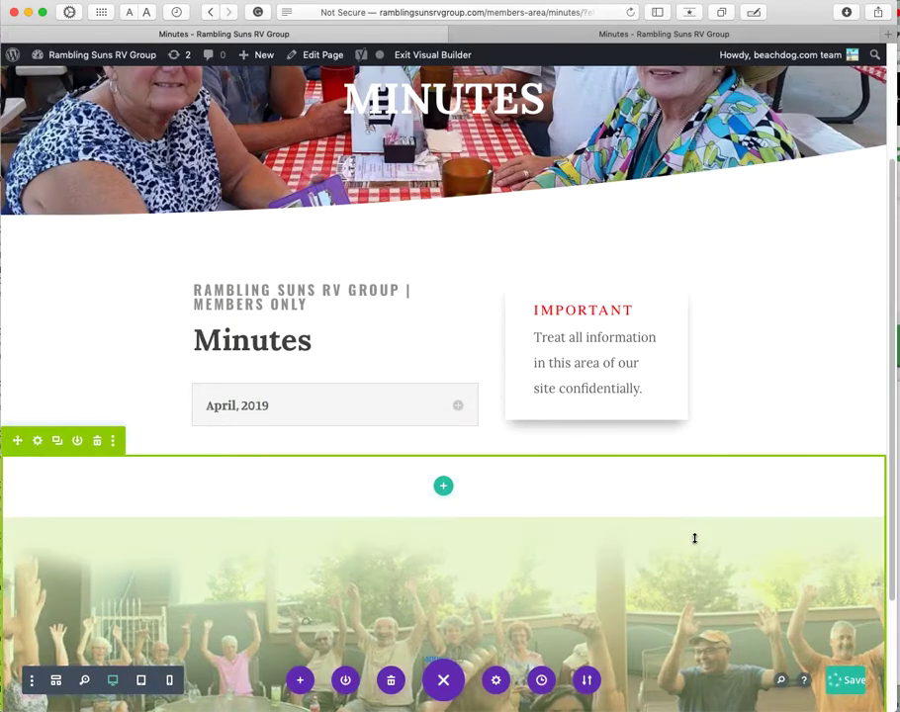
scroll(799, 334, "up", 3)
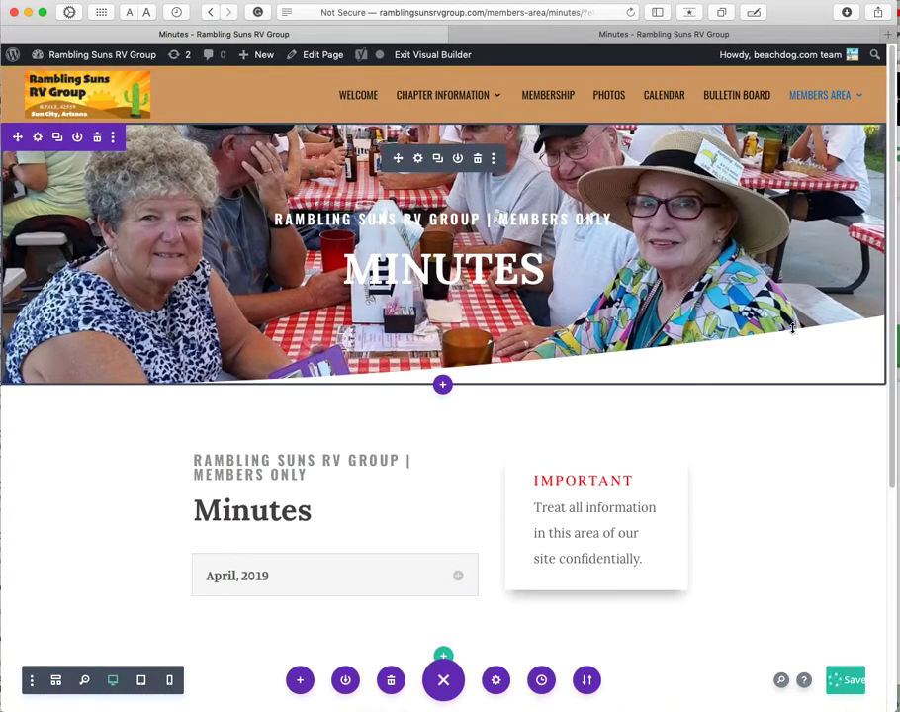